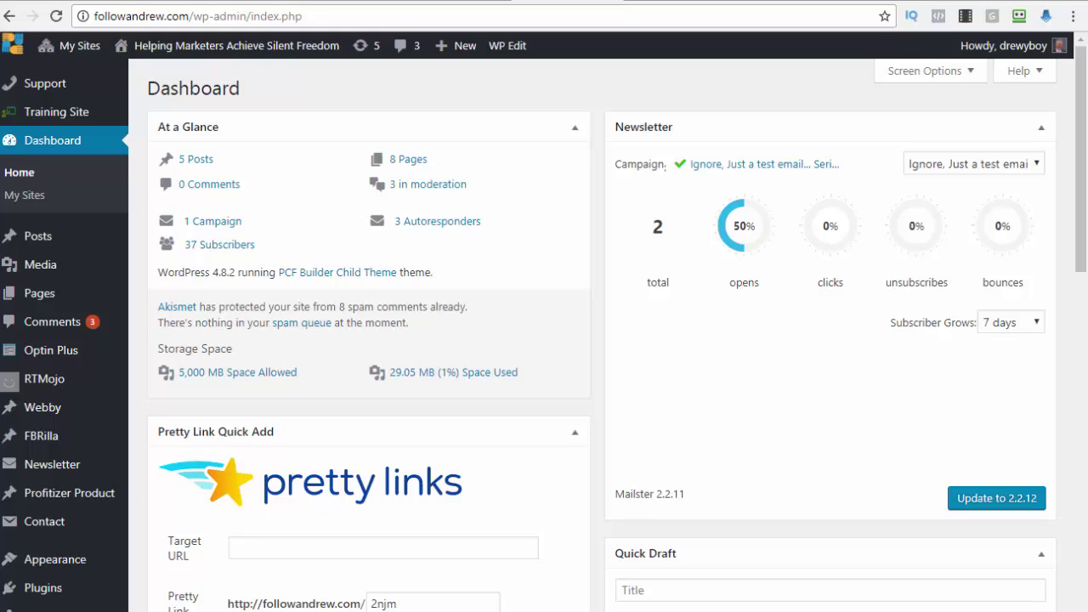
Clone the post "How to Easily Create Your Own Blog logo, Images or Banners" and open the draft copy for editing
{"action": "left_click", "coordinate": [38, 240]}
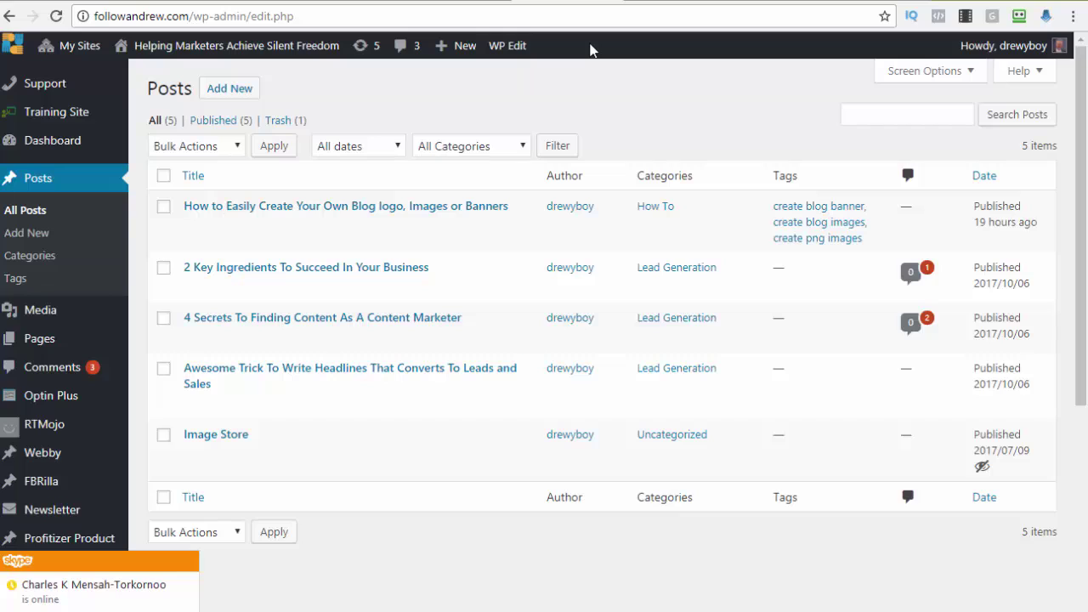
{"action": "left_click", "coordinate": [188, 563]}
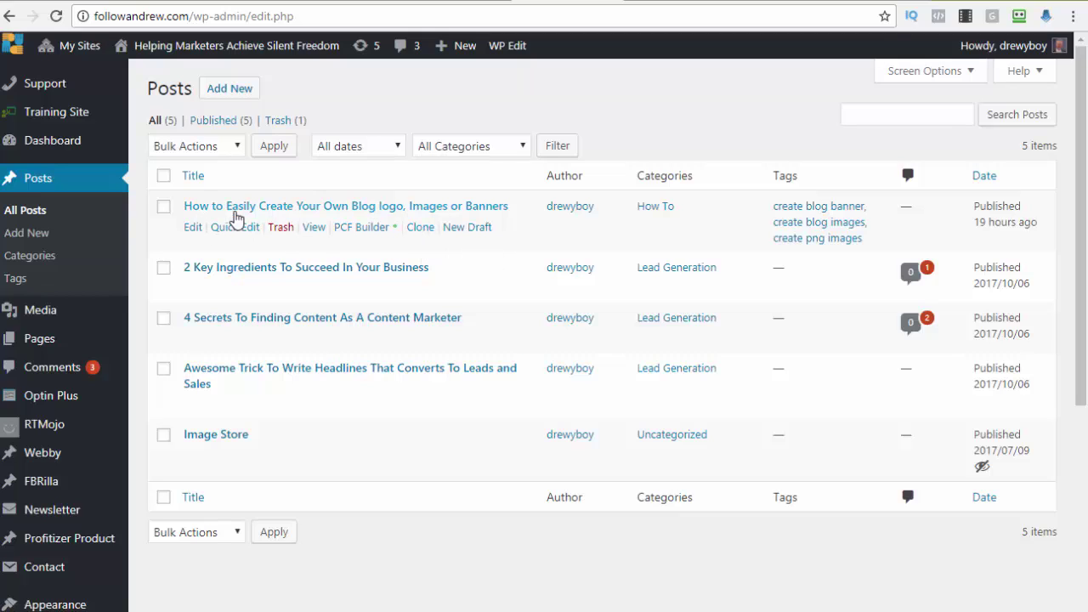
{"action": "left_click", "coordinate": [420, 227]}
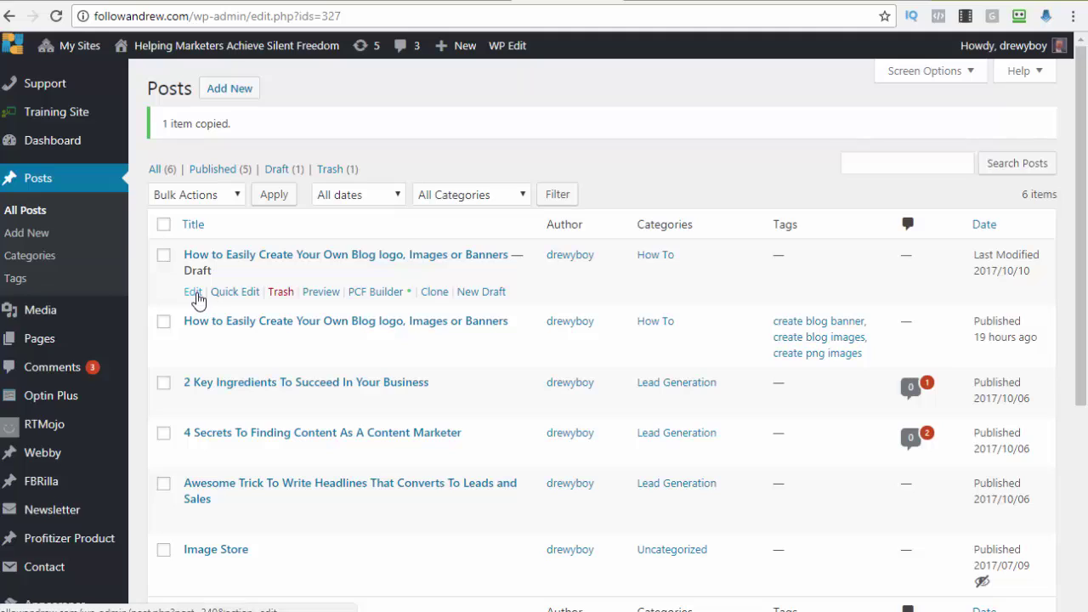
{"action": "left_click", "coordinate": [195, 294]}
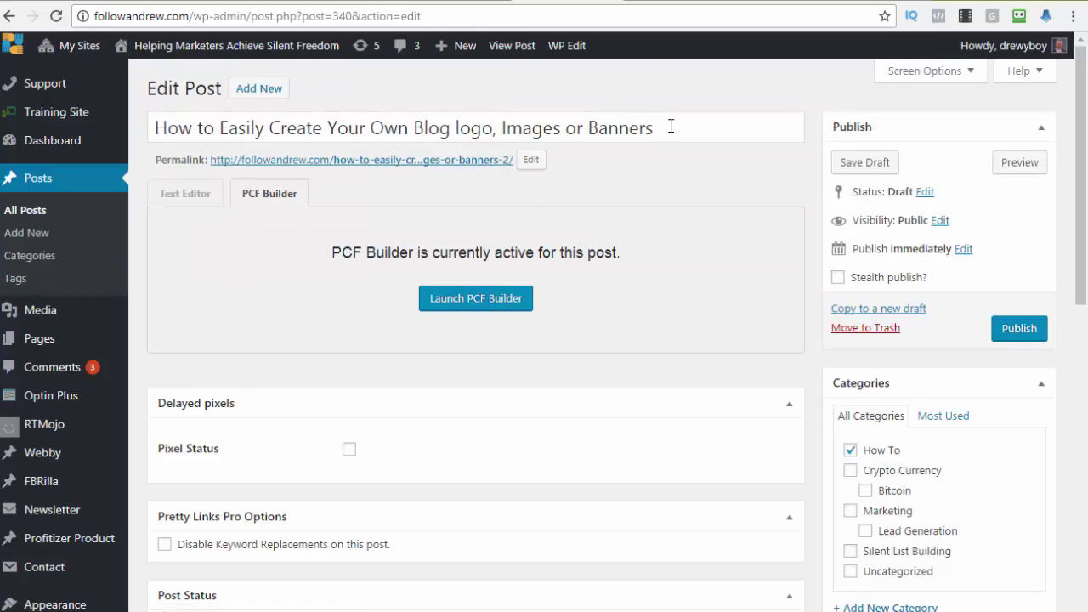
Replace the post title with the YouTube video's title, "How to Create Cool Images For Your Blog and Social Media"
{"action": "left_click", "coordinate": [452, 1]}
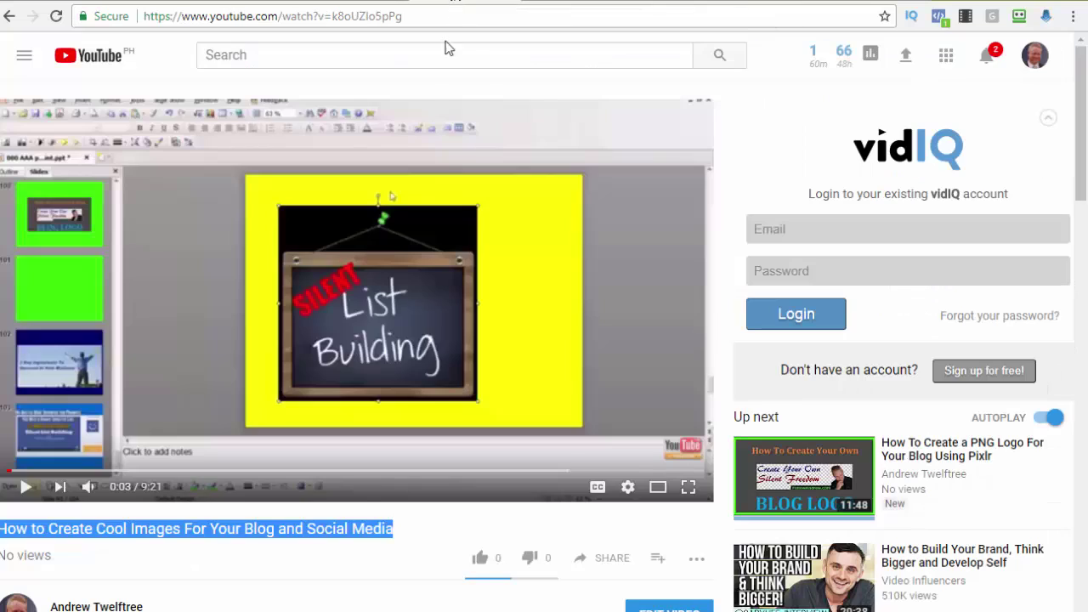
{"action": "right_click", "coordinate": [247, 530]}
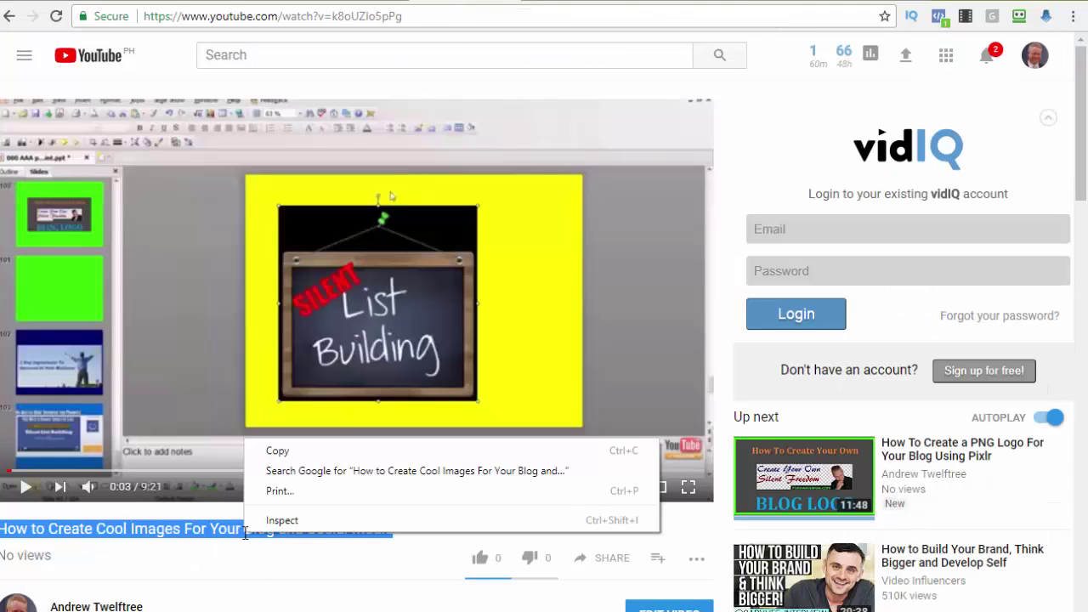
{"action": "left_click", "coordinate": [290, 452]}
{"action": "left_click", "coordinate": [544, 3]}
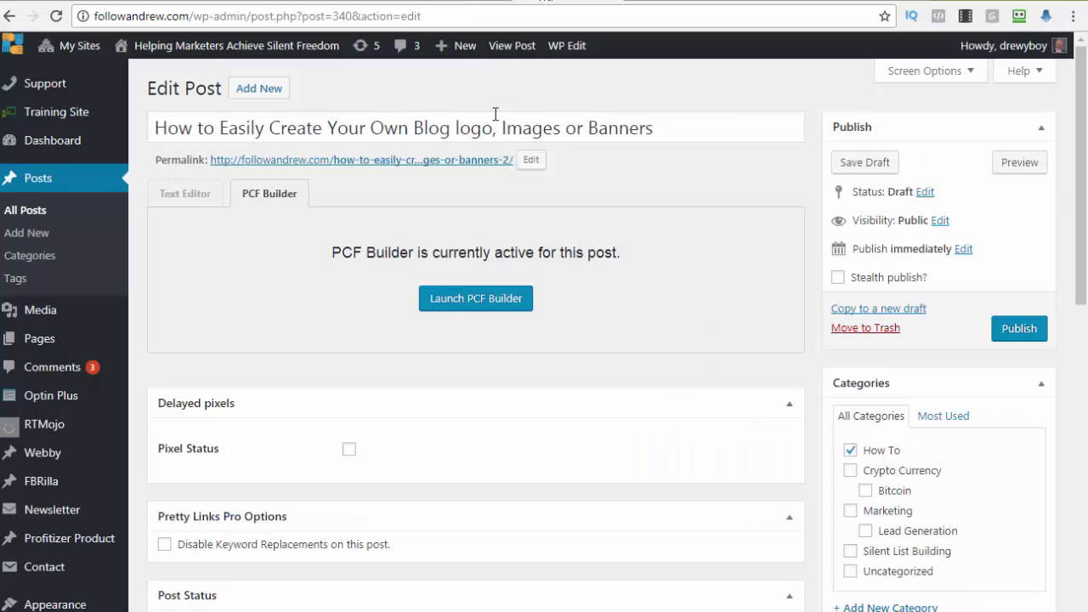
{"action": "left_click_drag", "start_coordinate": [672, 127], "coordinate": [114, 168]}
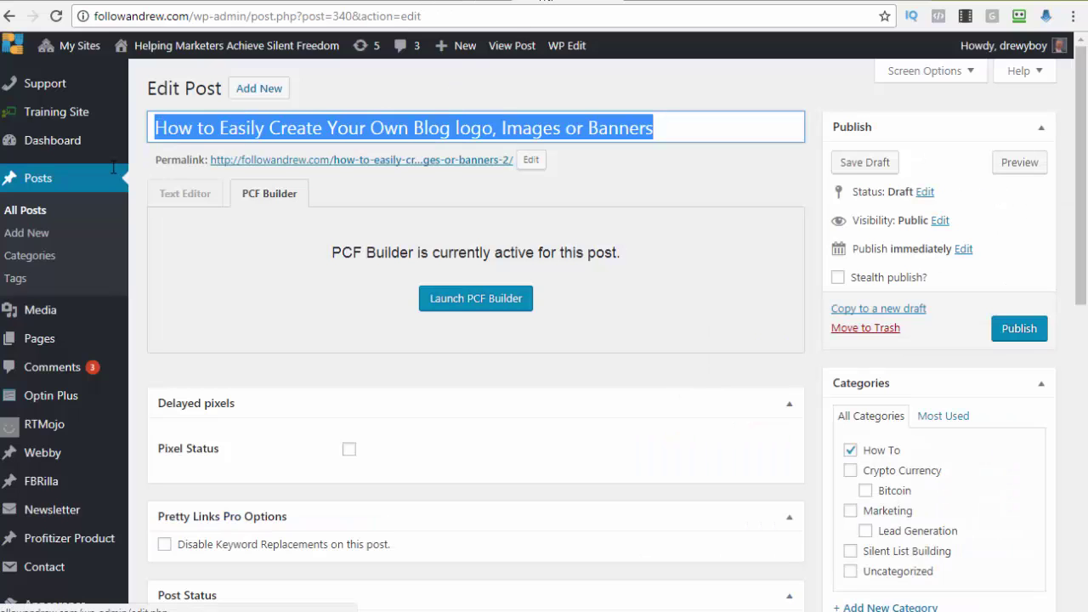
{"action": "key", "text": "ctrl+v"}
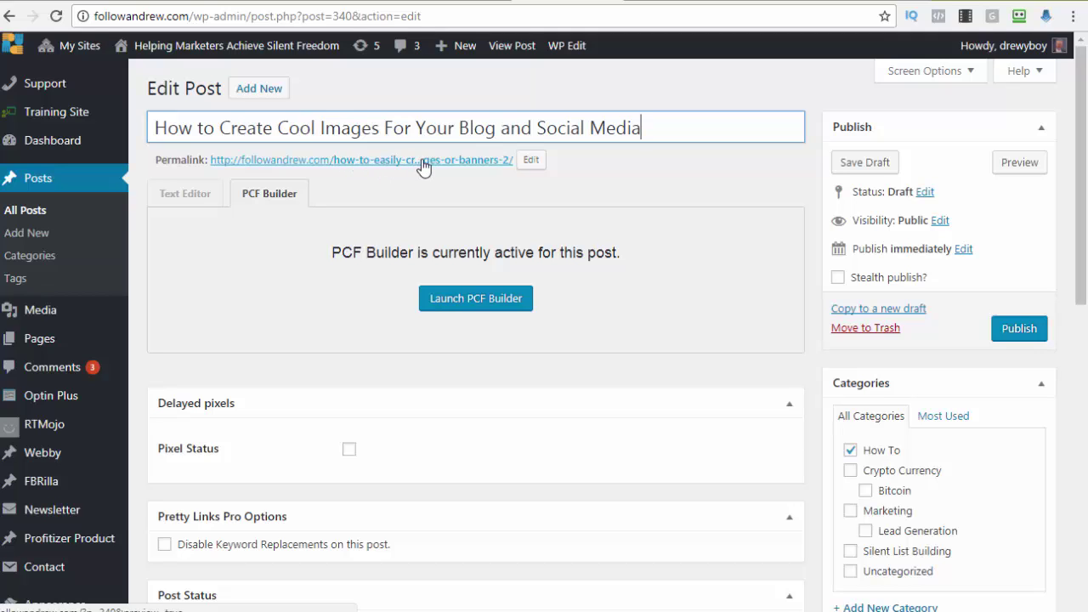
Replace the post's permalink slug with the copied title "How to Create Cool Images For Your Blog and Social Media"
{"action": "left_click", "coordinate": [531, 160]}
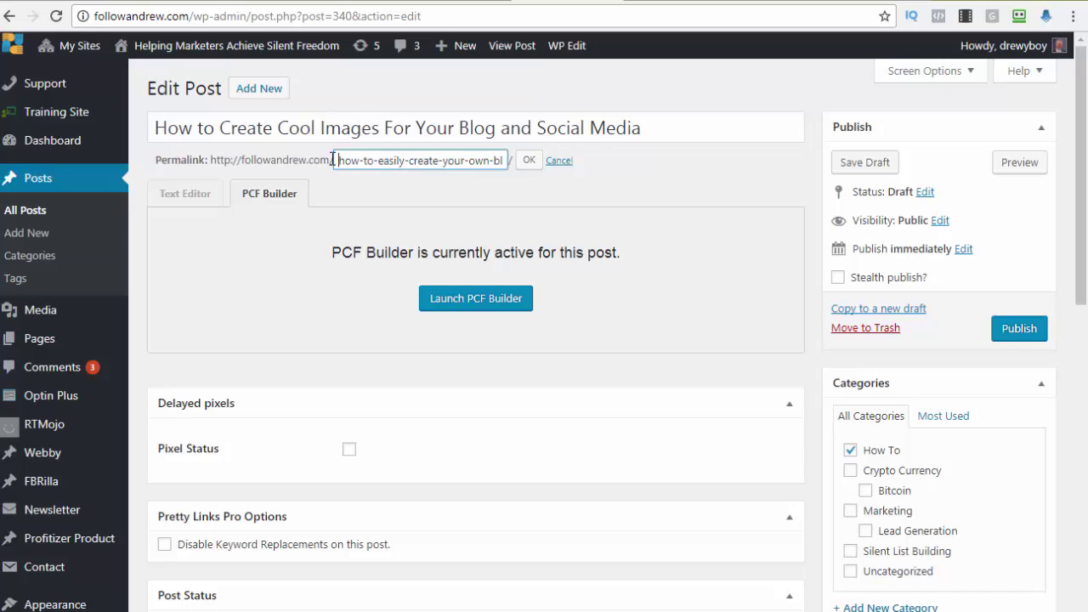
{"action": "left_click_drag", "start_coordinate": [352, 160], "coordinate": [608, 167]}
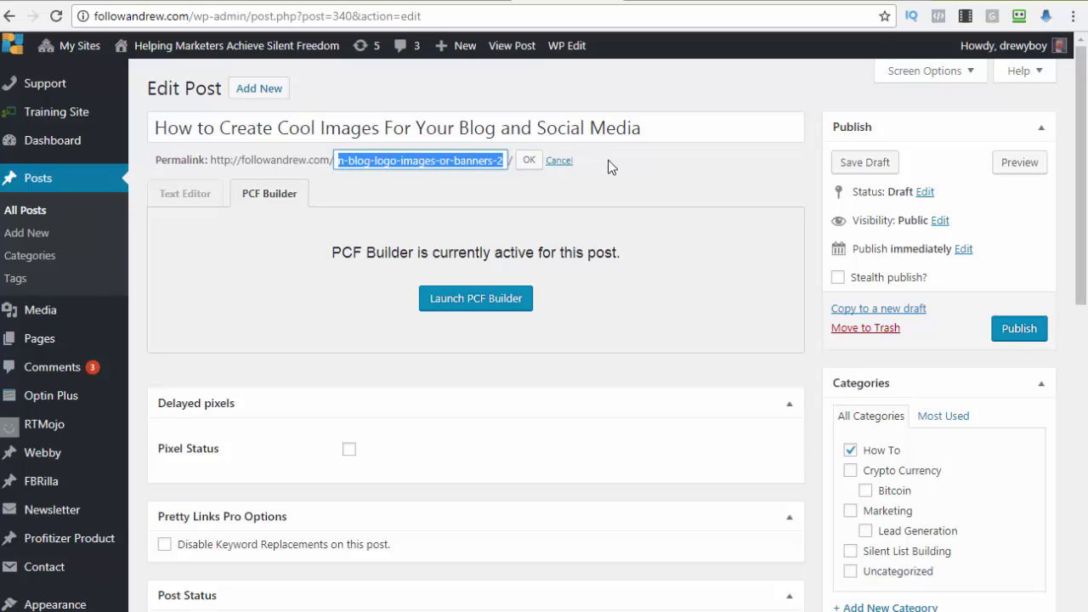
{"action": "key", "text": "ctrl+v"}
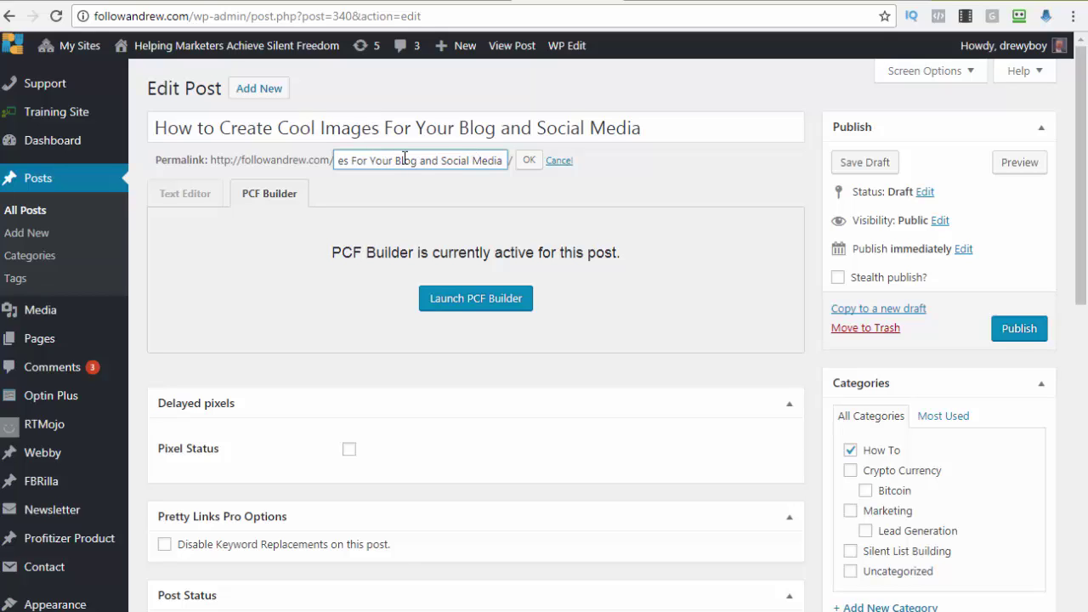
{"action": "left_click", "coordinate": [529, 166]}
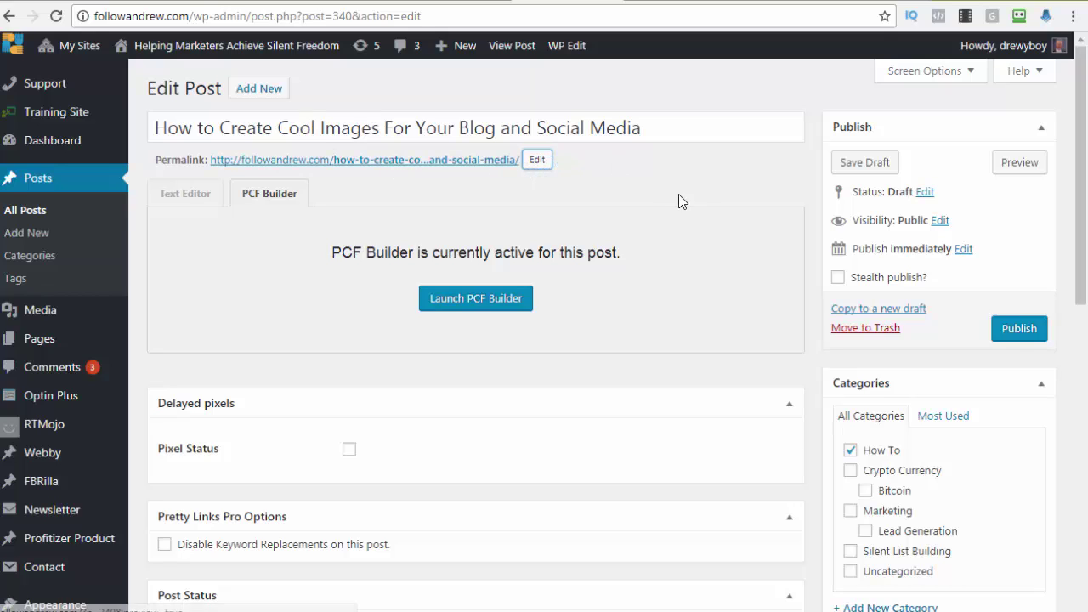
{"action": "scroll", "coordinate": [639, 264], "scroll_direction": "down", "scroll_amount": 2}
{"action": "scroll", "coordinate": [635, 271], "scroll_direction": "up", "scroll_amount": 2}
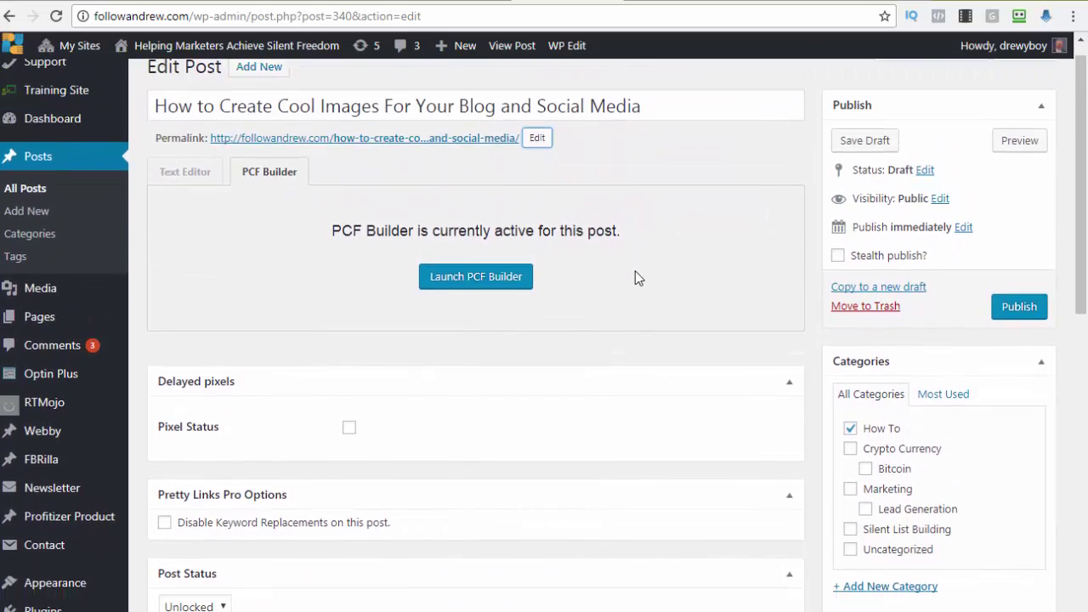
{"action": "scroll", "coordinate": [602, 306], "scroll_direction": "down", "scroll_amount": 1}
{"action": "scroll", "coordinate": [602, 306], "scroll_direction": "up", "scroll_amount": 1}
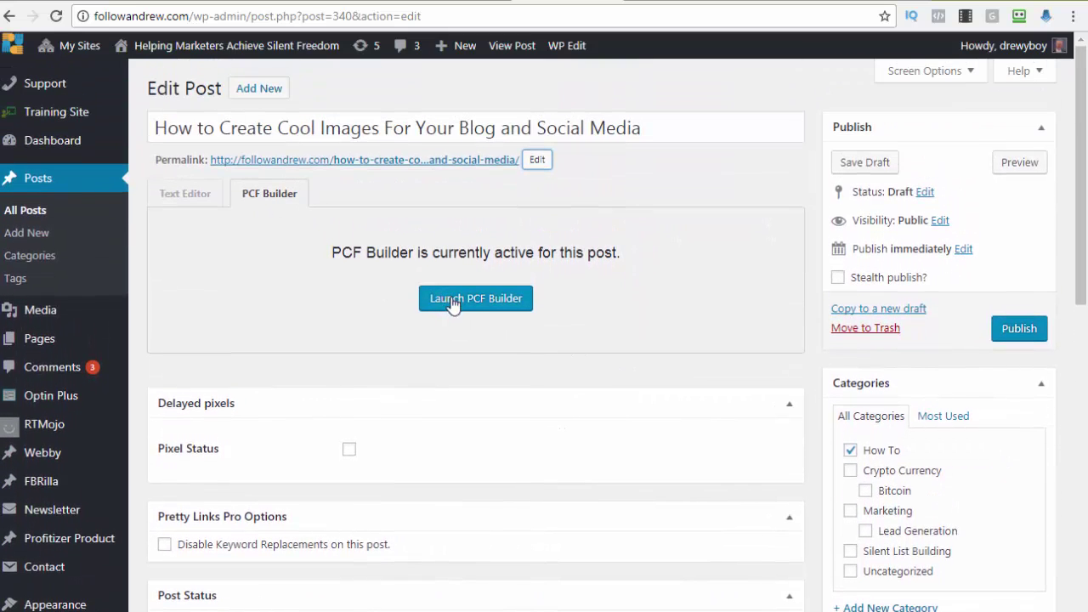
Add a new category named "Facebook Marketing" under the parent category Marketing
{"action": "scroll", "coordinate": [876, 243], "scroll_direction": "down", "scroll_amount": 1}
{"action": "scroll", "coordinate": [876, 246], "scroll_direction": "down", "scroll_amount": 2}
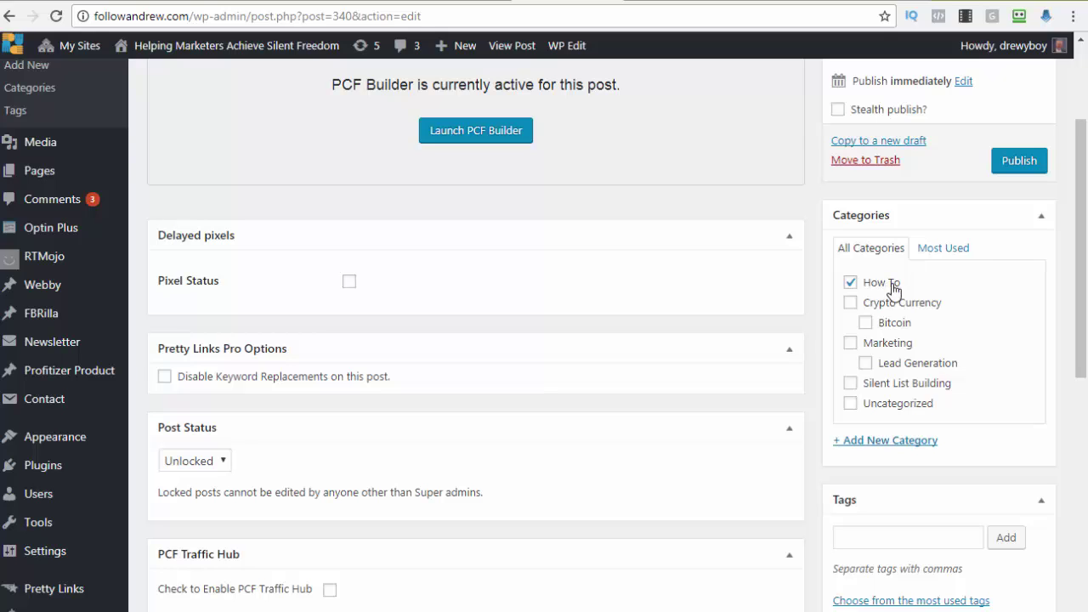
{"action": "left_click", "coordinate": [879, 448]}
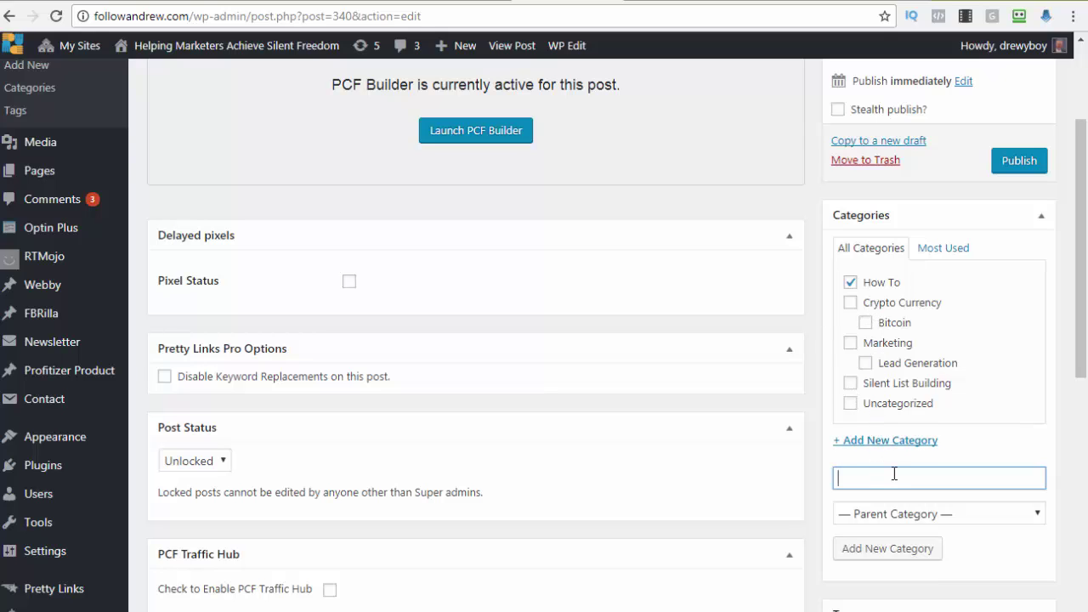
{"action": "type", "text": "acebook Marketing"}
{"action": "left_click", "coordinate": [899, 514]}
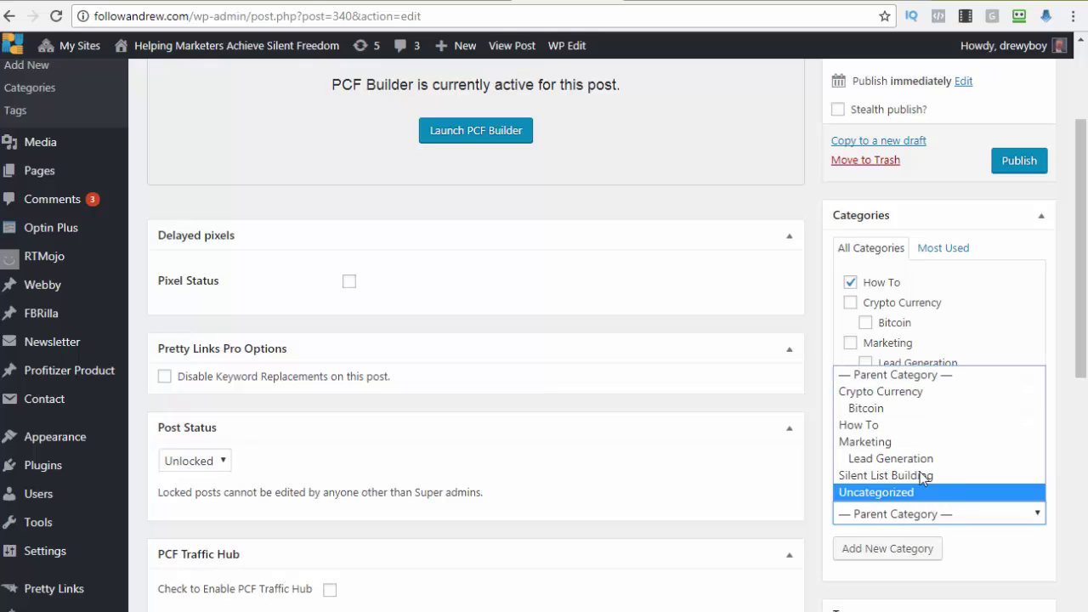
{"action": "left_click", "coordinate": [876, 448]}
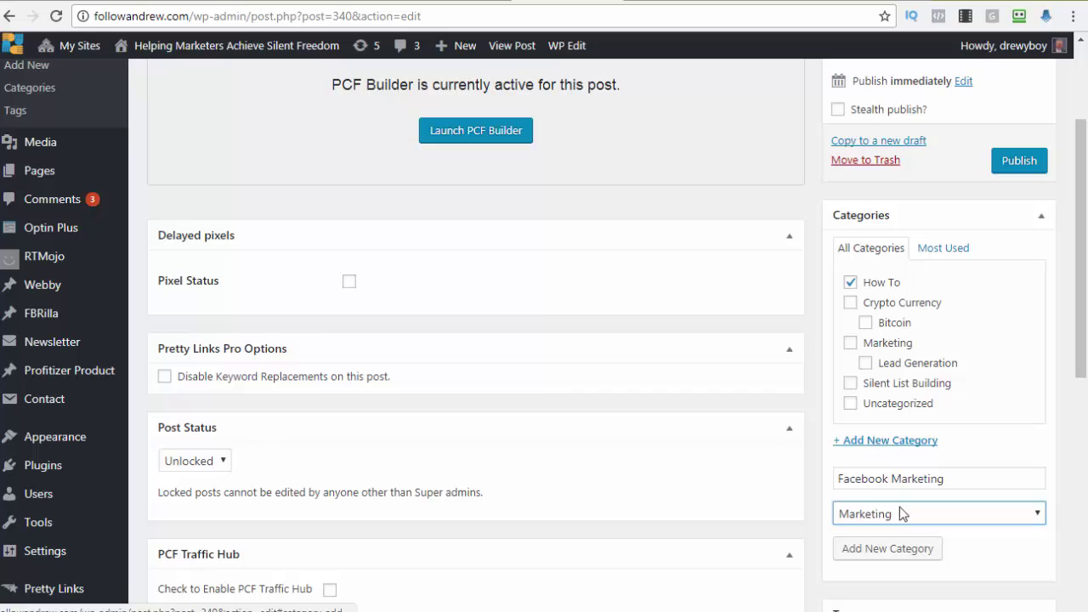
{"action": "left_click", "coordinate": [890, 549]}
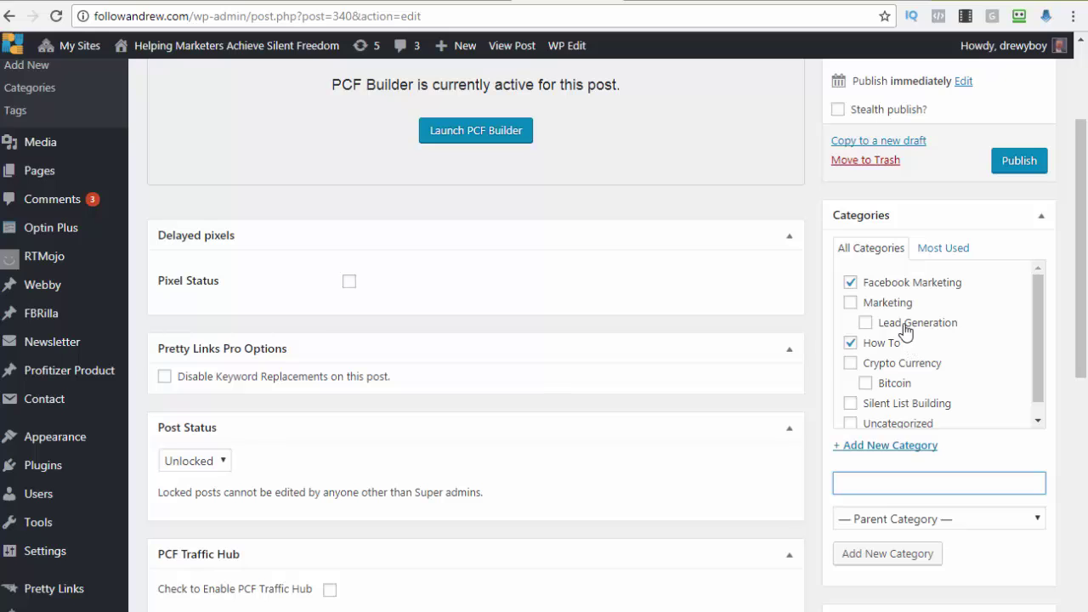
Remove the post from the Facebook Marketing category
{"action": "left_click", "coordinate": [851, 282]}
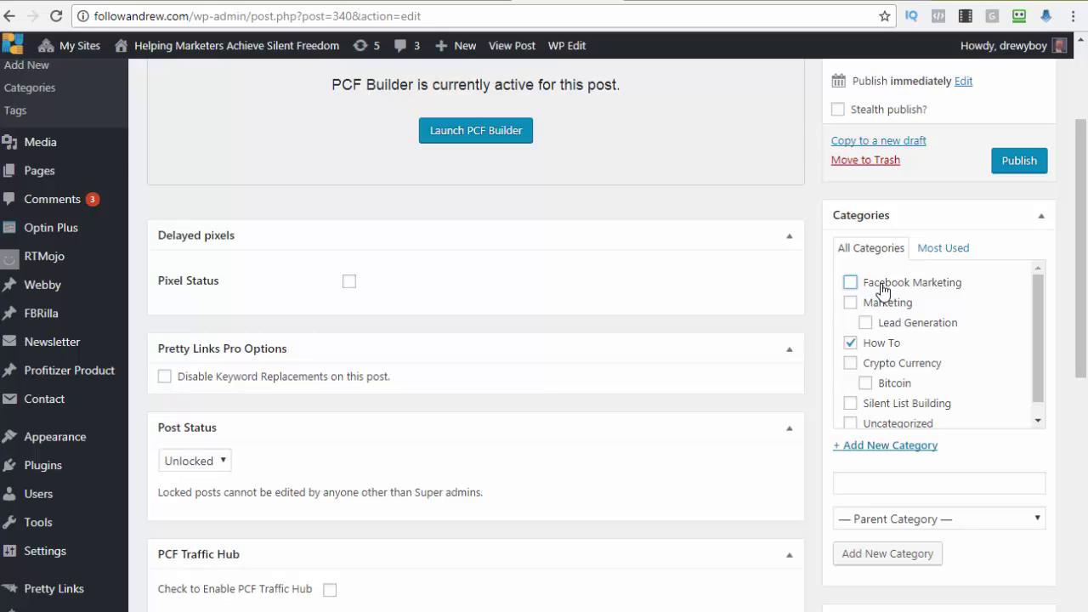
{"action": "left_click", "coordinate": [884, 289]}
{"action": "left_click", "coordinate": [851, 283]}
Add the tags "Creat images for your blog" and "blog image creation" to the post
{"action": "scroll", "coordinate": [545, 286], "scroll_direction": "up", "scroll_amount": 2}
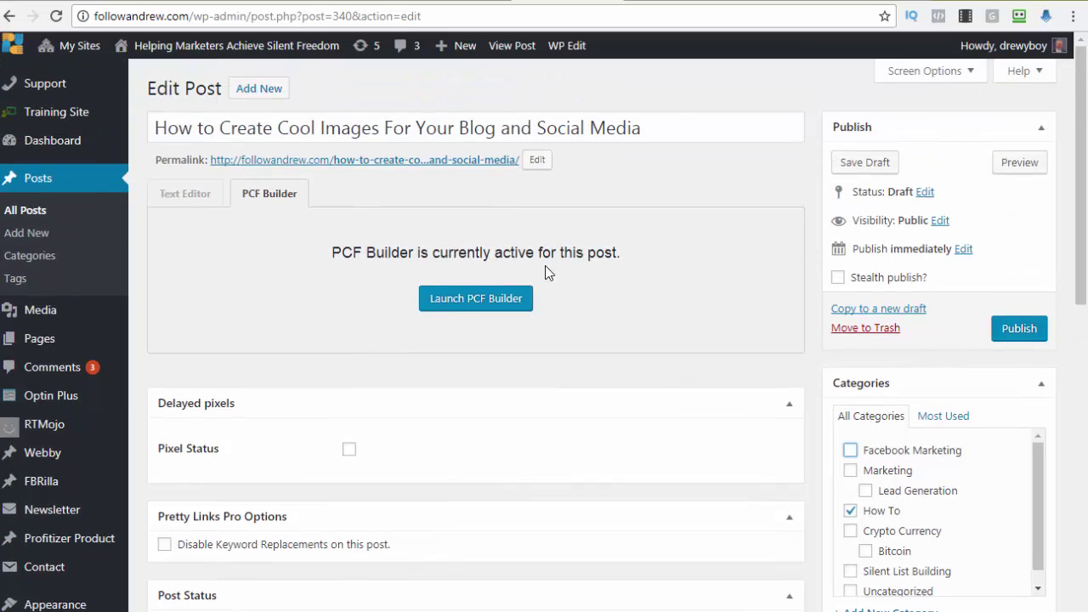
{"action": "scroll", "coordinate": [850, 382], "scroll_direction": "down", "scroll_amount": 3}
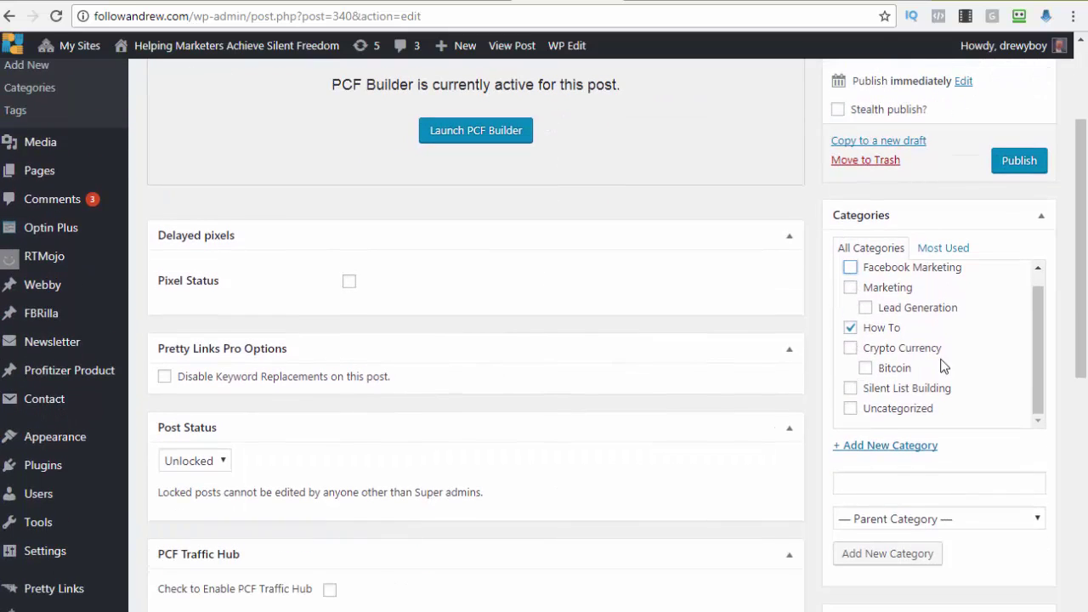
{"action": "scroll", "coordinate": [944, 366], "scroll_direction": "down", "scroll_amount": 4}
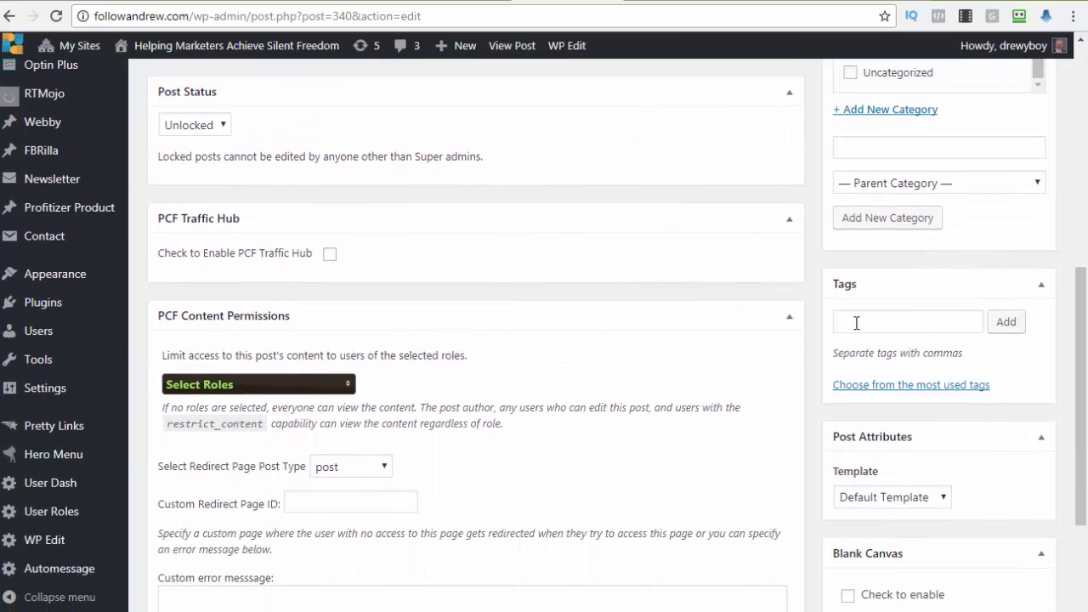
{"action": "left_click", "coordinate": [856, 323]}
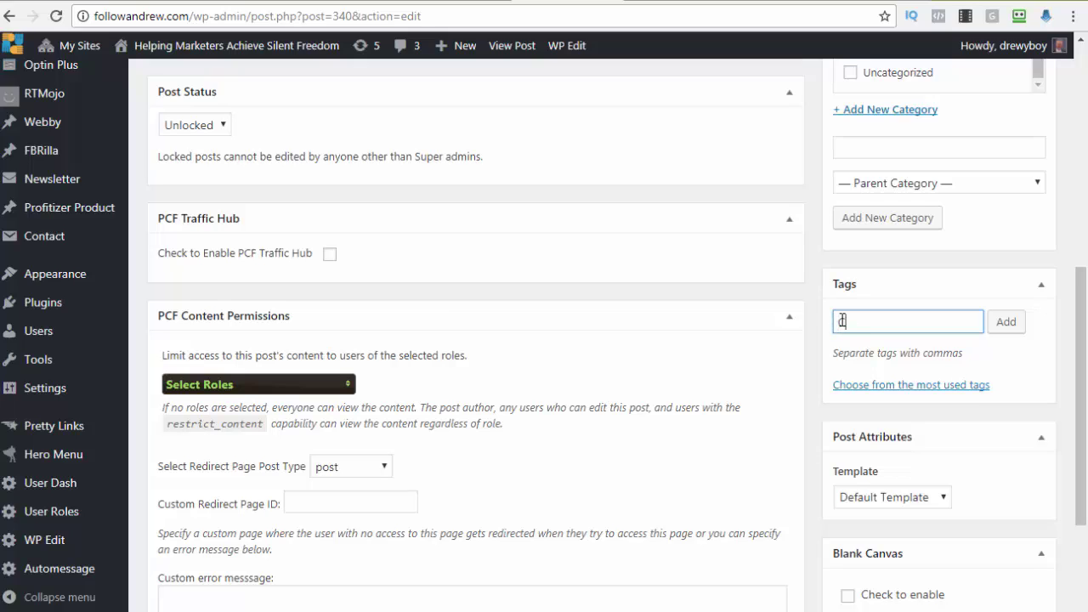
{"action": "type", "text": "Great images for you"}
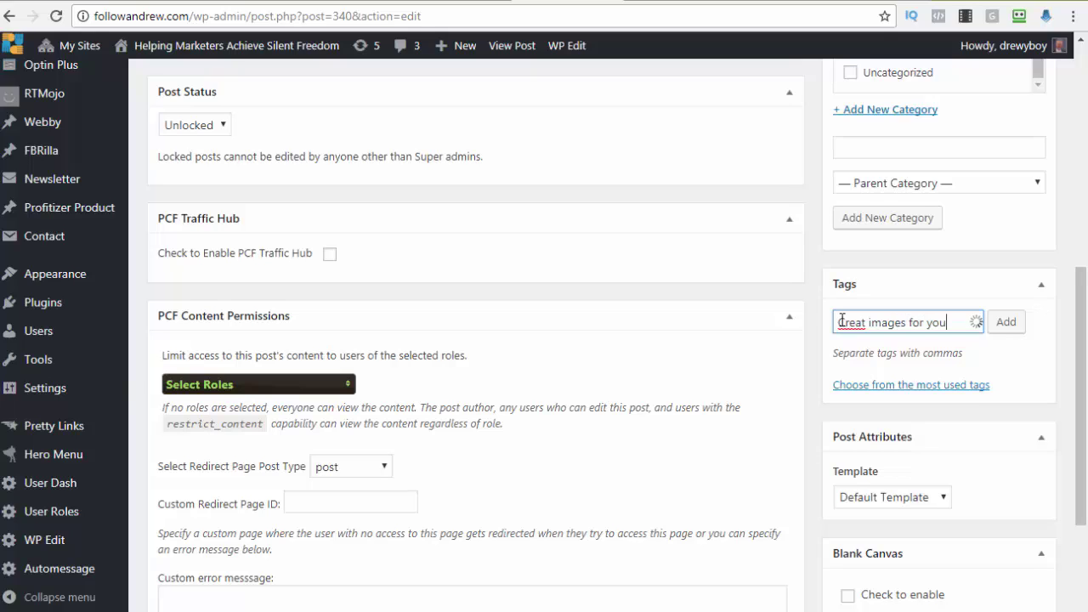
{"action": "type", "text": "r blog"}
{"action": "left_click", "coordinate": [1005, 324]}
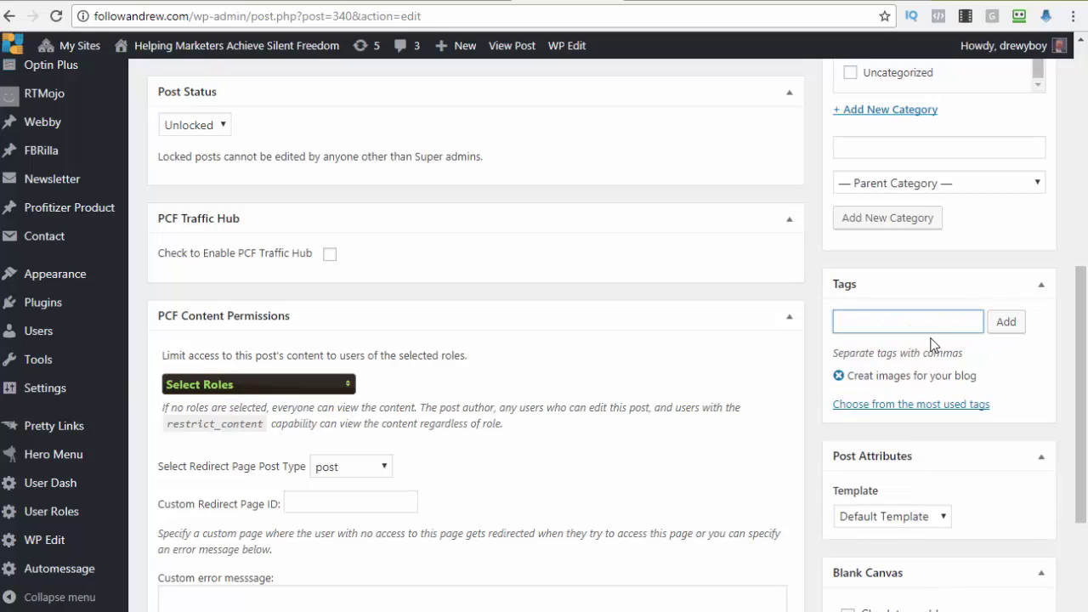
{"action": "type", "text": "blog image creation"}
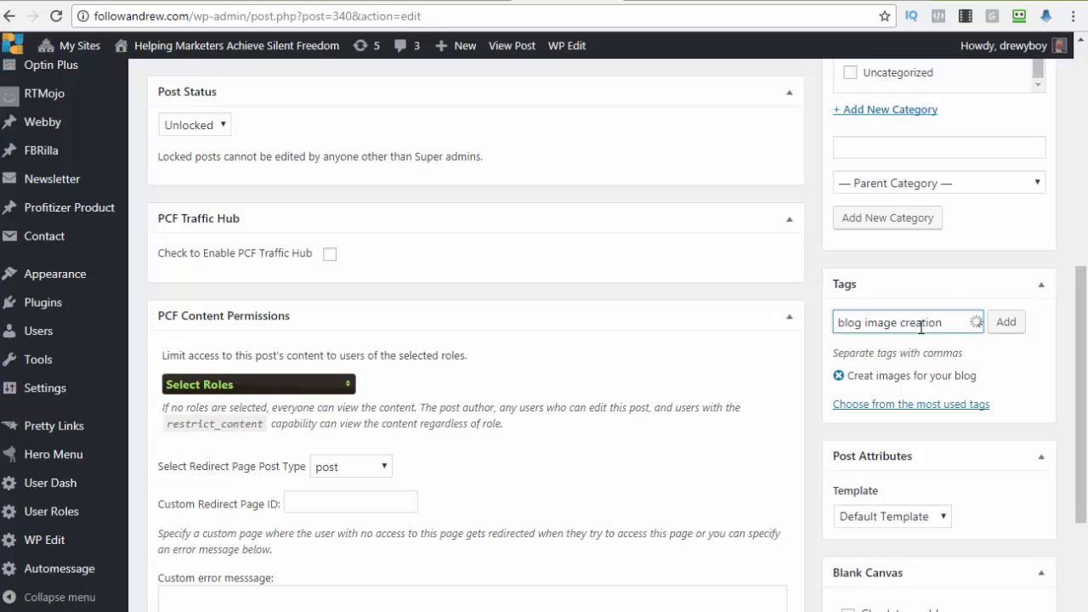
{"action": "key", "text": "Return"}
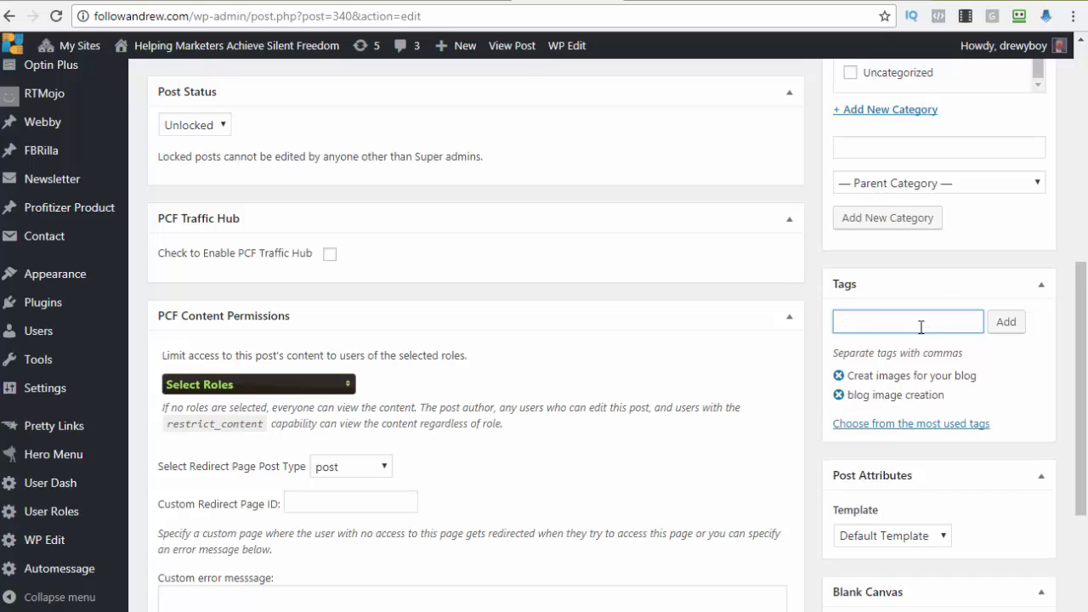
Add the tag "how to create an image for your blog" to the post
{"action": "type", "text": "how "}
{"action": "type", "text": "to create a"}
{"action": "type", "text": "n im"}
{"action": "type", "text": "age for you"}
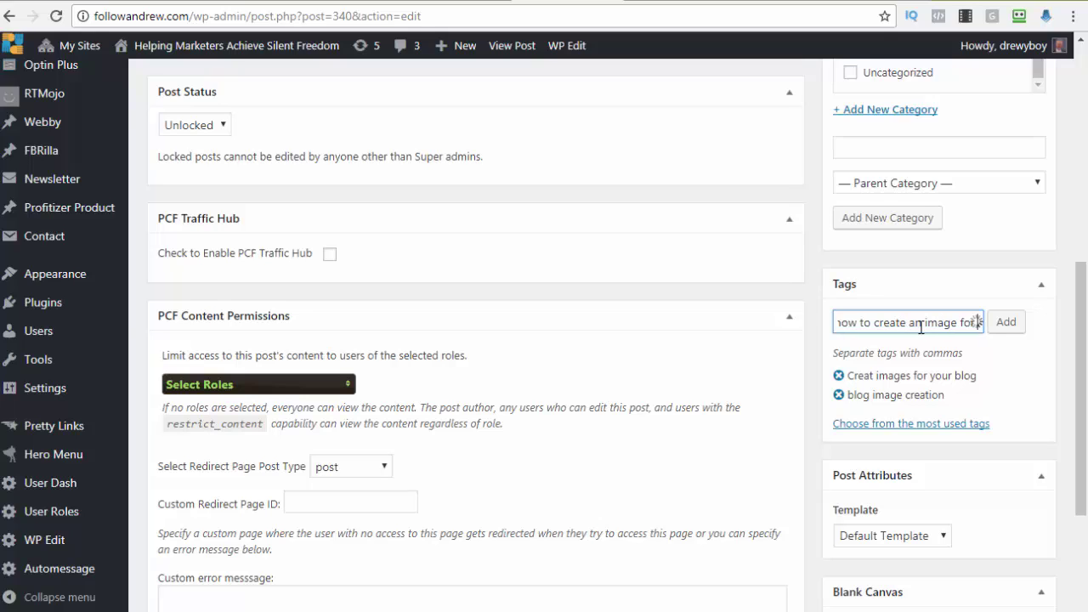
{"action": "type", "text": "r blogs"}
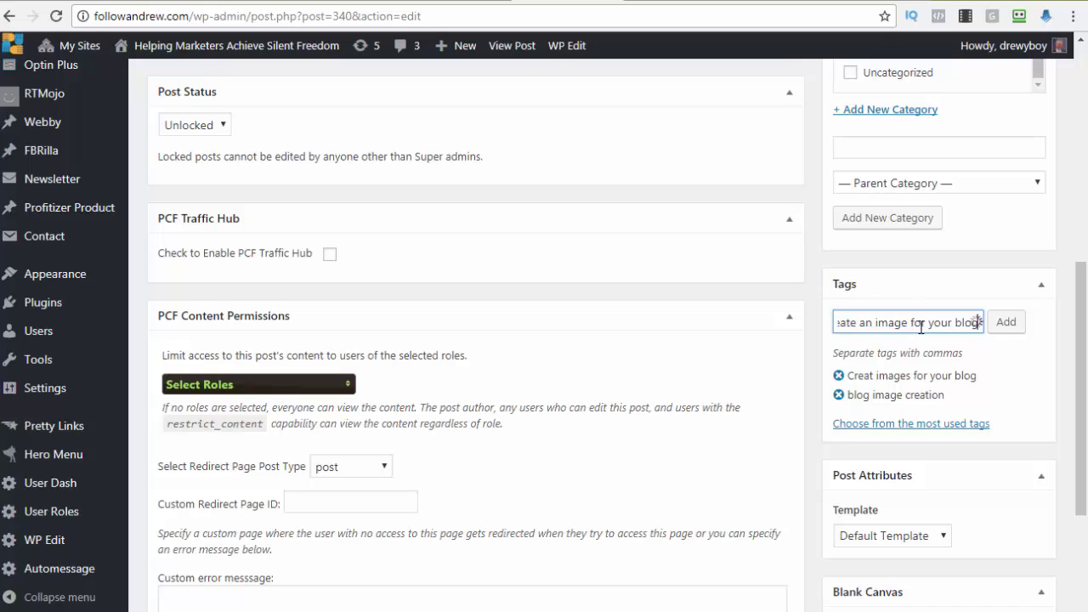
{"action": "key", "text": "Return"}
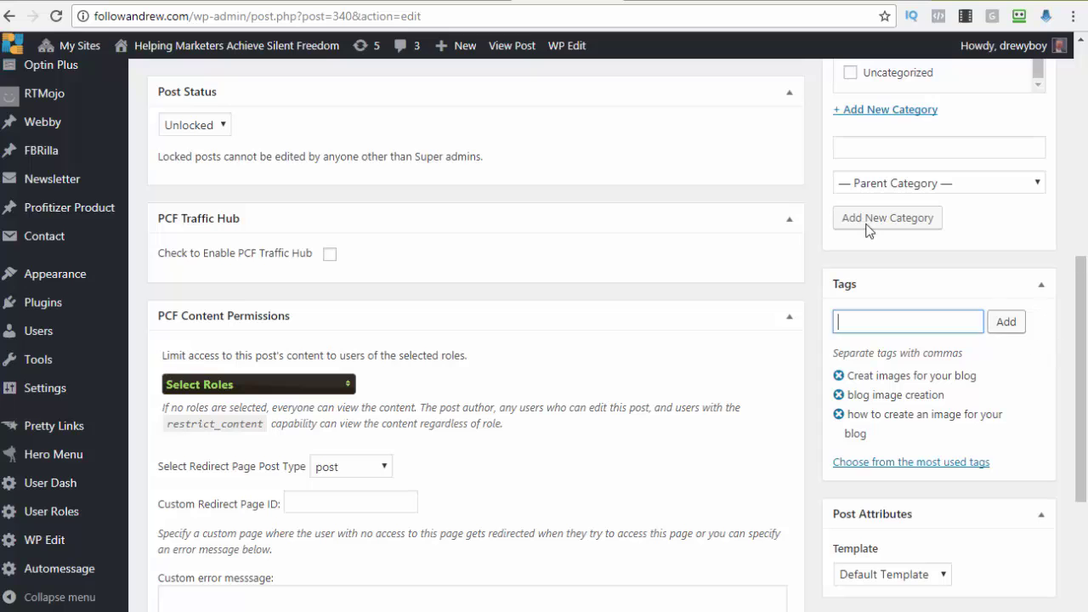
Choose Default Template as the post's template in the post attributes
{"action": "scroll", "coordinate": [959, 316], "scroll_direction": "down", "scroll_amount": 3}
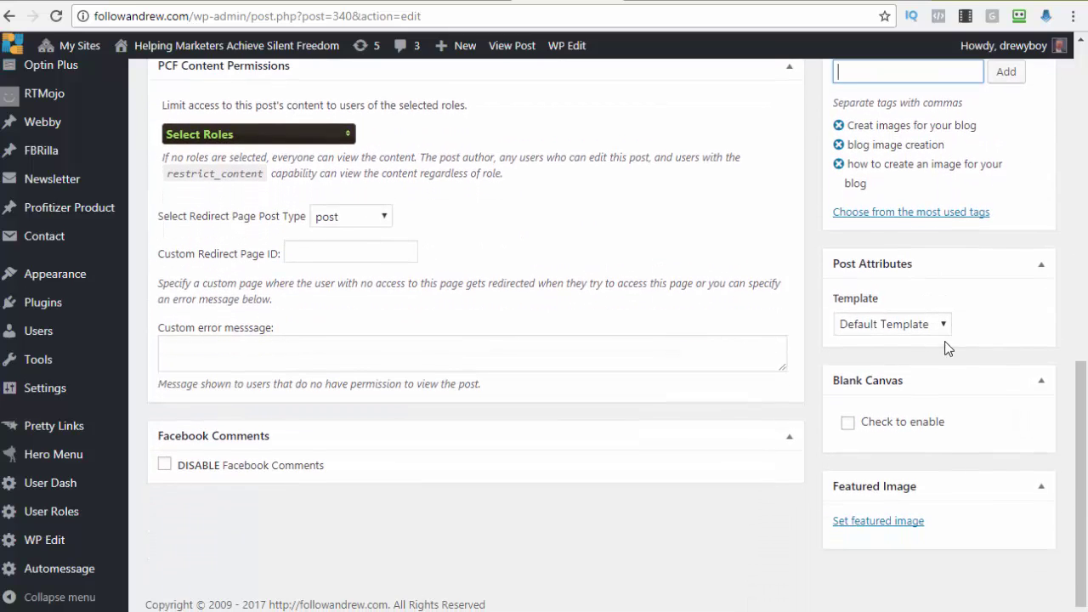
{"action": "left_click", "coordinate": [942, 328]}
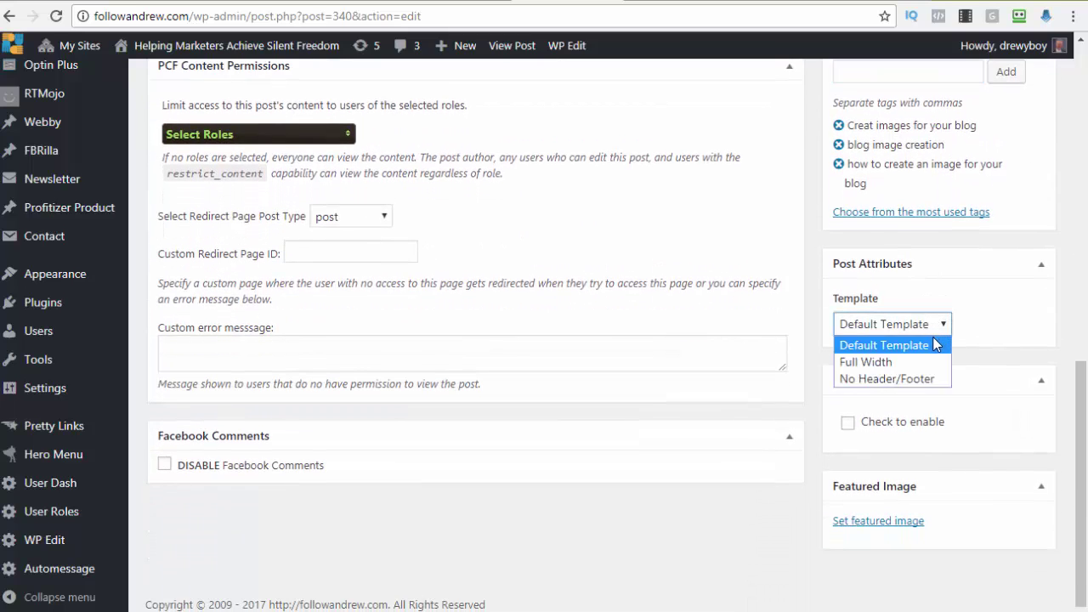
{"action": "left_click", "coordinate": [930, 346]}
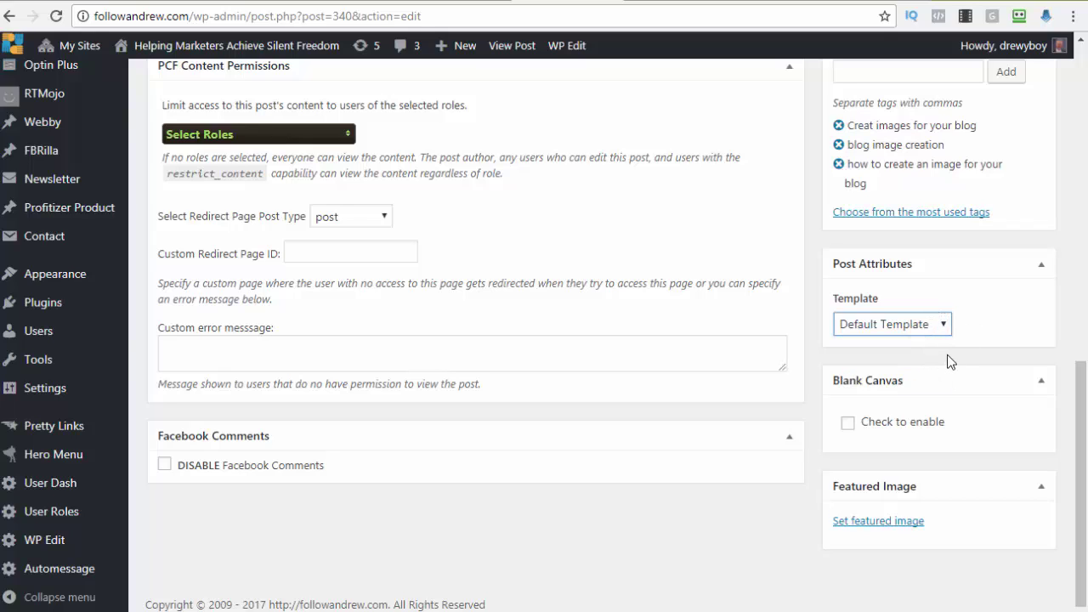
Upload "How to Create Cool Images For Your Blog and Social Media.jpg" from Temp Video Captures for the post's featured image
{"action": "left_click", "coordinate": [888, 525]}
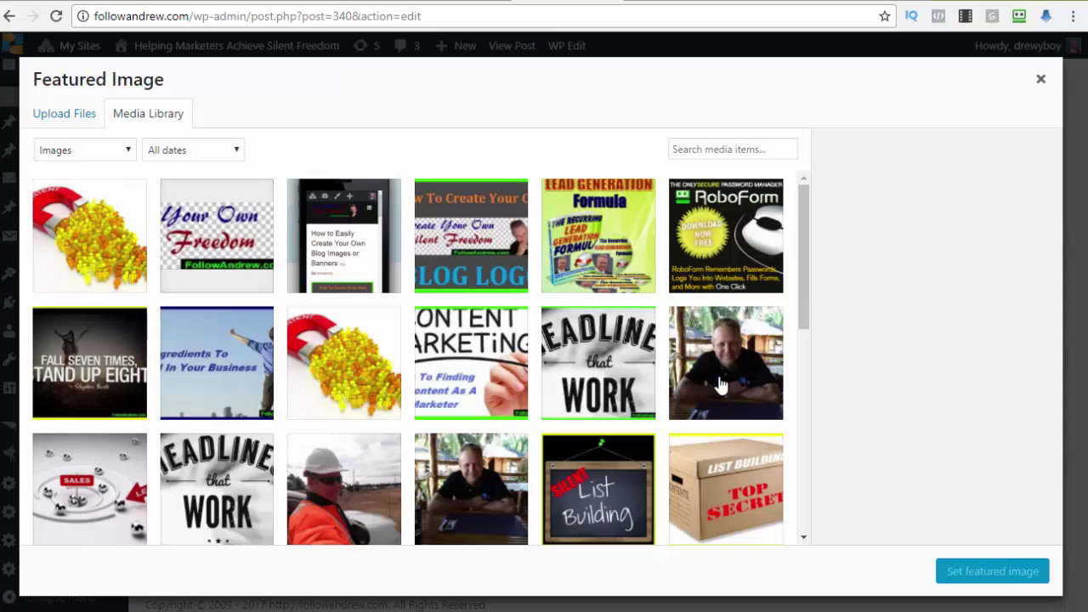
{"action": "left_click", "coordinate": [66, 116]}
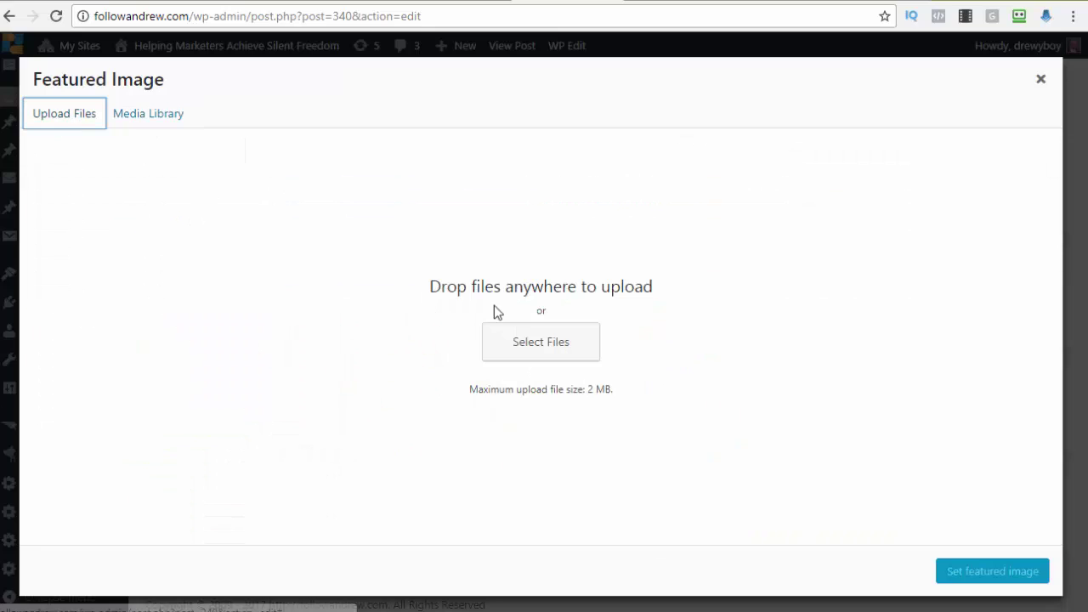
{"action": "left_click", "coordinate": [534, 356]}
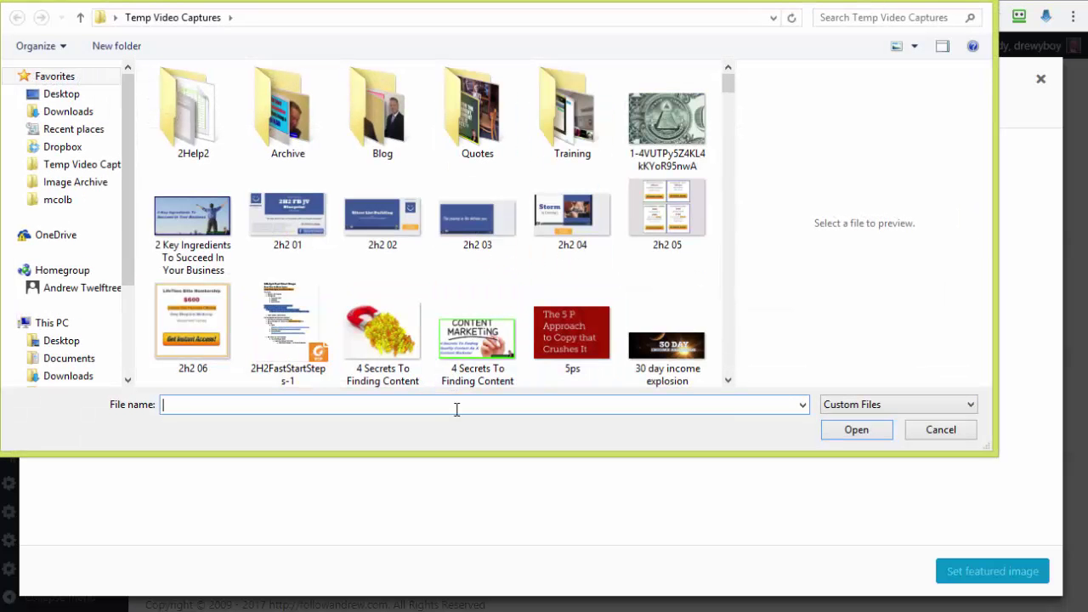
{"action": "type", "text": "how"}
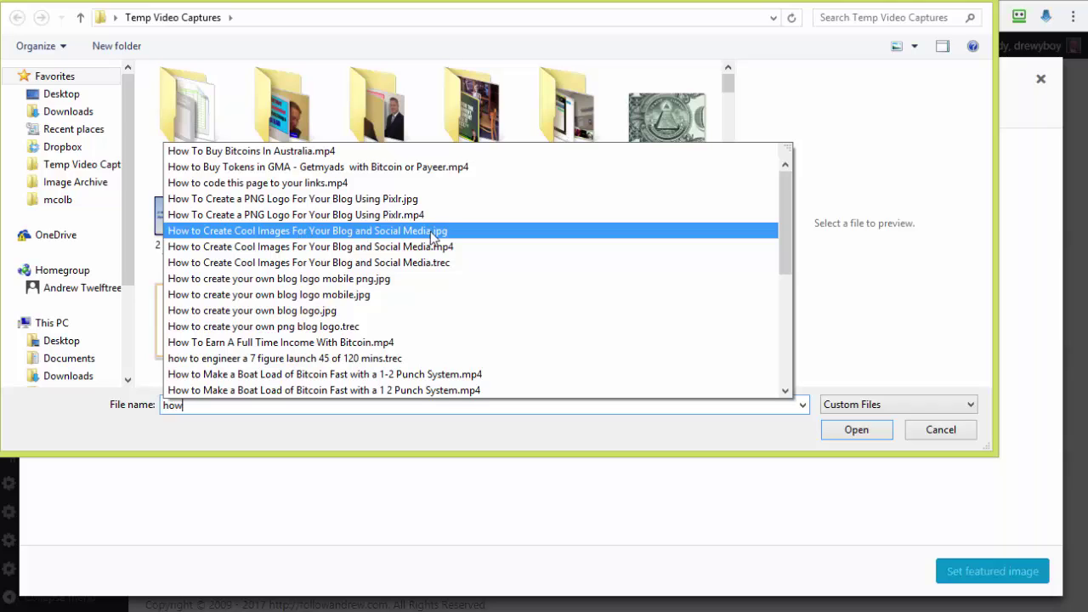
{"action": "left_click", "coordinate": [381, 236]}
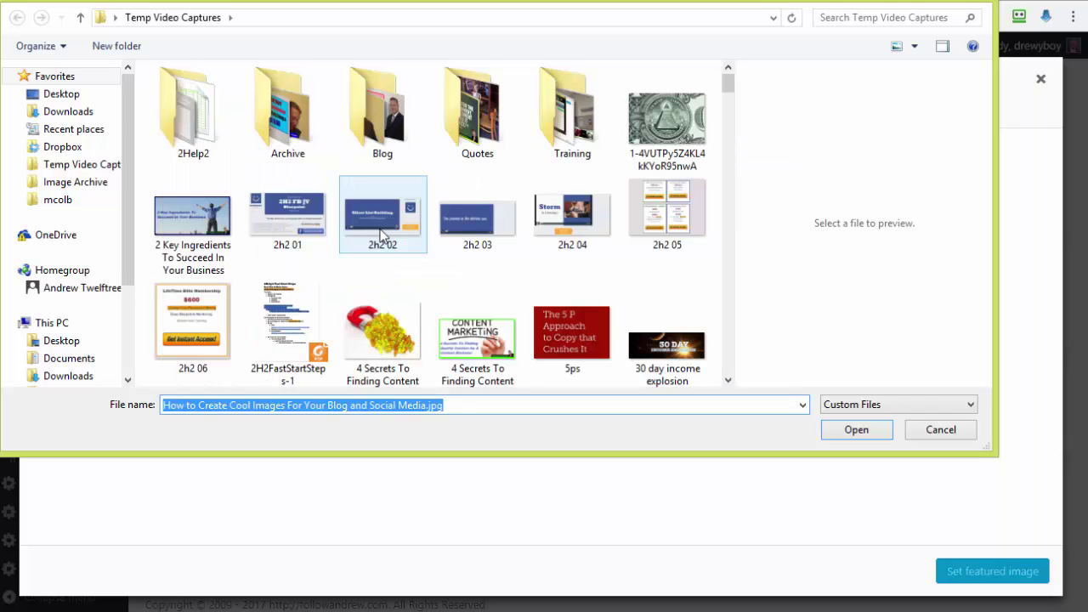
{"action": "left_click", "coordinate": [857, 430]}
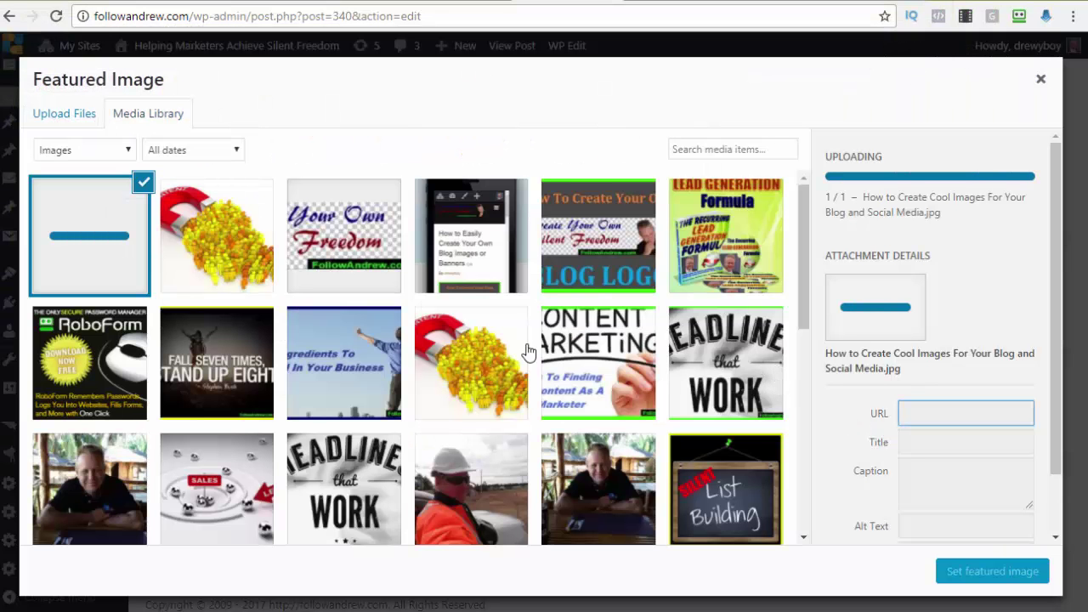
Examine how featured images appear above the post excerpts on the followandrew.com home page
{"action": "left_click", "coordinate": [668, 4]}
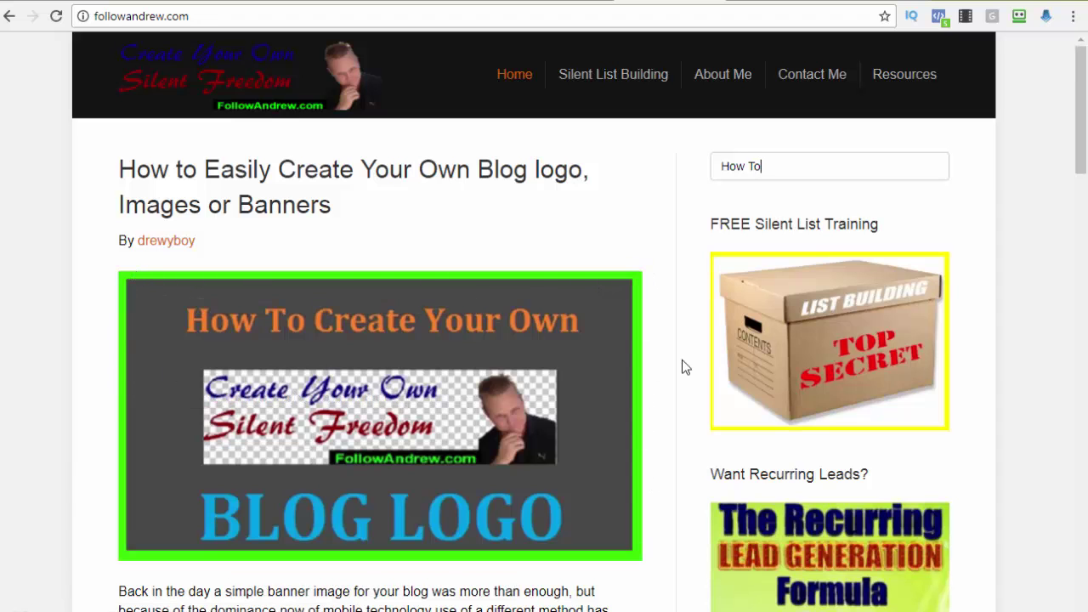
{"action": "scroll", "coordinate": [643, 372], "scroll_direction": "down", "scroll_amount": 1}
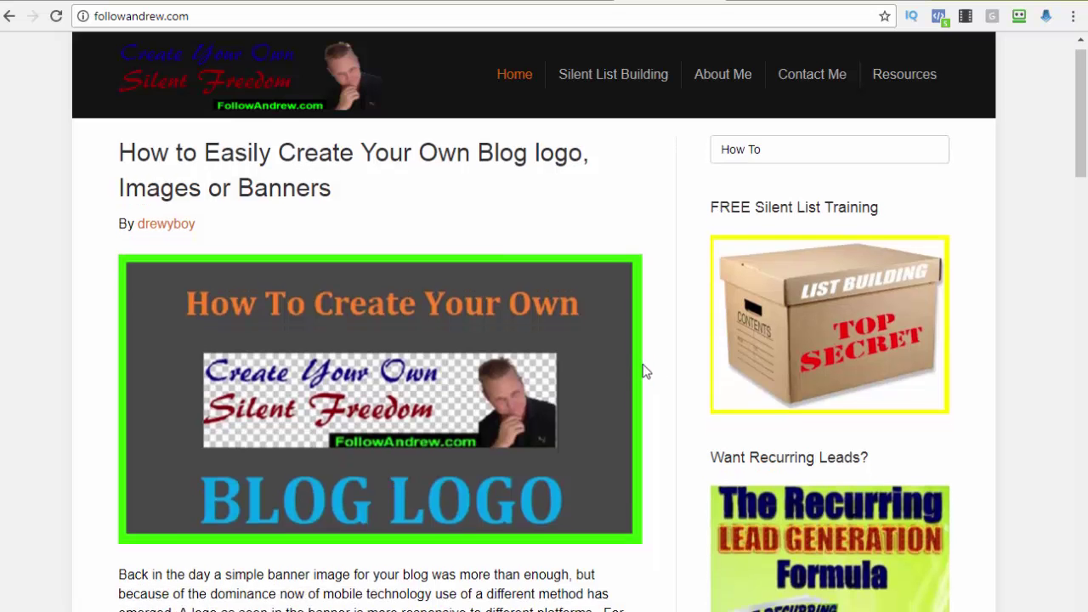
{"action": "scroll", "coordinate": [644, 371], "scroll_direction": "down", "scroll_amount": 3}
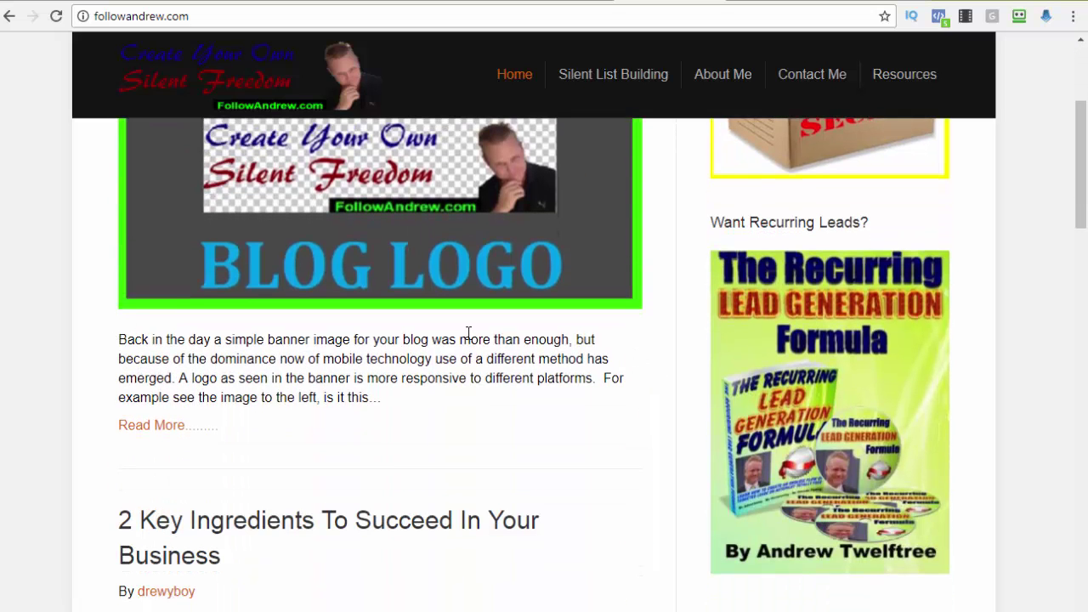
{"action": "scroll", "coordinate": [335, 435], "scroll_direction": "down", "scroll_amount": 9}
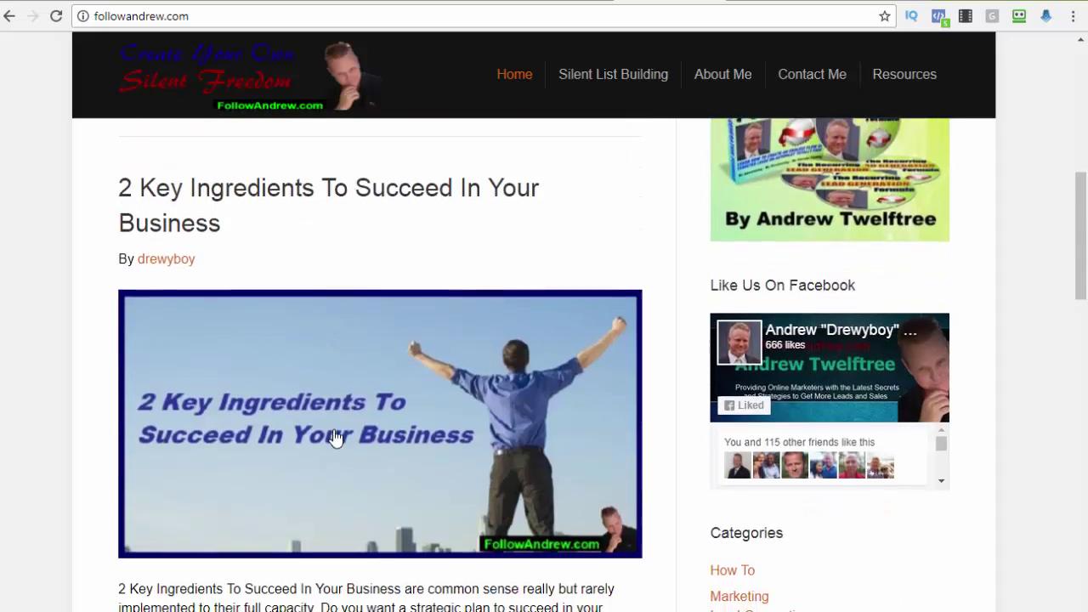
{"action": "scroll", "coordinate": [343, 441], "scroll_direction": "up", "scroll_amount": 4}
{"action": "scroll", "coordinate": [343, 440], "scroll_direction": "up", "scroll_amount": 8}
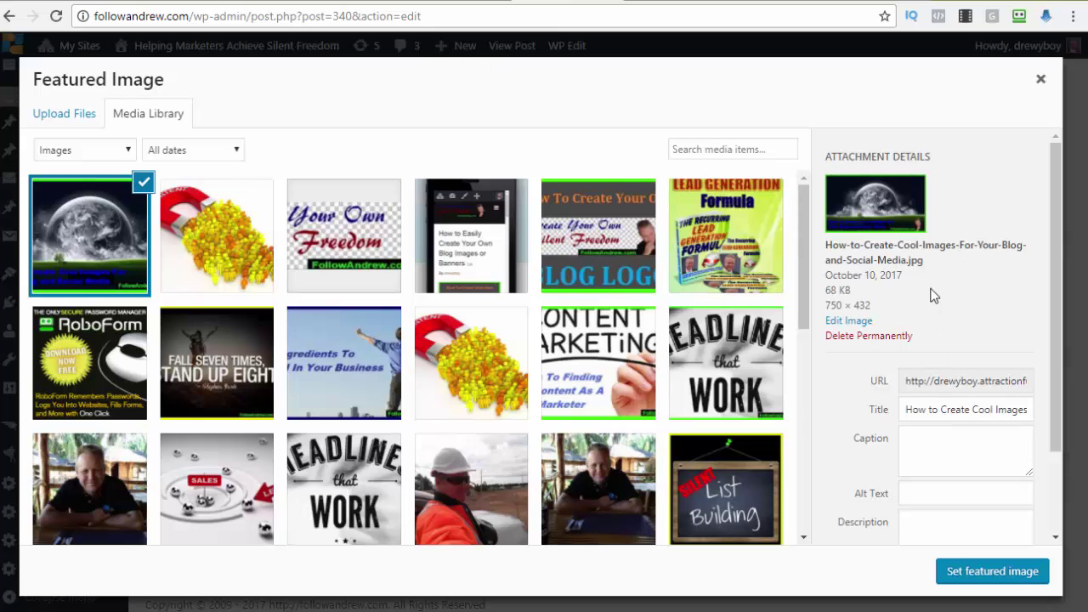
Copy the uploaded image's title into its alt text and set it as the post's featured image
{"action": "scroll", "coordinate": [931, 302], "scroll_direction": "down", "scroll_amount": 3}
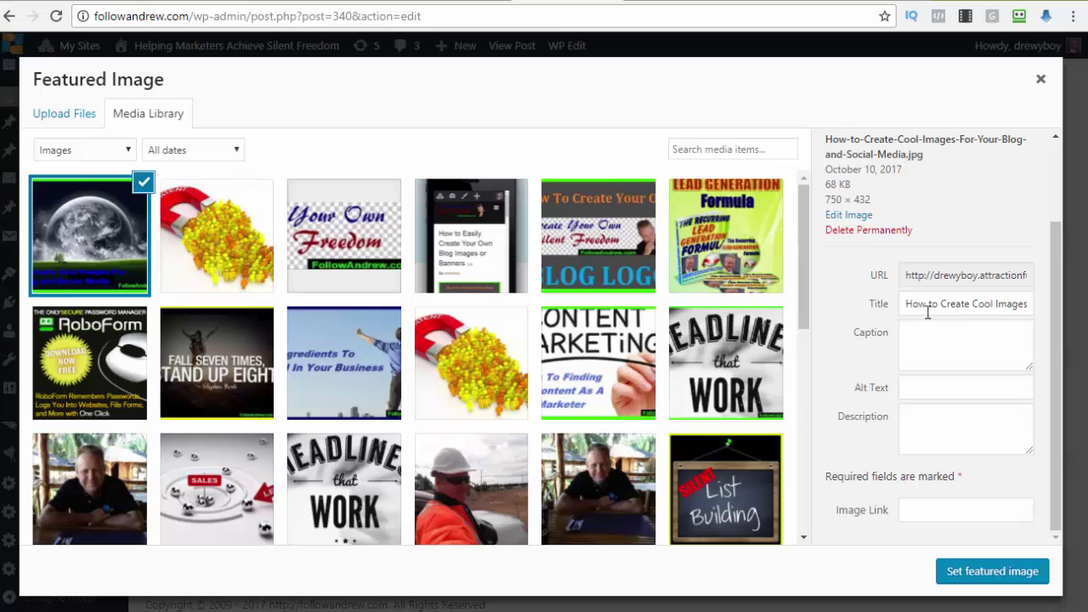
{"action": "left_click_drag", "start_coordinate": [908, 304], "coordinate": [1085, 291]}
{"action": "key", "text": "ctrl+c"}
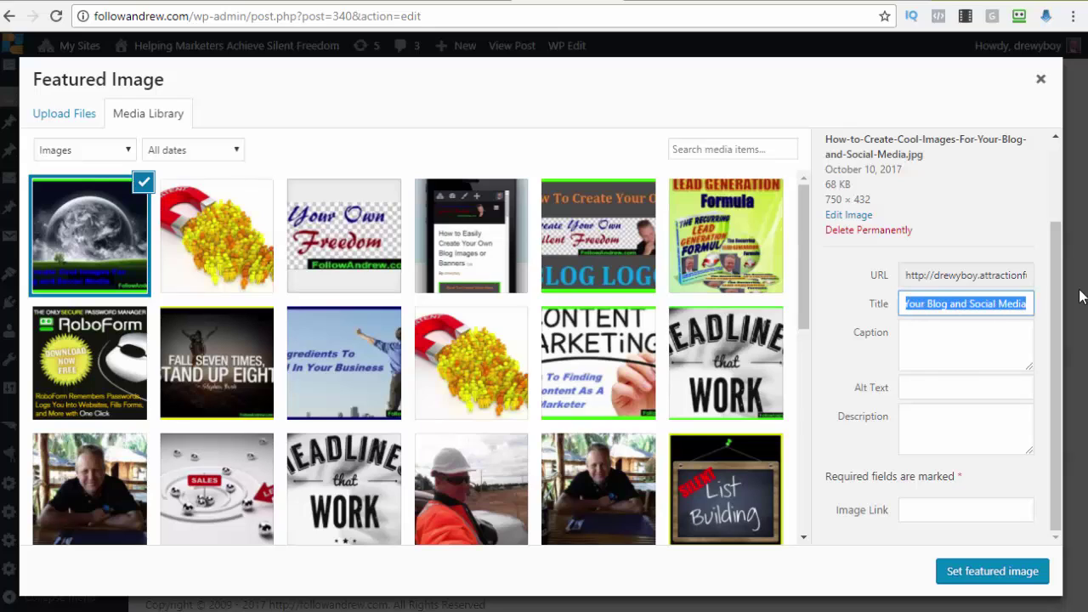
{"action": "left_click", "coordinate": [942, 390]}
{"action": "key", "text": "ctrl+v"}
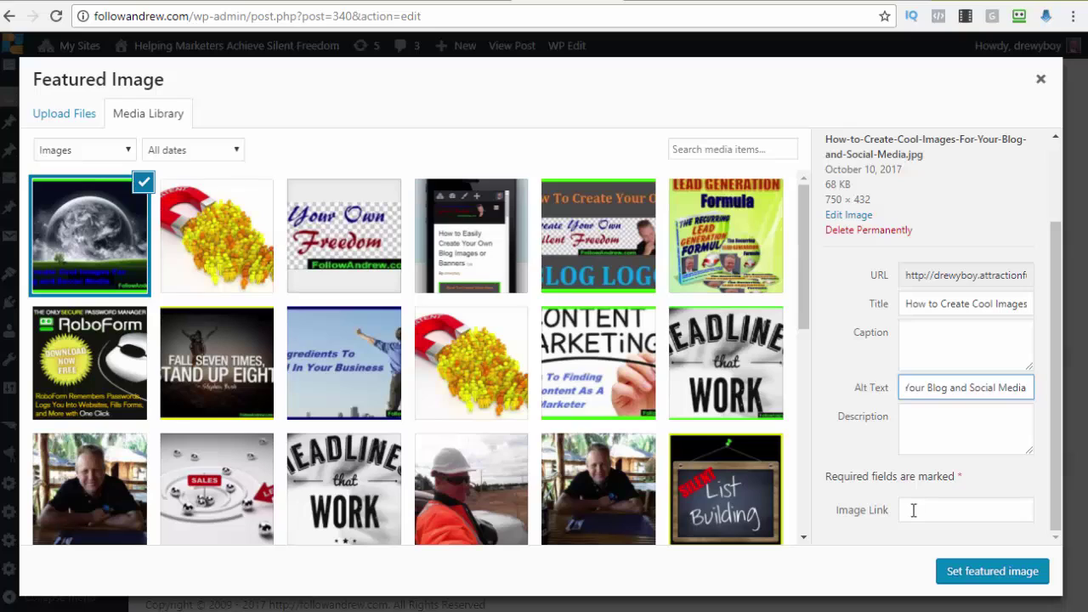
{"action": "left_click", "coordinate": [973, 576]}
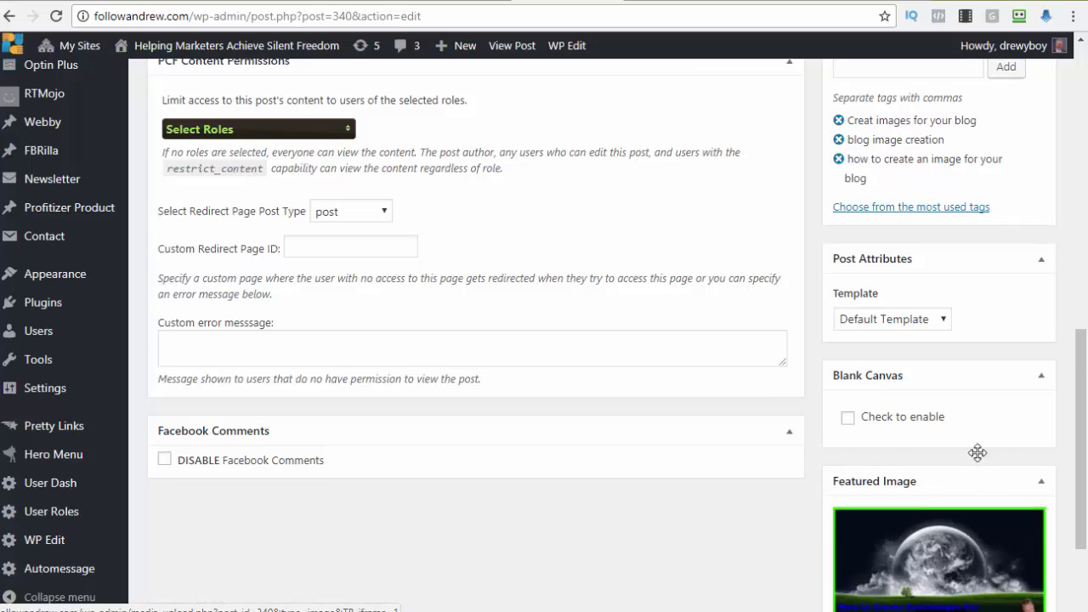
Publish the post "How to Create Cool Images For Your Blog and Social Media"
{"action": "scroll", "coordinate": [978, 452], "scroll_direction": "down", "scroll_amount": 2}
{"action": "scroll", "coordinate": [902, 510], "scroll_direction": "up", "scroll_amount": 3}
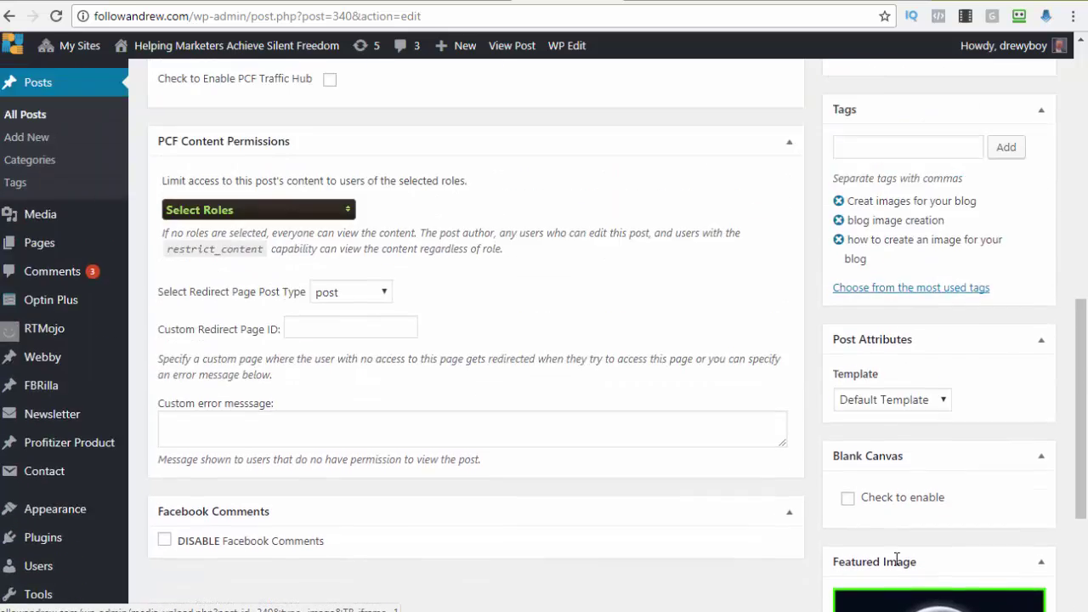
{"action": "scroll", "coordinate": [897, 561], "scroll_direction": "up", "scroll_amount": 10}
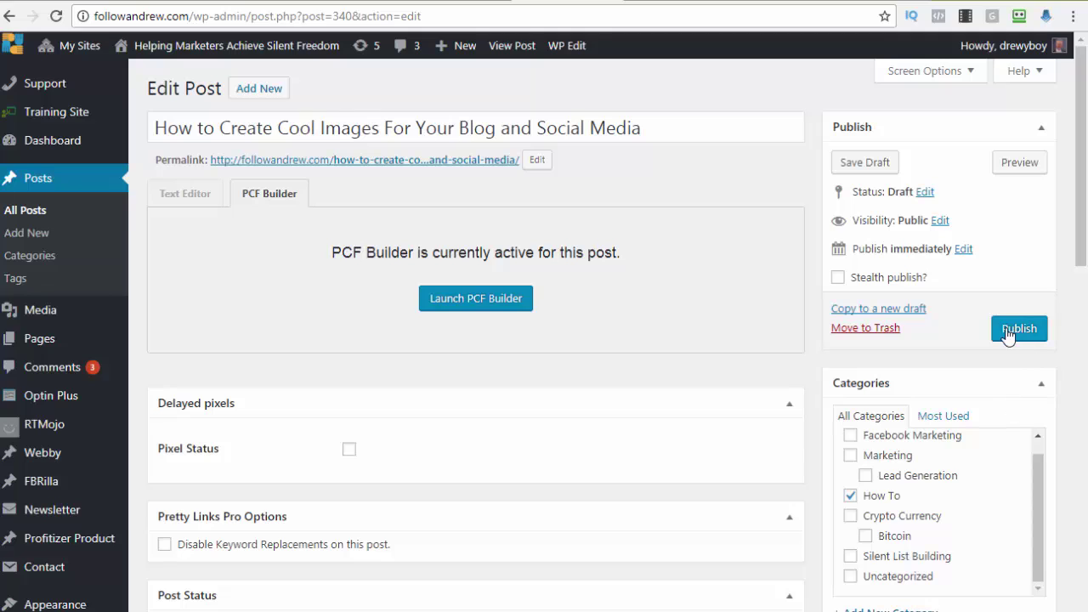
{"action": "left_click", "coordinate": [1017, 333]}
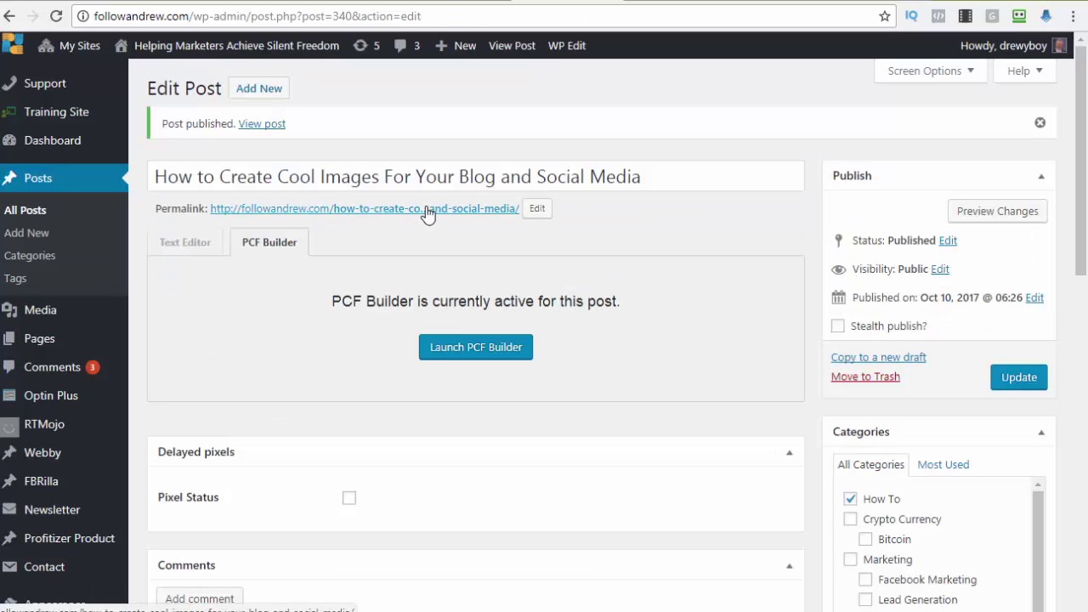
Copy the published post's permalink into the featured image's Image Link and set the featured image again
{"action": "right_click", "coordinate": [360, 216]}
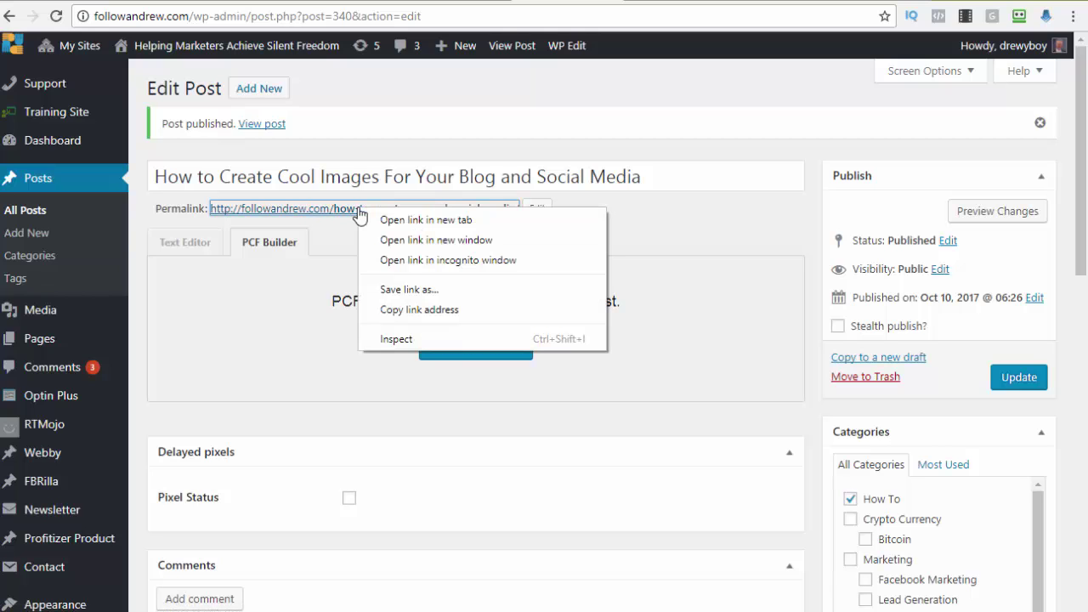
{"action": "left_click", "coordinate": [438, 311]}
{"action": "scroll", "coordinate": [1021, 306], "scroll_direction": "down", "scroll_amount": 12}
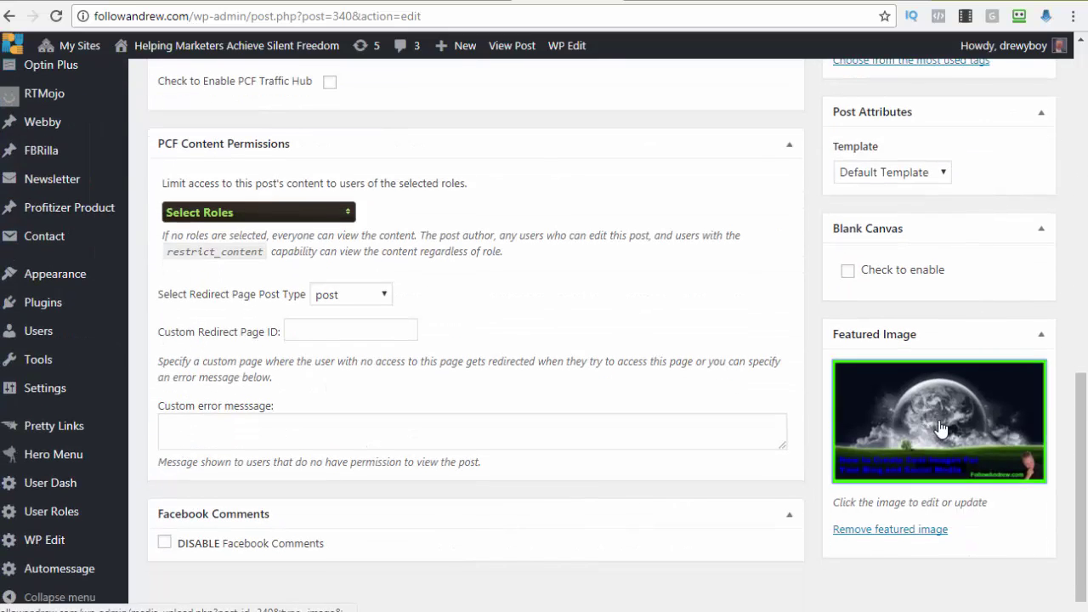
{"action": "left_click", "coordinate": [939, 432]}
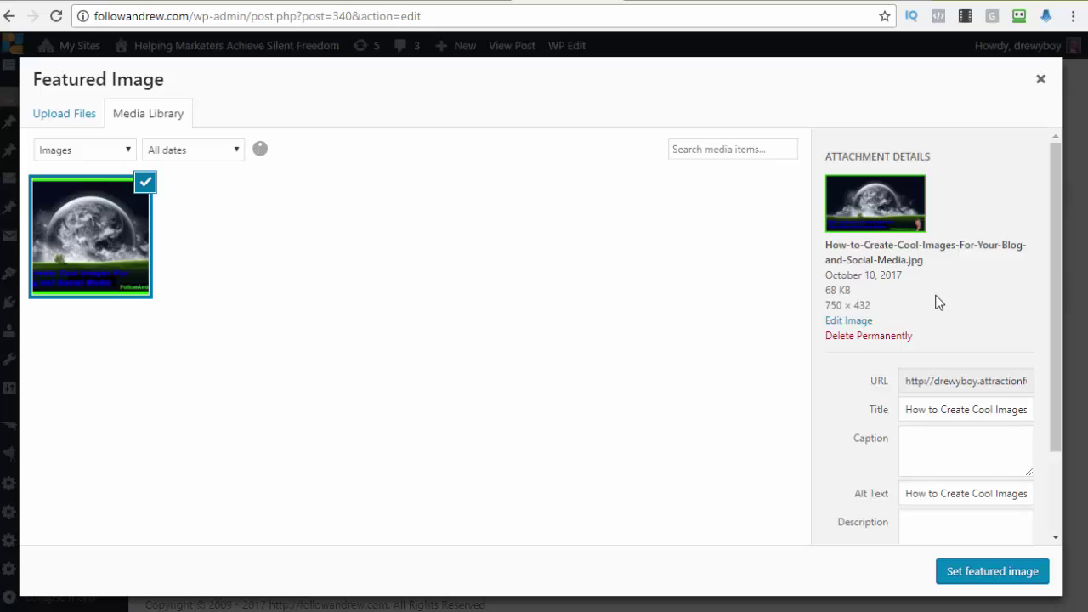
{"action": "scroll", "coordinate": [936, 296], "scroll_direction": "down", "scroll_amount": 2}
{"action": "left_click", "coordinate": [939, 510]}
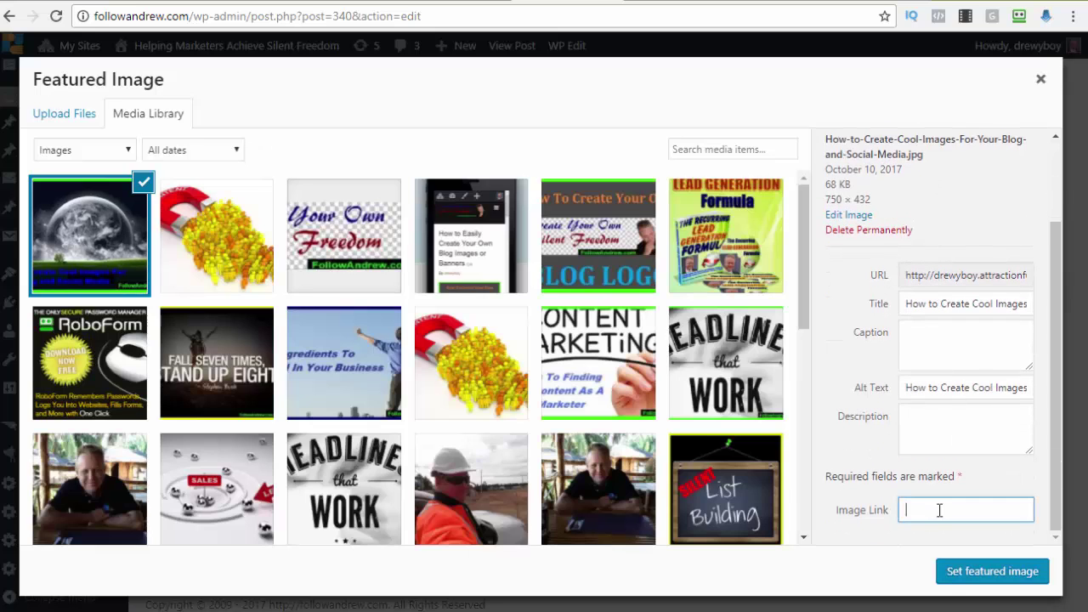
{"action": "key", "text": "ctrl+v"}
{"action": "left_click_drag", "start_coordinate": [1021, 510], "coordinate": [904, 511]}
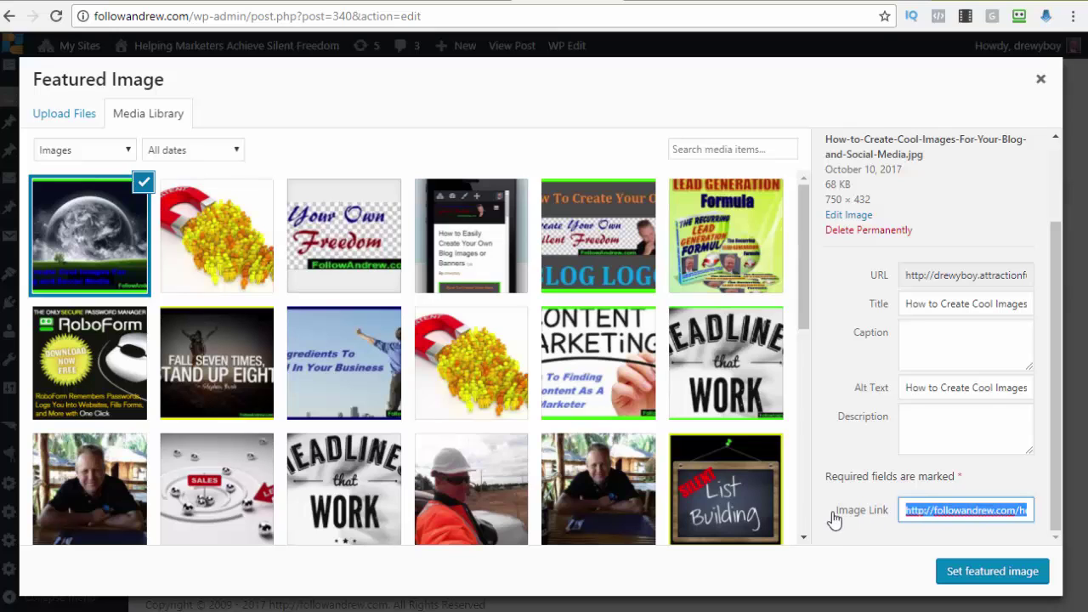
{"action": "left_click", "coordinate": [994, 571]}
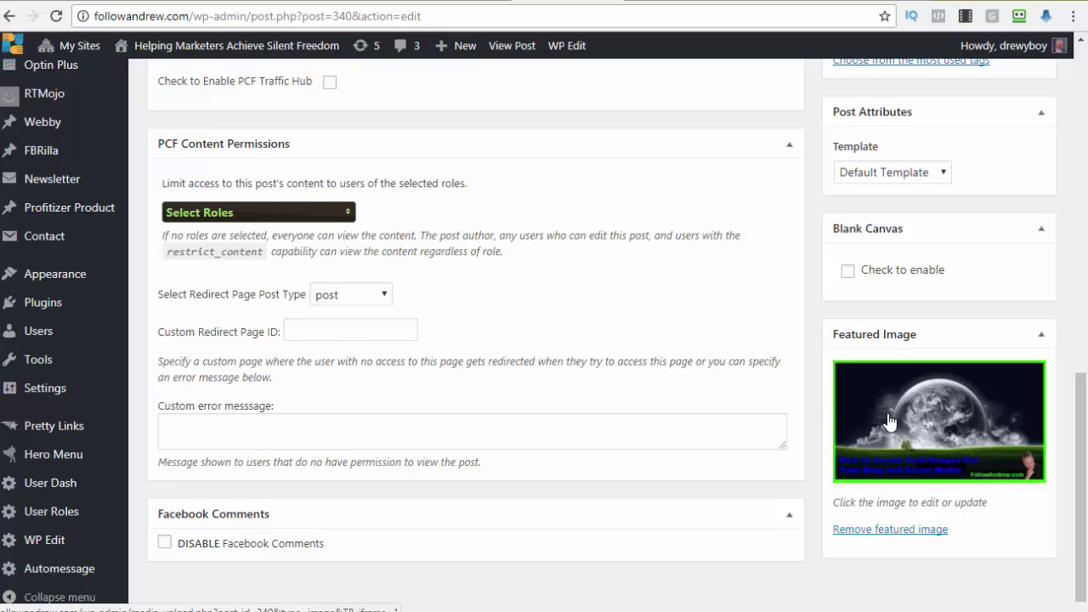
Review the published post's permalink, categories, tags, template and featured image settings
{"action": "scroll", "coordinate": [892, 428], "scroll_direction": "up", "scroll_amount": 4}
{"action": "scroll", "coordinate": [894, 431], "scroll_direction": "up", "scroll_amount": 5}
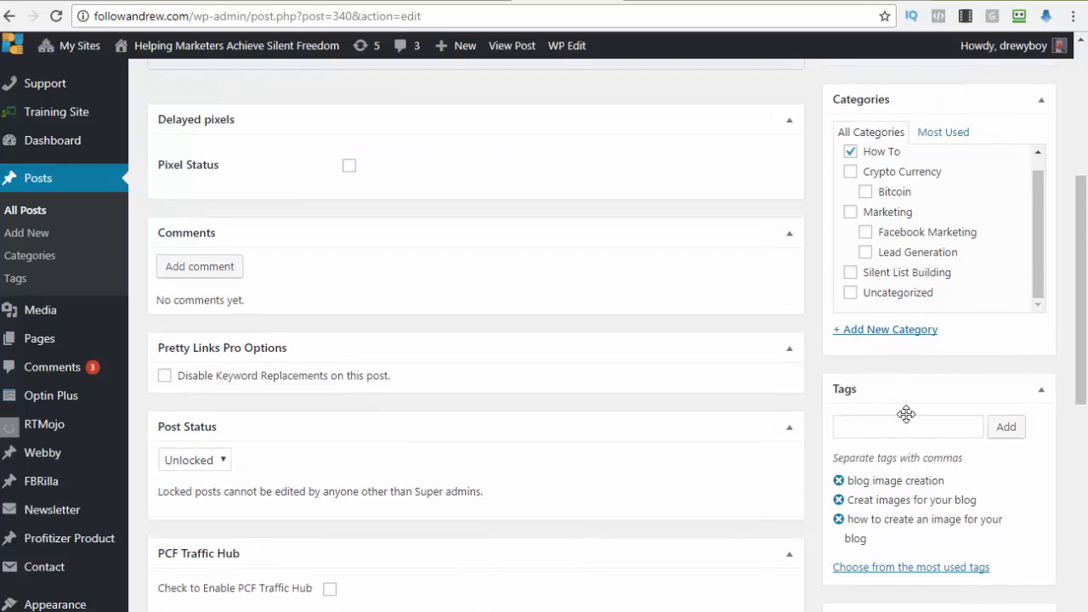
{"action": "scroll", "coordinate": [374, 304], "scroll_direction": "up", "scroll_amount": 2}
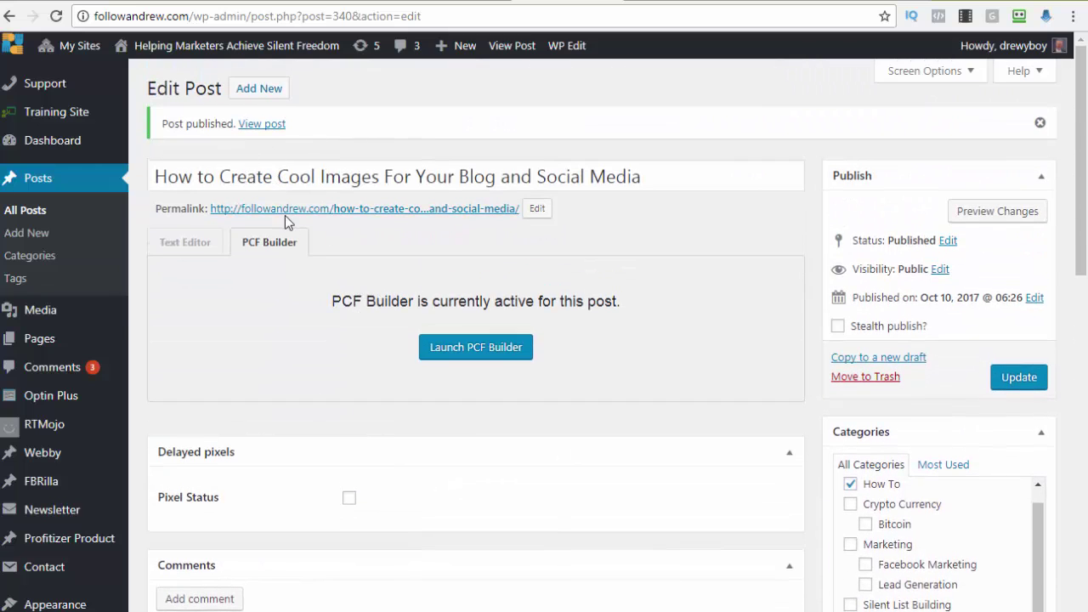
{"action": "scroll", "coordinate": [949, 349], "scroll_direction": "down", "scroll_amount": 2}
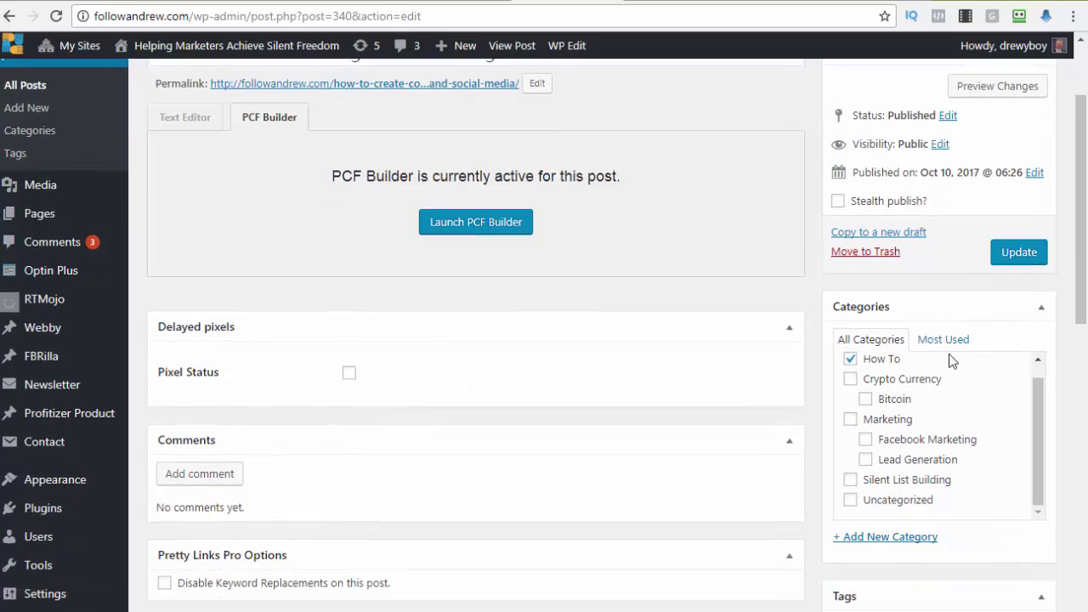
{"action": "scroll", "coordinate": [949, 354], "scroll_direction": "down", "scroll_amount": 5}
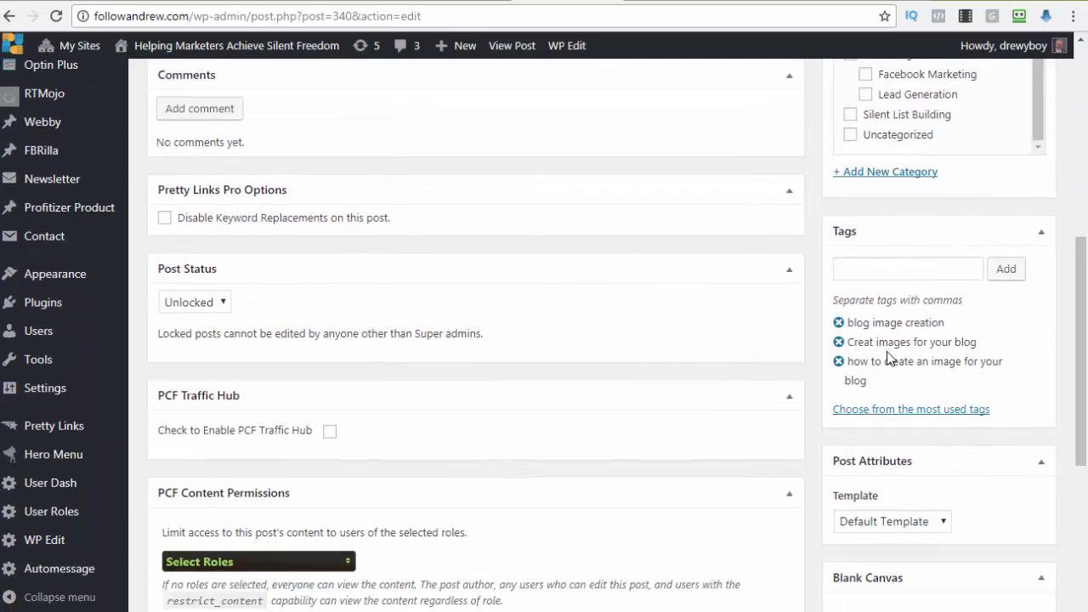
{"action": "scroll", "coordinate": [887, 352], "scroll_direction": "down", "scroll_amount": 3}
{"action": "scroll", "coordinate": [918, 485], "scroll_direction": "up", "scroll_amount": 3}
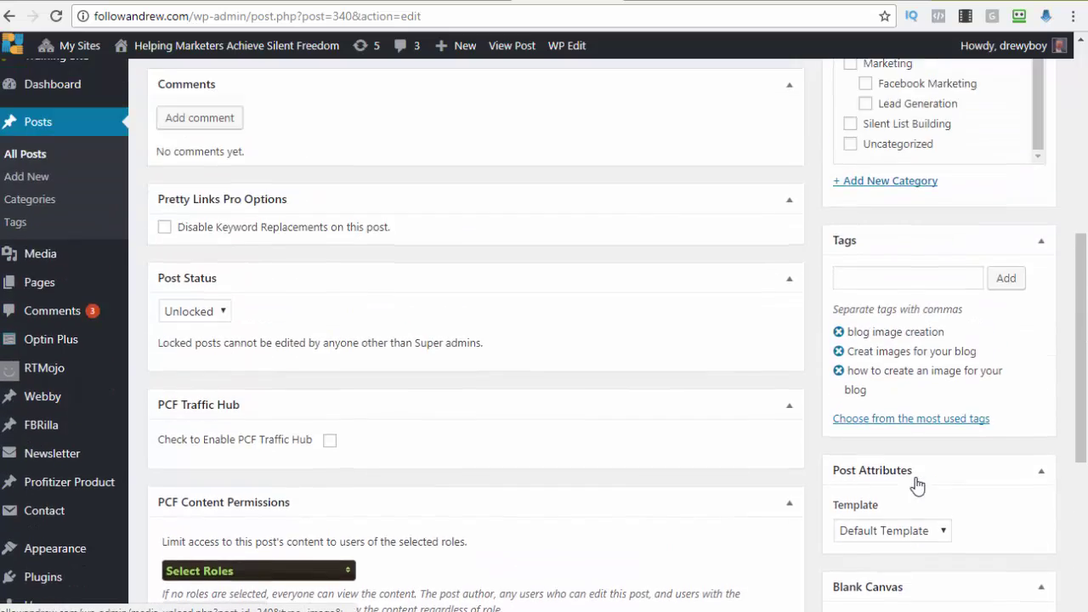
{"action": "scroll", "coordinate": [918, 485], "scroll_direction": "up", "scroll_amount": 4}
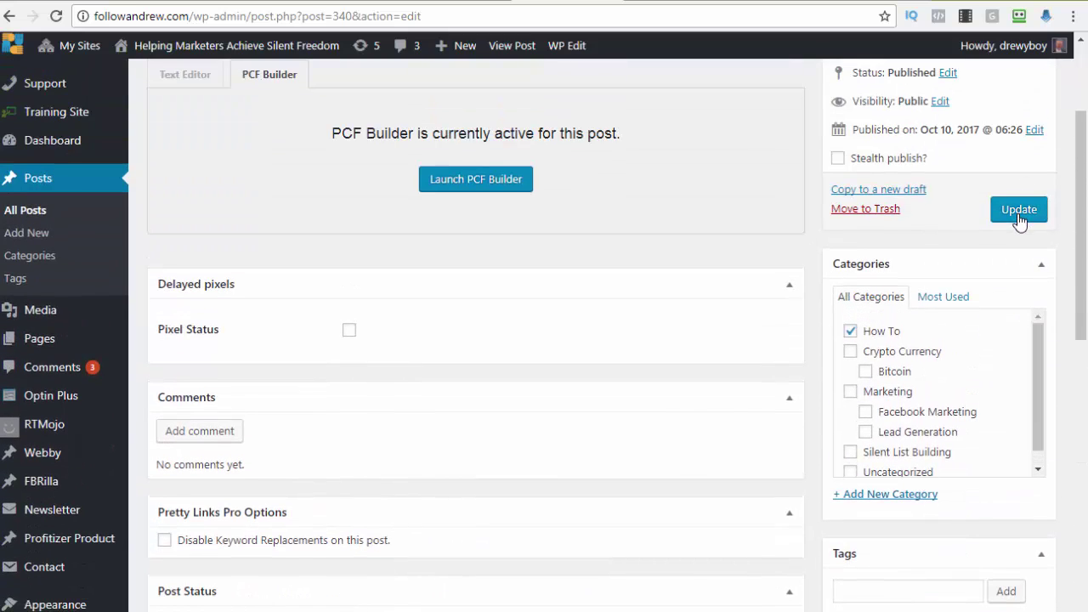
{"action": "scroll", "coordinate": [735, 391], "scroll_direction": "up", "scroll_amount": 2}
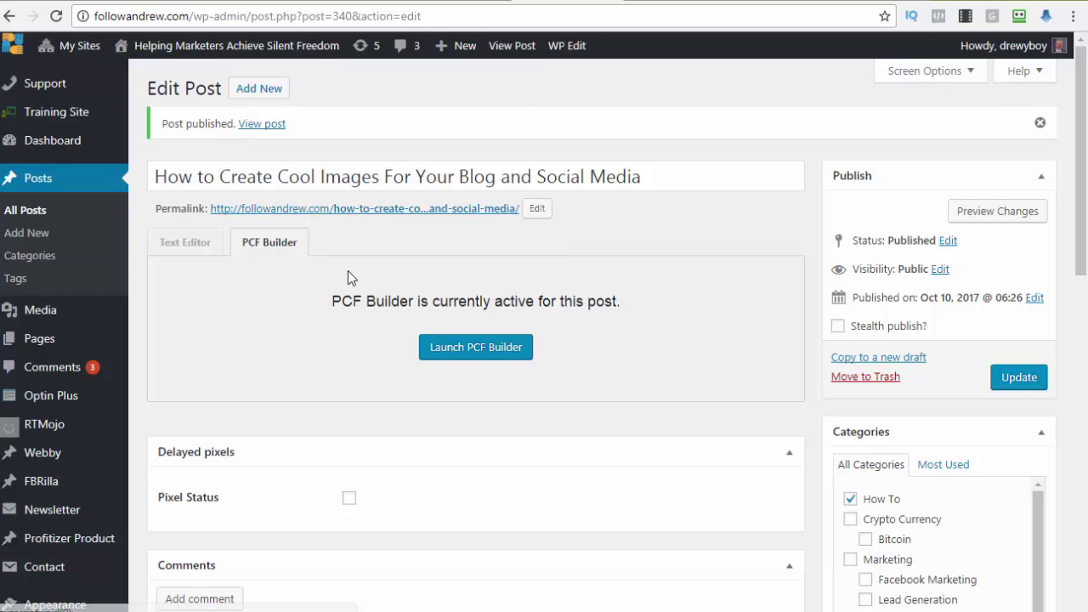
Open the post in PCF Builder and look through the cloned content down to the contact details and PS section
{"action": "left_click", "coordinate": [459, 353]}
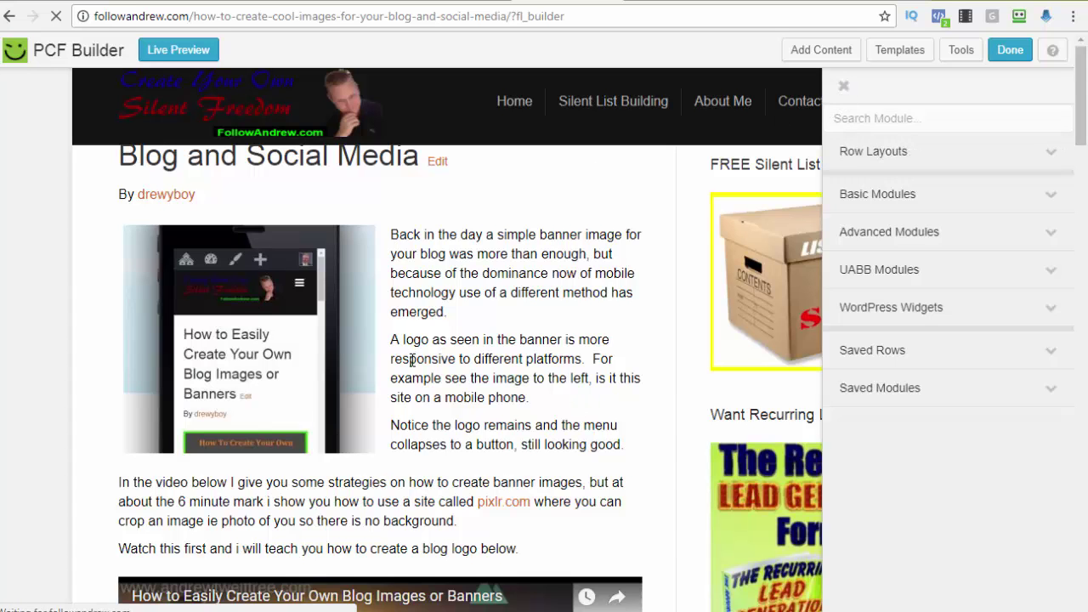
{"action": "scroll", "coordinate": [413, 360], "scroll_direction": "down", "scroll_amount": 3}
{"action": "scroll", "coordinate": [411, 360], "scroll_direction": "down", "scroll_amount": 5}
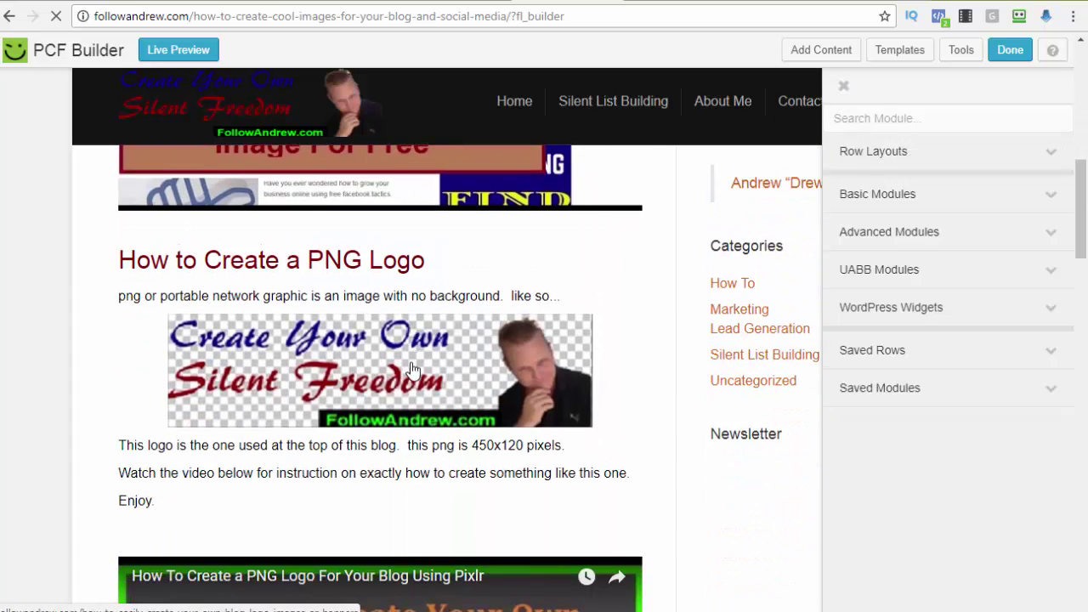
{"action": "scroll", "coordinate": [462, 357], "scroll_direction": "down", "scroll_amount": 9}
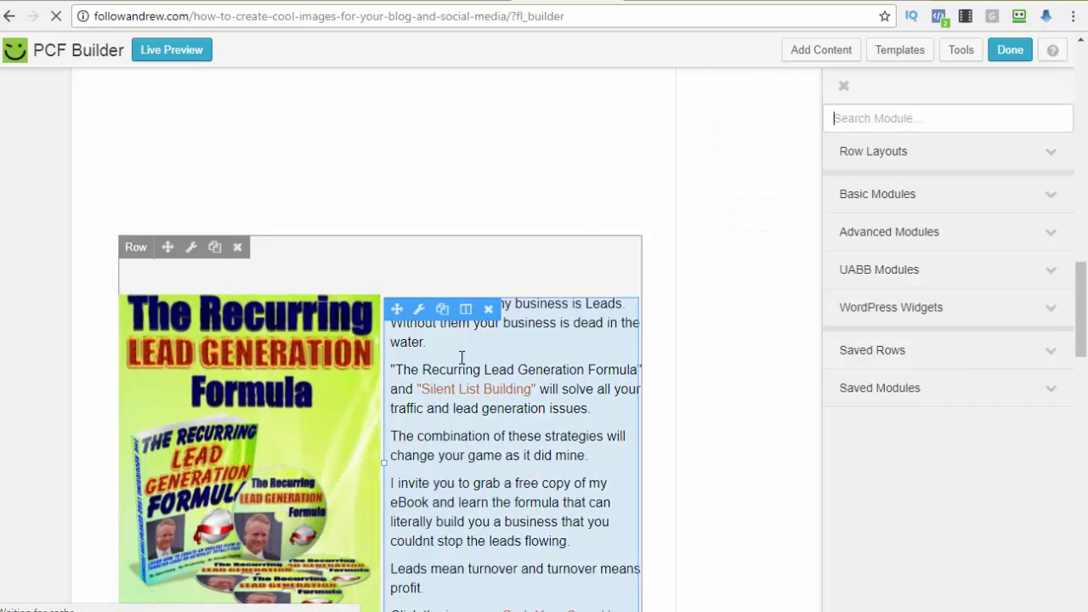
{"action": "scroll", "coordinate": [462, 370], "scroll_direction": "down", "scroll_amount": 5}
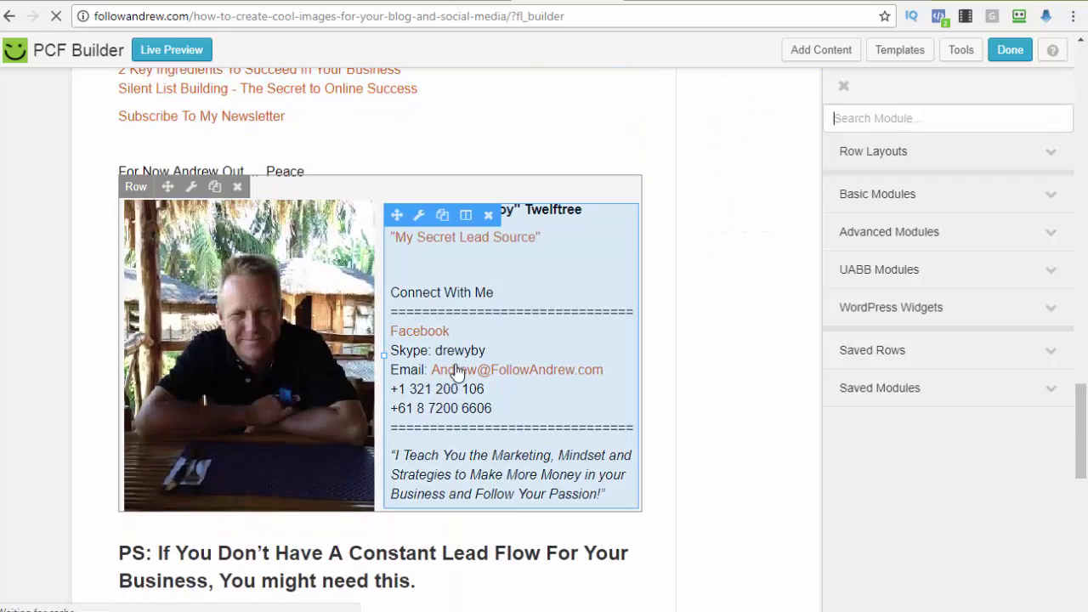
Return to the start of the post and open the settings of the phone photo beside the intro text
{"action": "scroll", "coordinate": [449, 370], "scroll_direction": "up", "scroll_amount": 14}
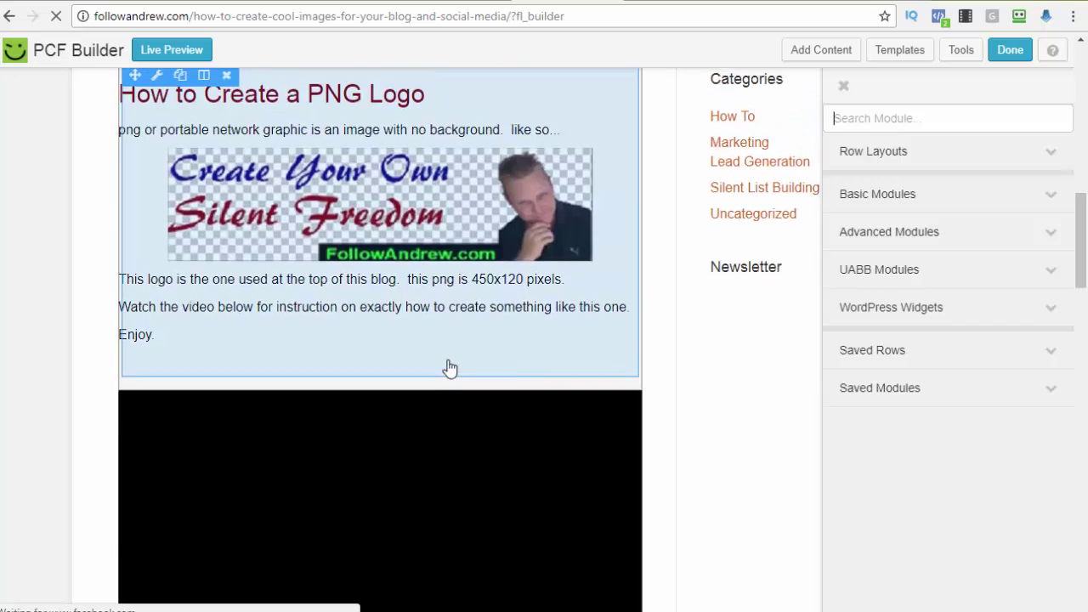
{"action": "scroll", "coordinate": [417, 294], "scroll_direction": "up", "scroll_amount": 7}
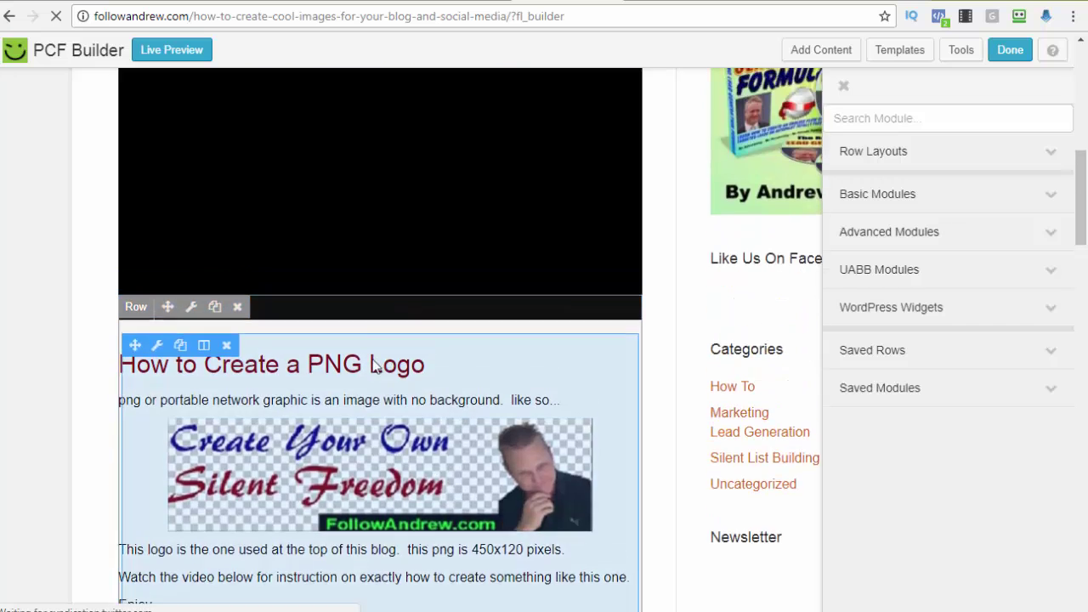
{"action": "scroll", "coordinate": [372, 386], "scroll_direction": "up", "scroll_amount": 2}
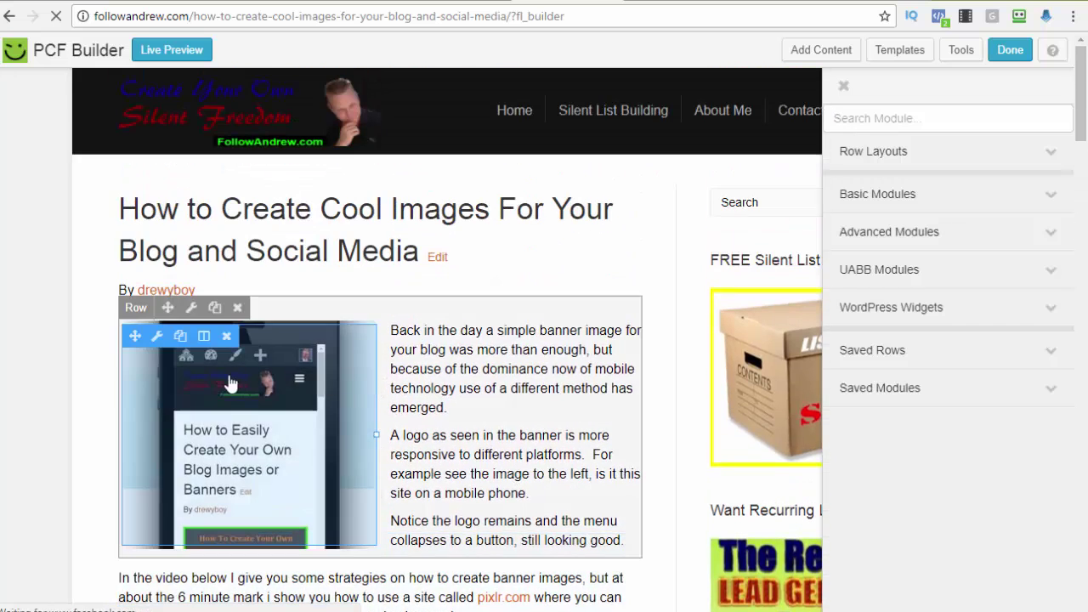
{"action": "left_click", "coordinate": [159, 340]}
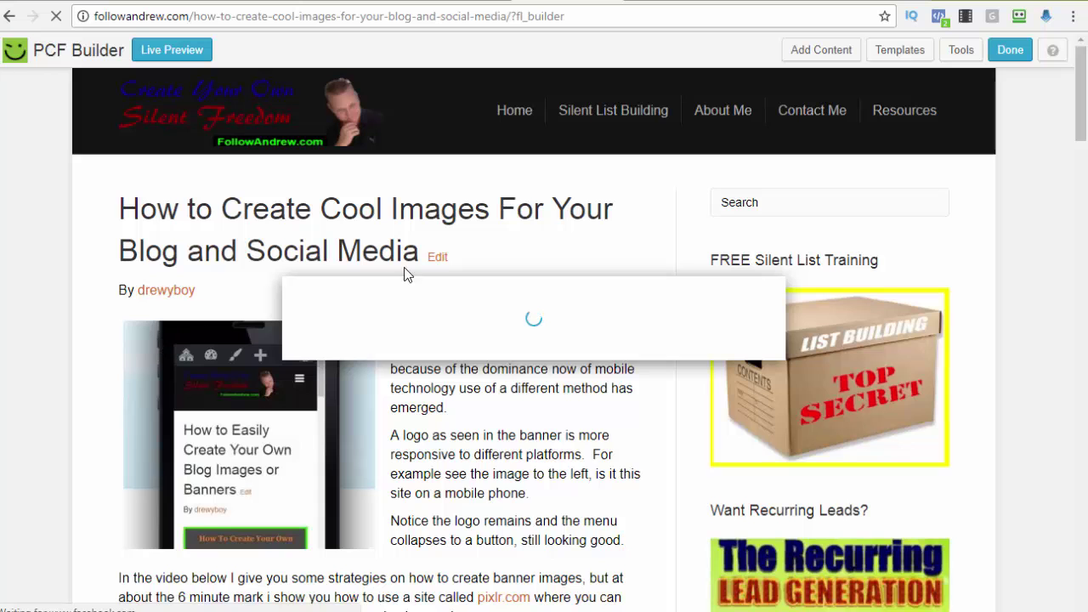
Switch to the Google Images results for "image creation" and open the picture of hands holding a glowing sphere
{"action": "left_click", "coordinate": [875, 1]}
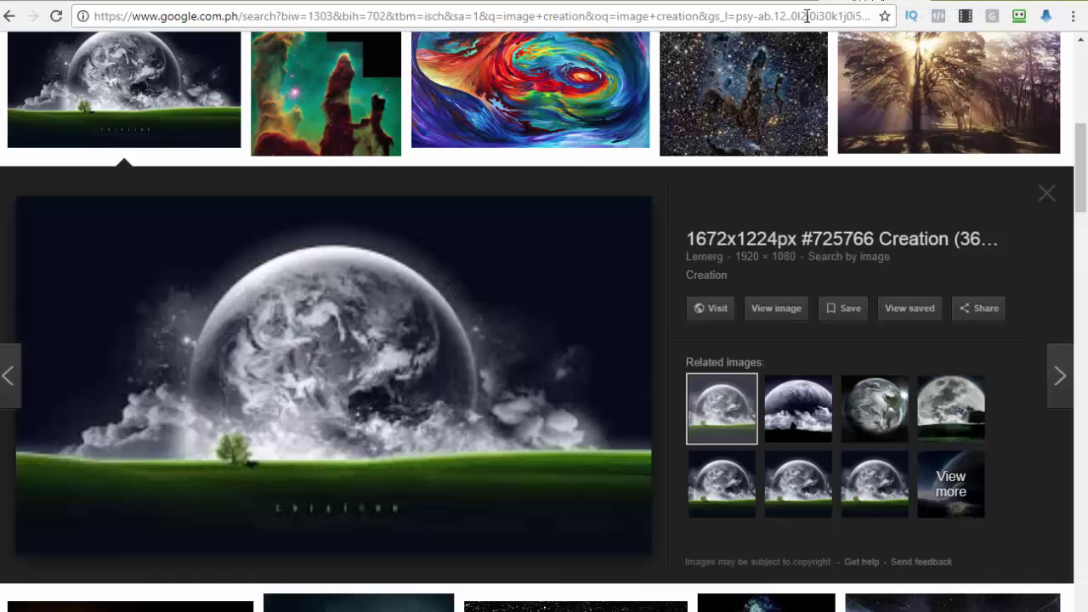
{"action": "scroll", "coordinate": [568, 206], "scroll_direction": "up", "scroll_amount": 4}
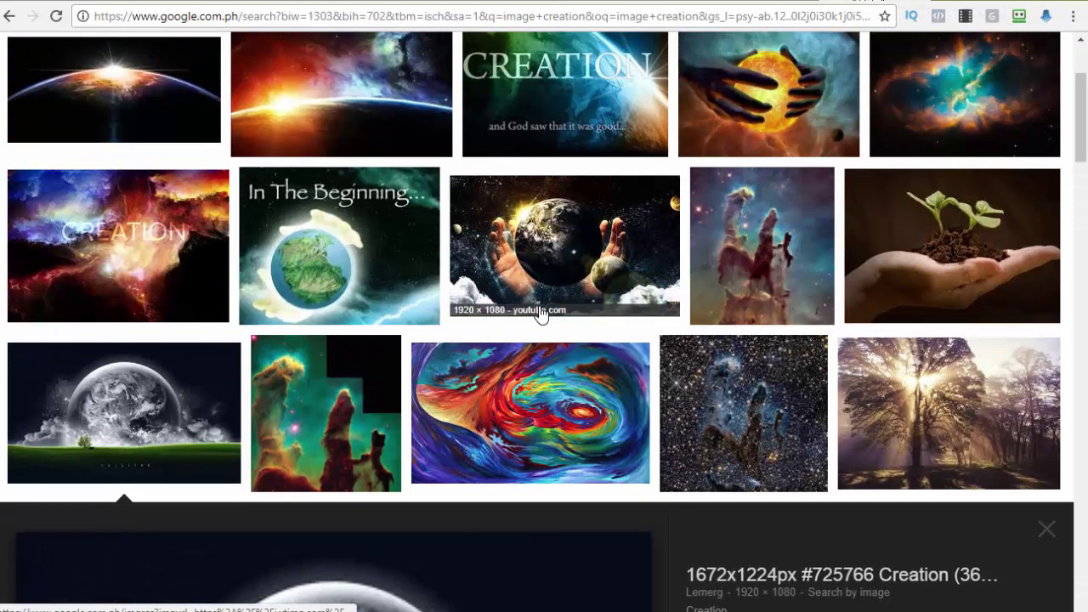
{"action": "scroll", "coordinate": [522, 358], "scroll_direction": "up", "scroll_amount": 2}
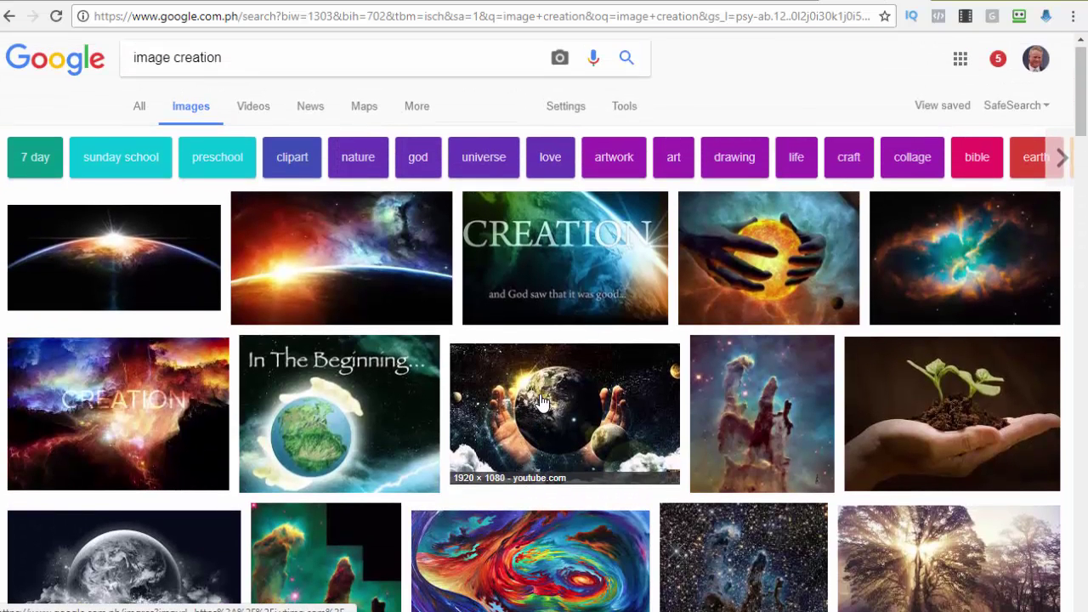
{"action": "left_click", "coordinate": [777, 270]}
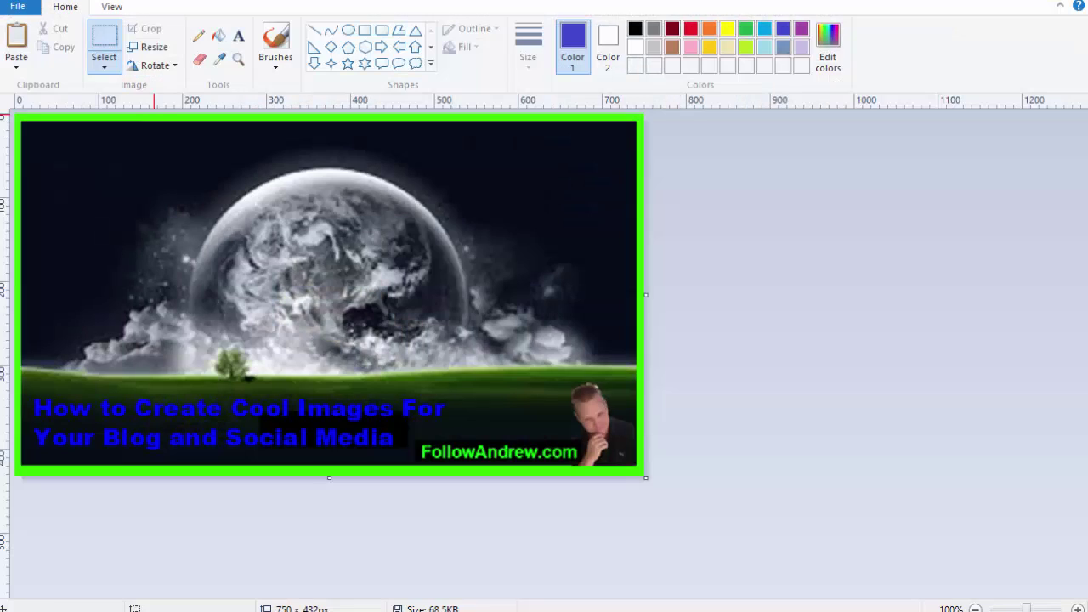
Paste the captured browser screenshot into Paint and crop it to about 402 × 362 px around the hands and glowing sphere
{"action": "key", "text": "ctrl+v"}
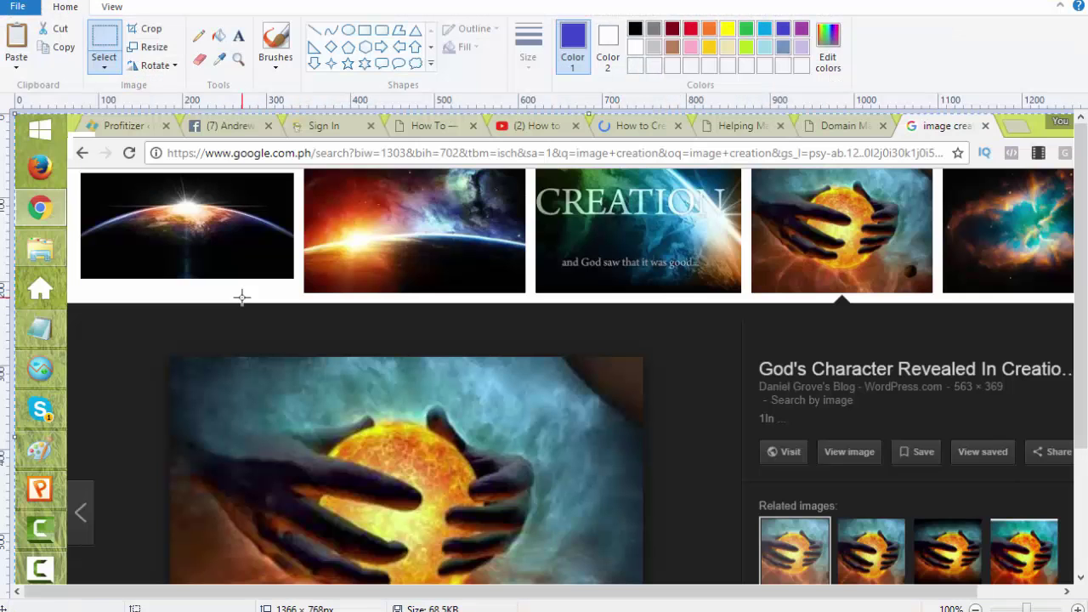
{"action": "mouse_move", "coordinate": [700, 418]}
{"action": "left_mouse_down"}
{"action": "mouse_move", "coordinate": [659, 303]}
{"action": "mouse_move", "coordinate": [662, 245]}
{"action": "left_mouse_up"}
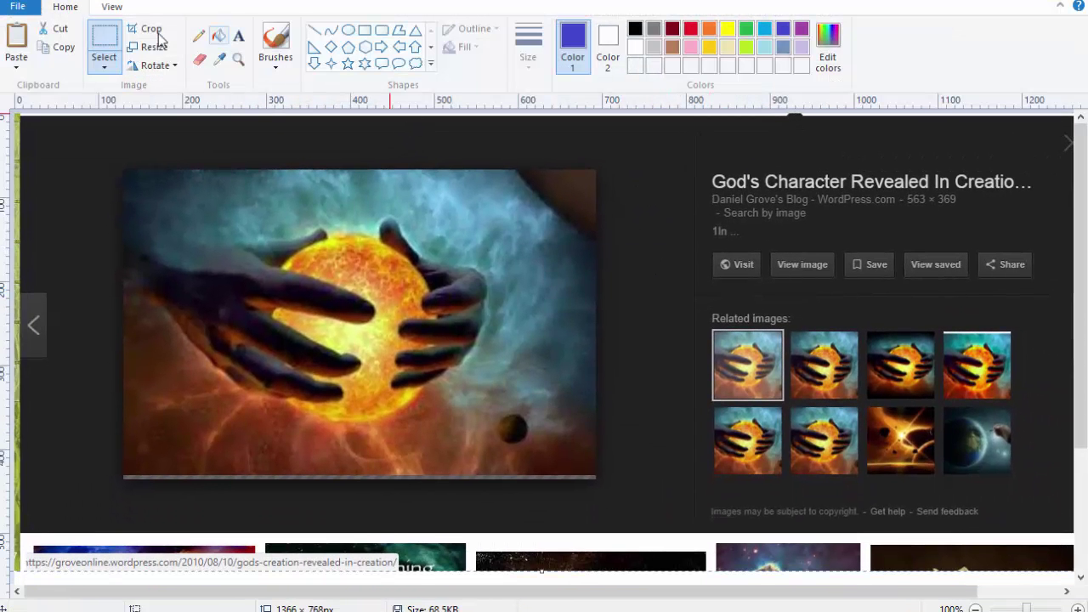
{"action": "left_click_drag", "start_coordinate": [160, 170], "coordinate": [498, 476]}
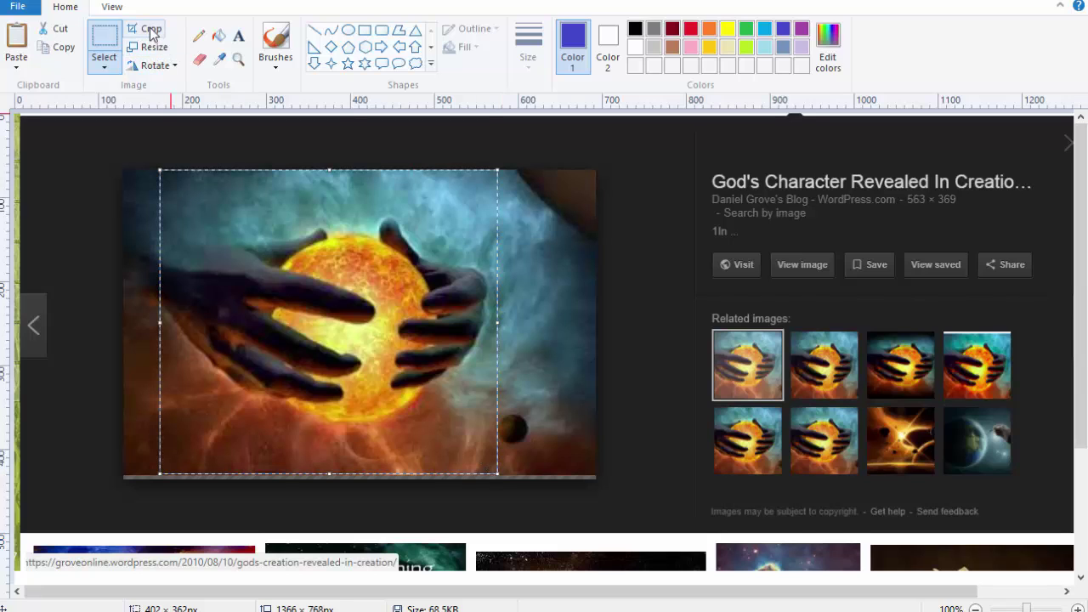
{"action": "left_click", "coordinate": [149, 30]}
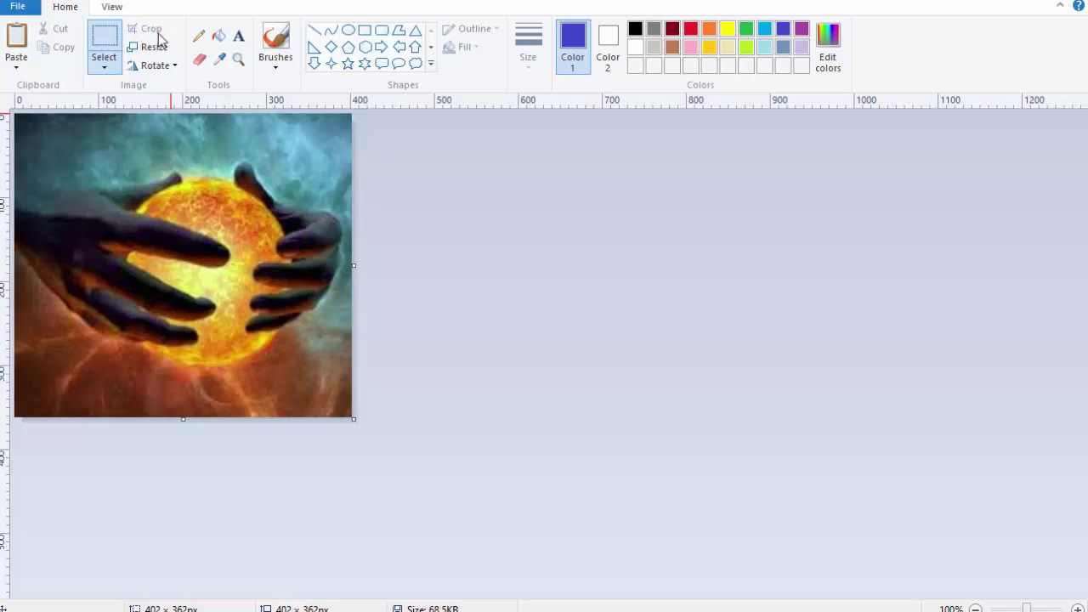
Resize the cropped picture to 300 pixels wide, maintaining its aspect ratio
{"action": "left_click", "coordinate": [162, 54]}
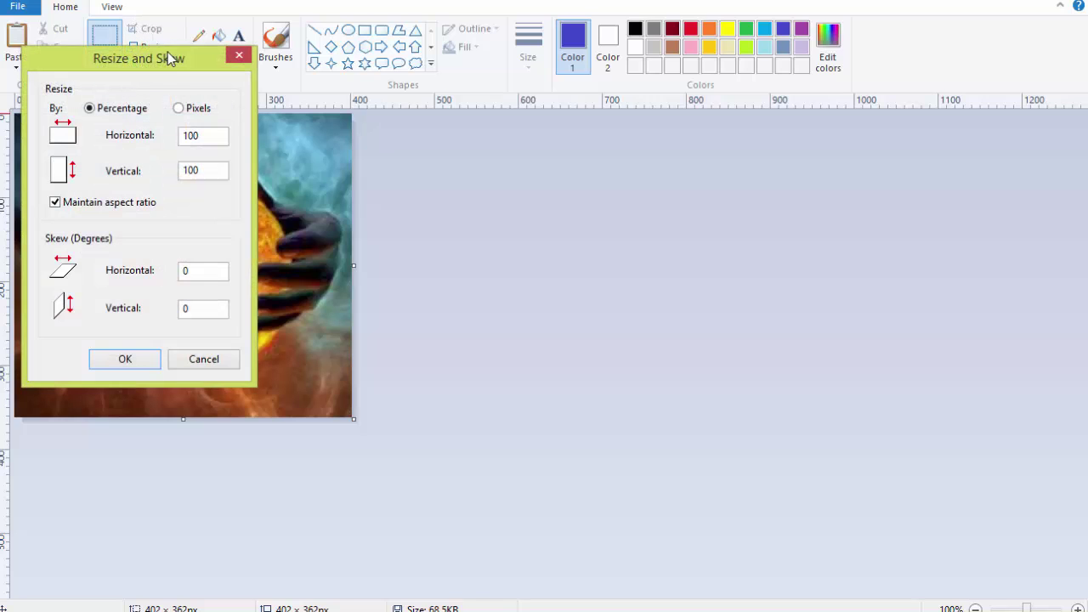
{"action": "left_click", "coordinate": [178, 109]}
{"action": "double_click", "coordinate": [200, 137]}
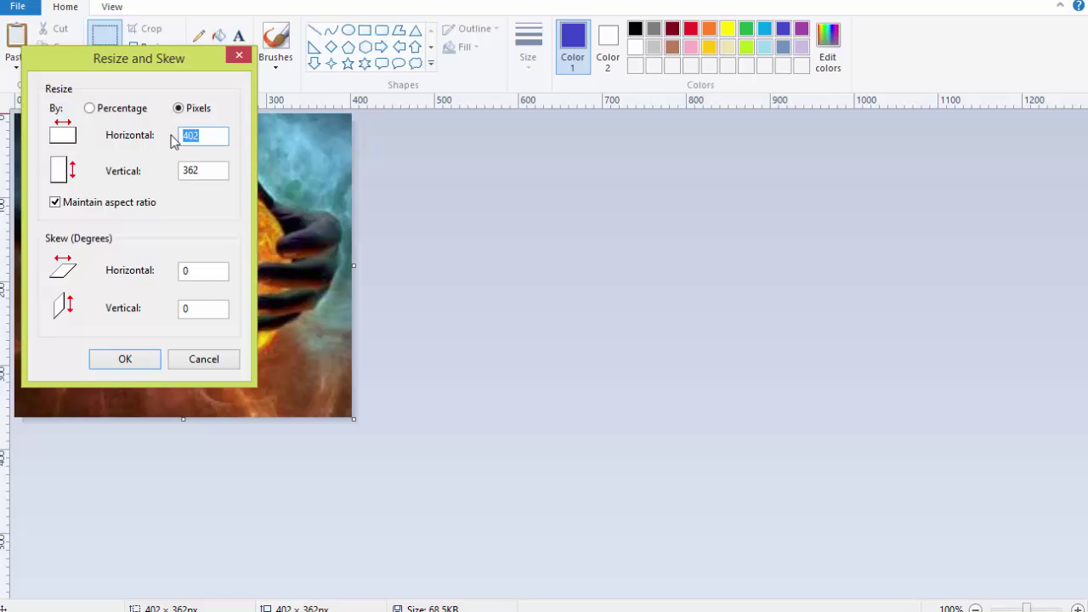
{"action": "type", "text": "300"}
{"action": "left_click", "coordinate": [135, 359]}
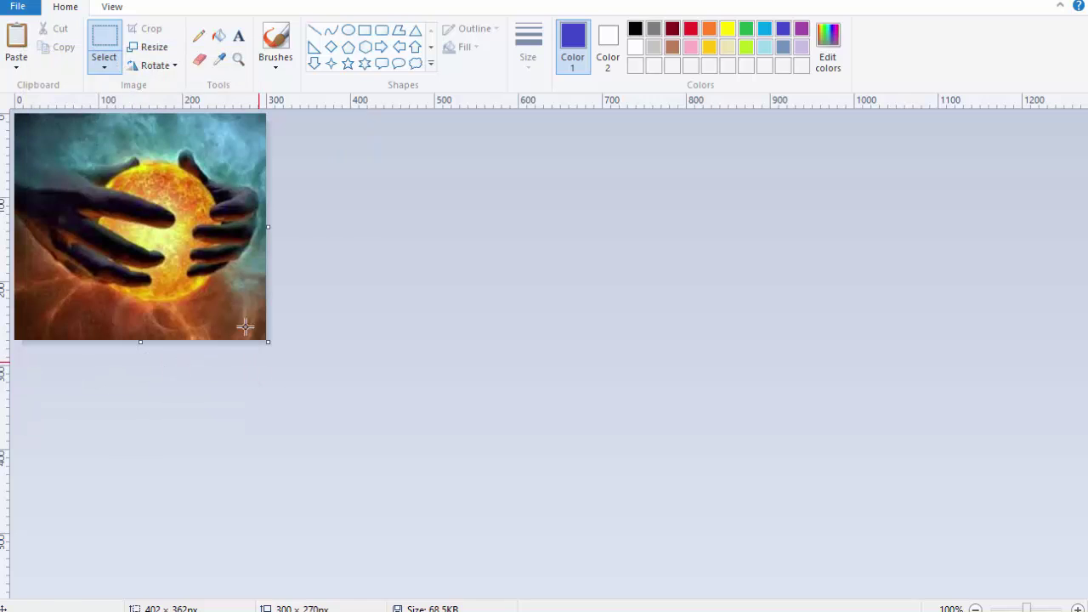
Save the picture as a separate JPEG named "How to Create Cool Images For Your Blog and Social Media 01" in Temp Video Captures
{"action": "left_click", "coordinate": [18, 6]}
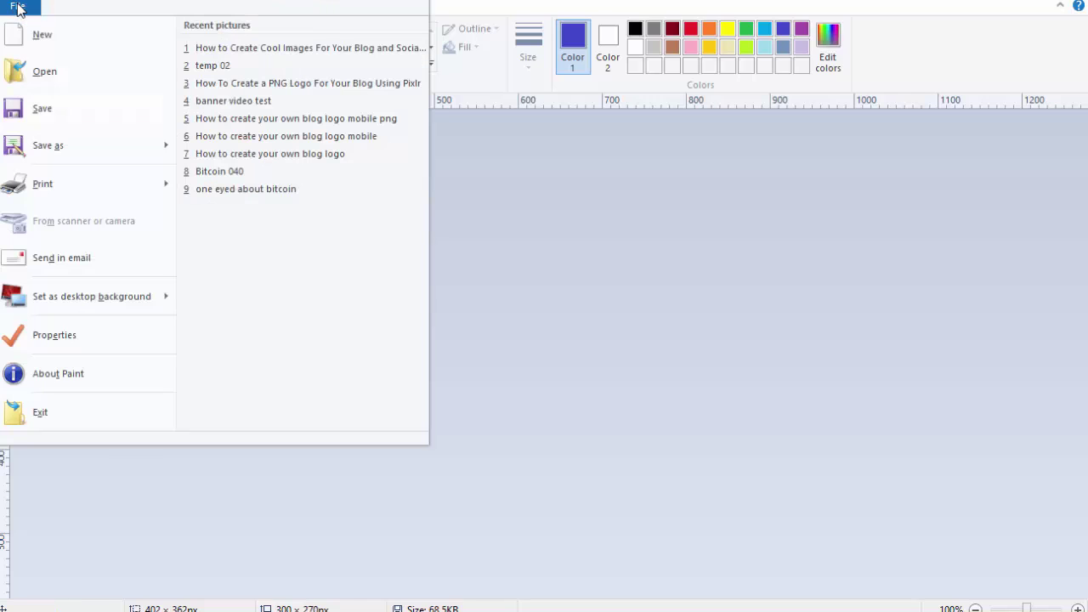
{"action": "left_click", "coordinate": [51, 151]}
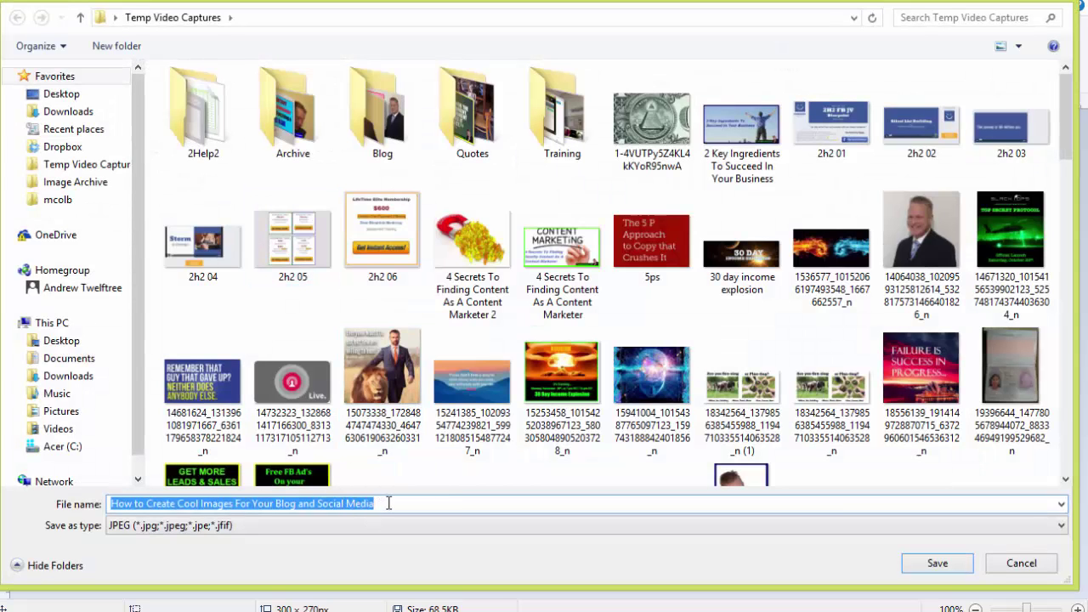
{"action": "left_click", "coordinate": [389, 503]}
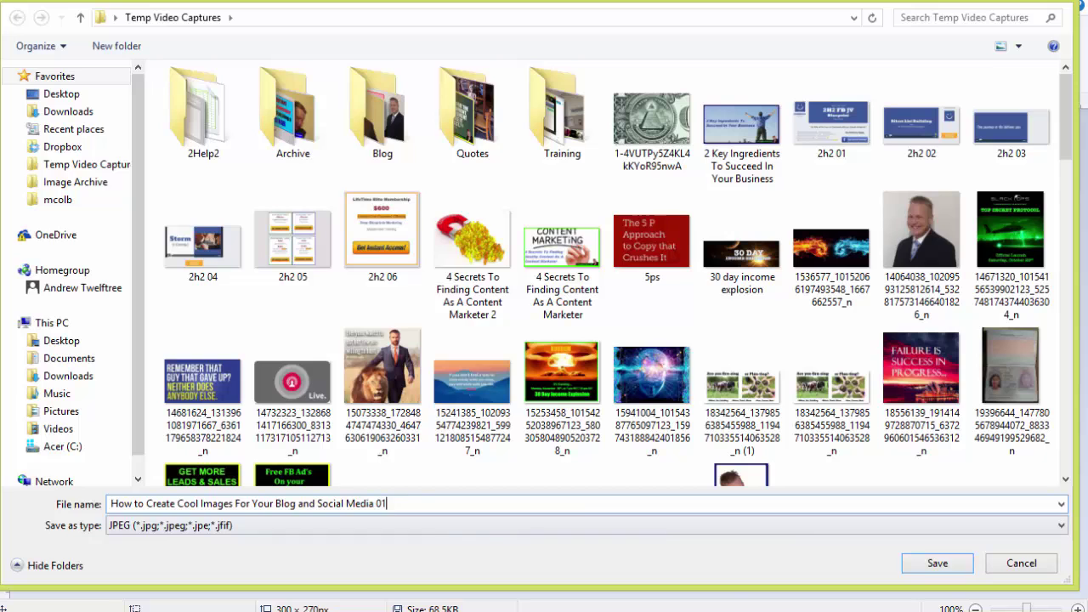
{"action": "left_click", "coordinate": [940, 568]}
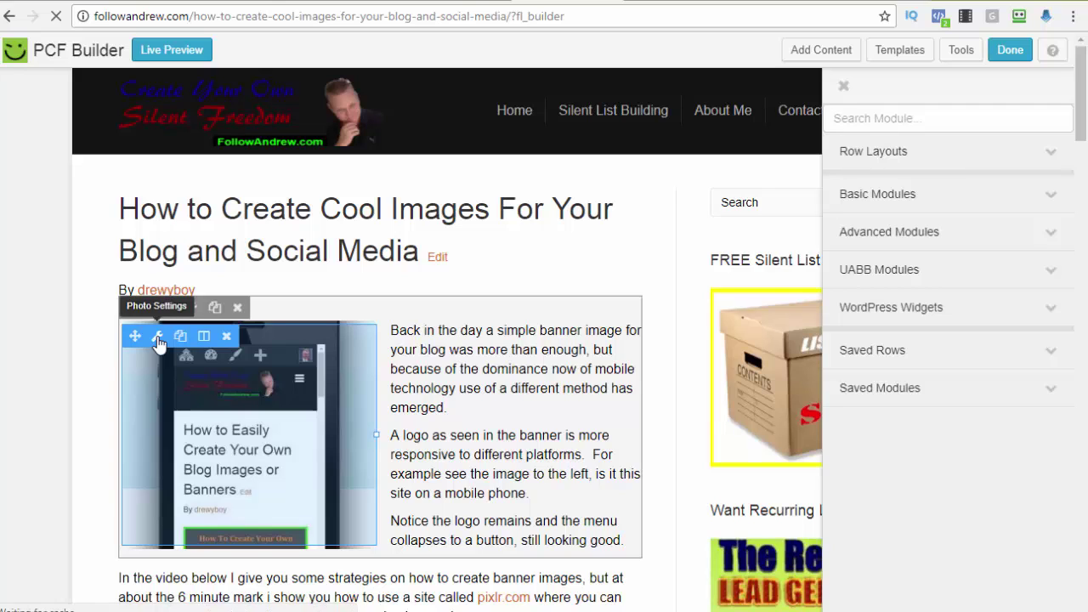
Back in PCF Builder, start replacing the phone photo beside the intro text with a file uploaded from the computer
{"action": "left_click", "coordinate": [158, 338]}
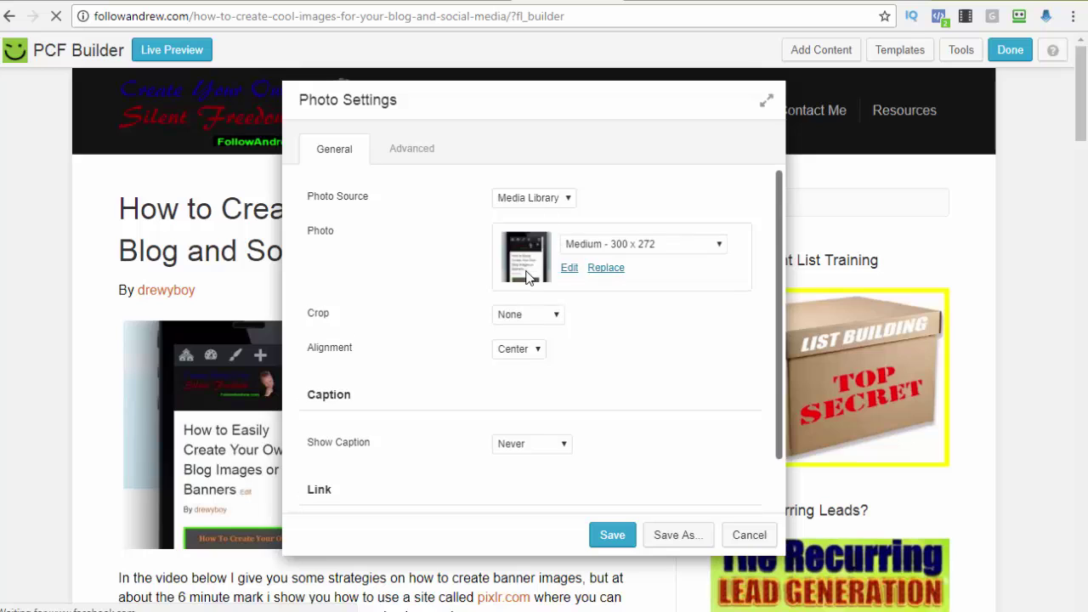
{"action": "left_click", "coordinate": [606, 269]}
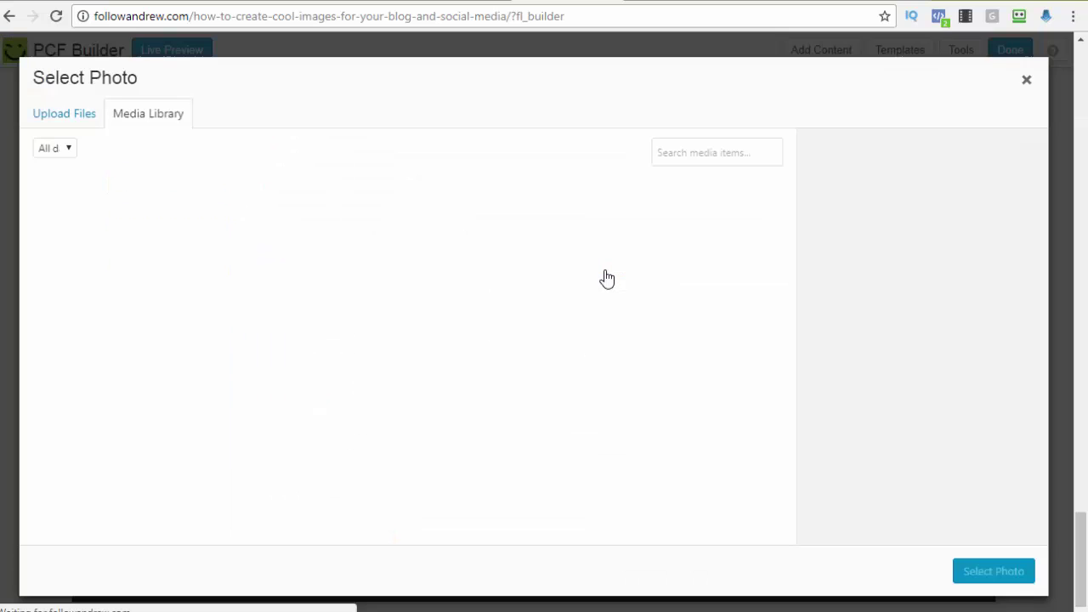
{"action": "left_click", "coordinate": [62, 119]}
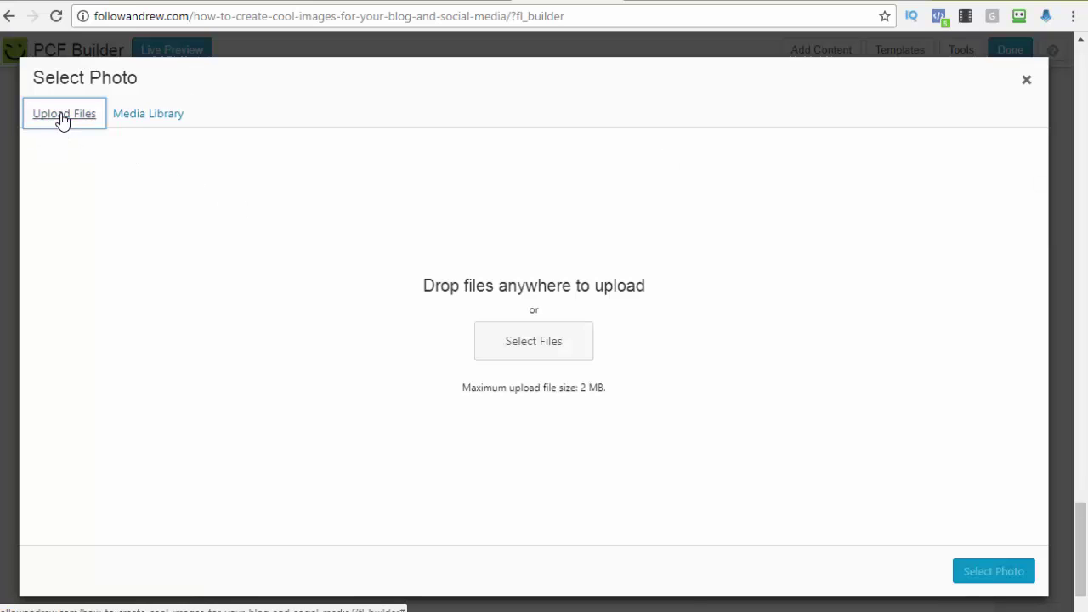
{"action": "left_click", "coordinate": [538, 347]}
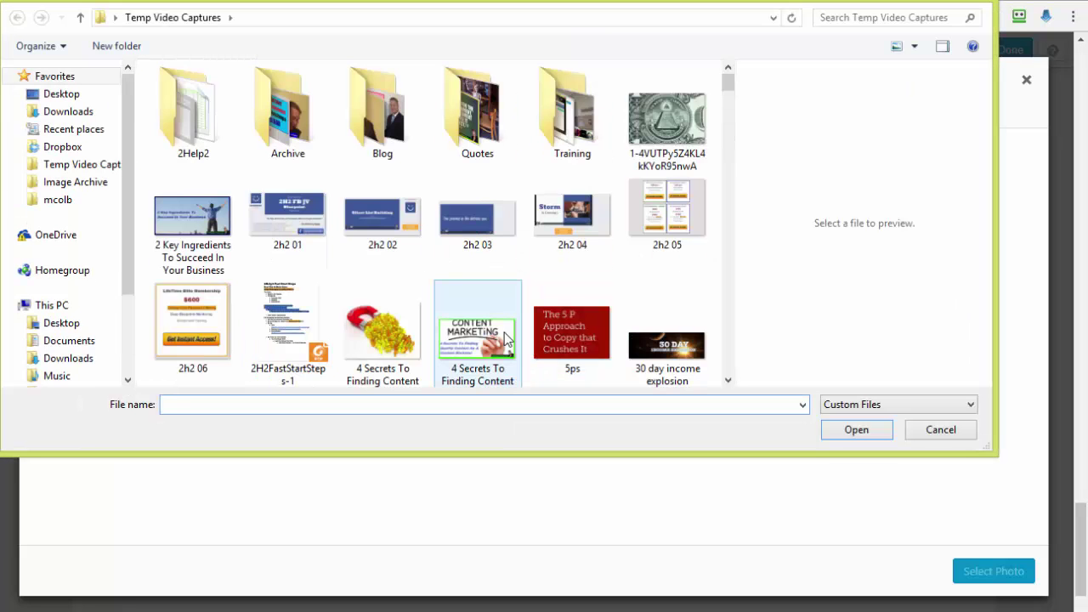
Upload "How to Create Cool Images For Your Blog and Social Media 01" from the Temp Video Captures folder to the media library
{"action": "left_click", "coordinate": [459, 238]}
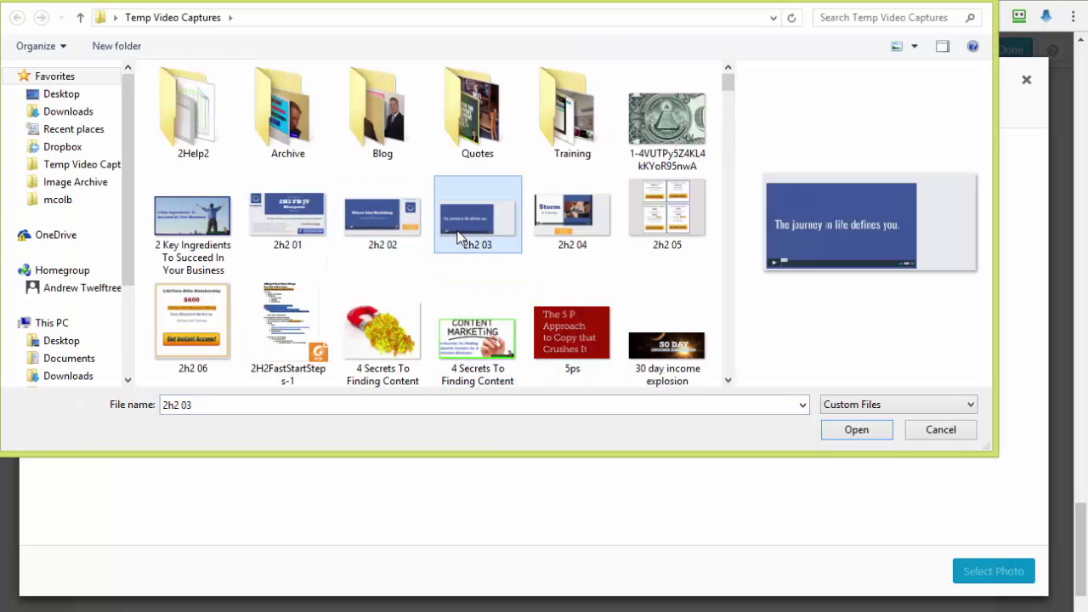
{"action": "key", "text": "h"}
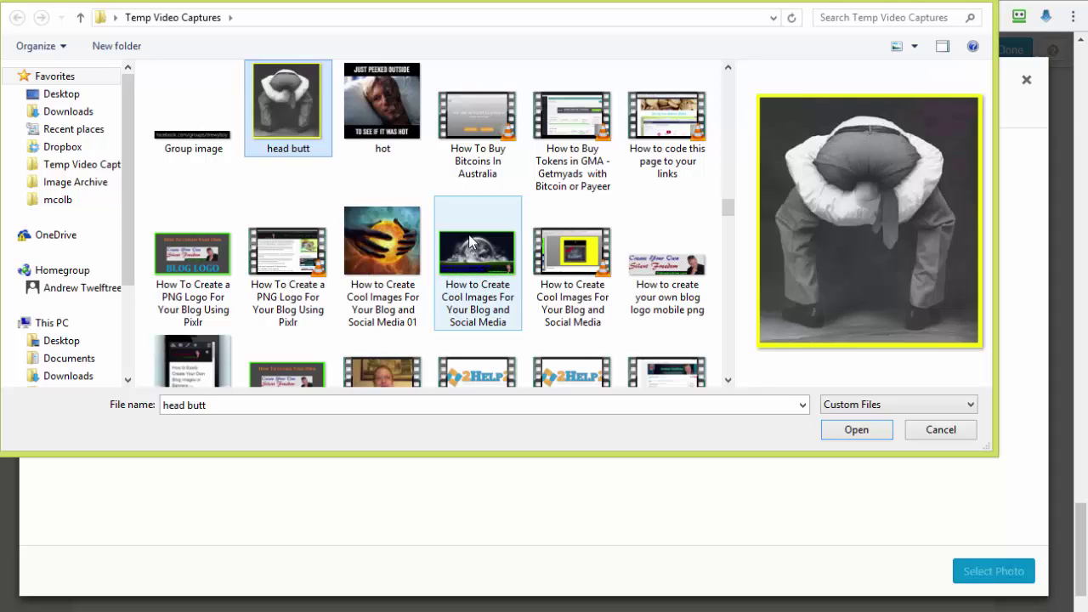
{"action": "scroll", "coordinate": [472, 244], "scroll_direction": "down", "scroll_amount": 1}
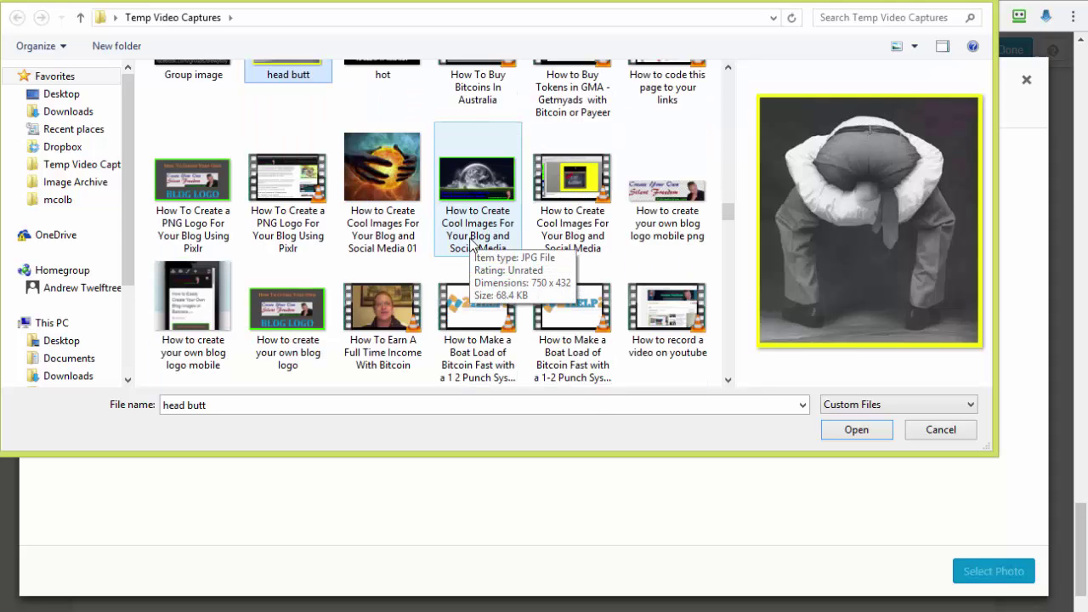
{"action": "scroll", "coordinate": [472, 244], "scroll_direction": "down", "scroll_amount": 1}
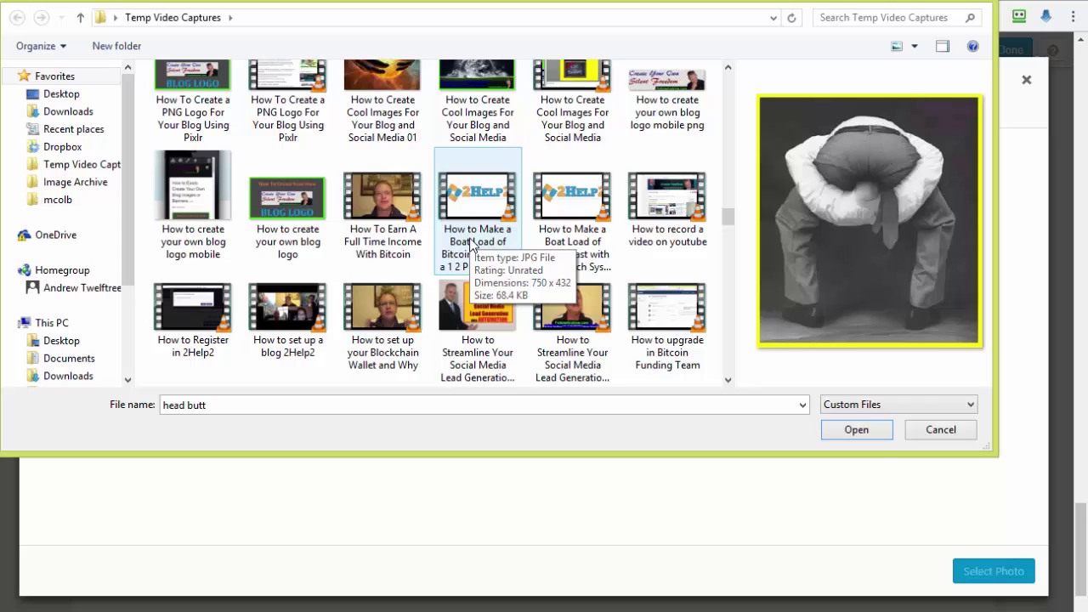
{"action": "scroll", "coordinate": [472, 244], "scroll_direction": "down", "scroll_amount": 5}
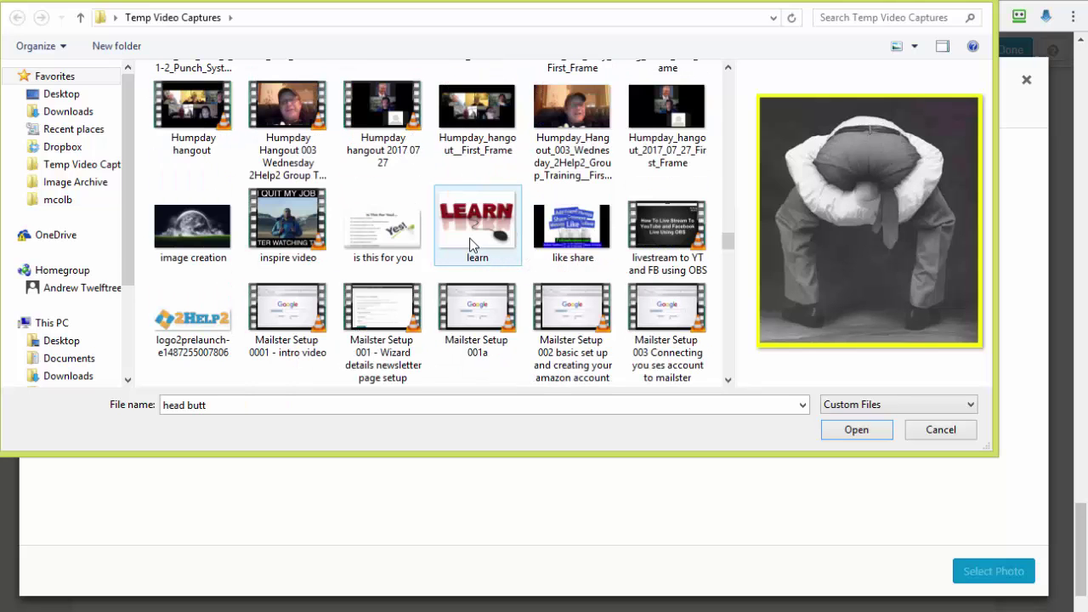
{"action": "scroll", "coordinate": [472, 244], "scroll_direction": "down", "scroll_amount": 2}
{"action": "scroll", "coordinate": [472, 244], "scroll_direction": "up", "scroll_amount": 4}
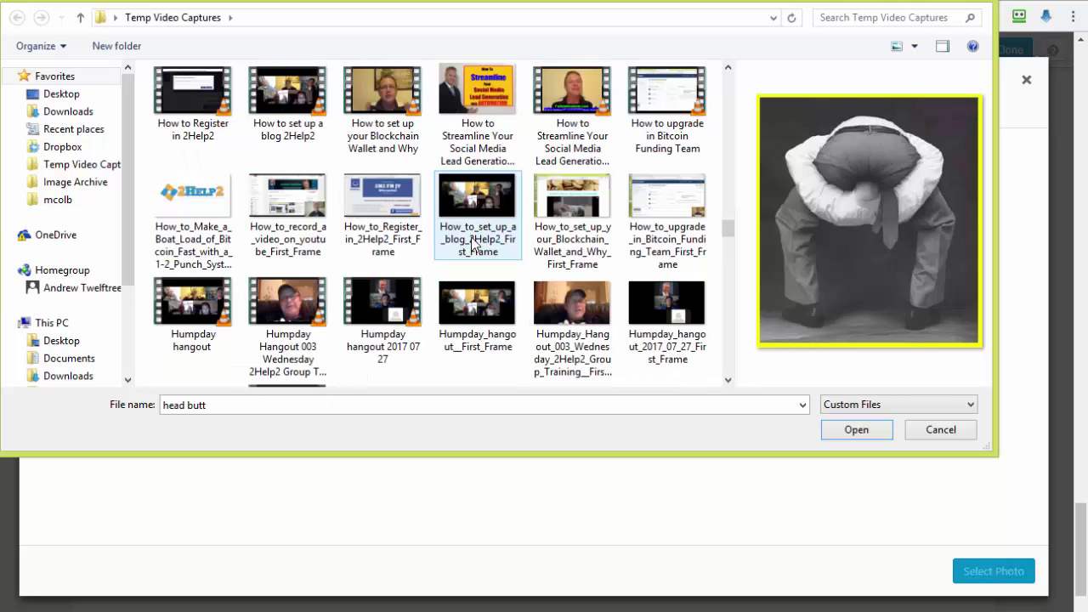
{"action": "scroll", "coordinate": [473, 244], "scroll_direction": "up", "scroll_amount": 2}
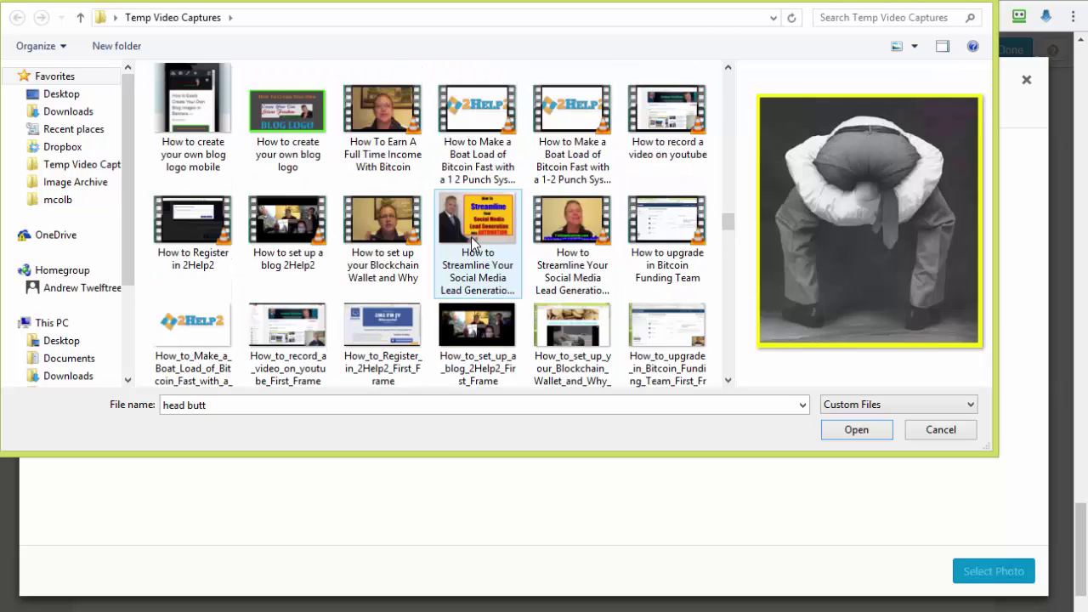
{"action": "scroll", "coordinate": [473, 244], "scroll_direction": "up", "scroll_amount": 1}
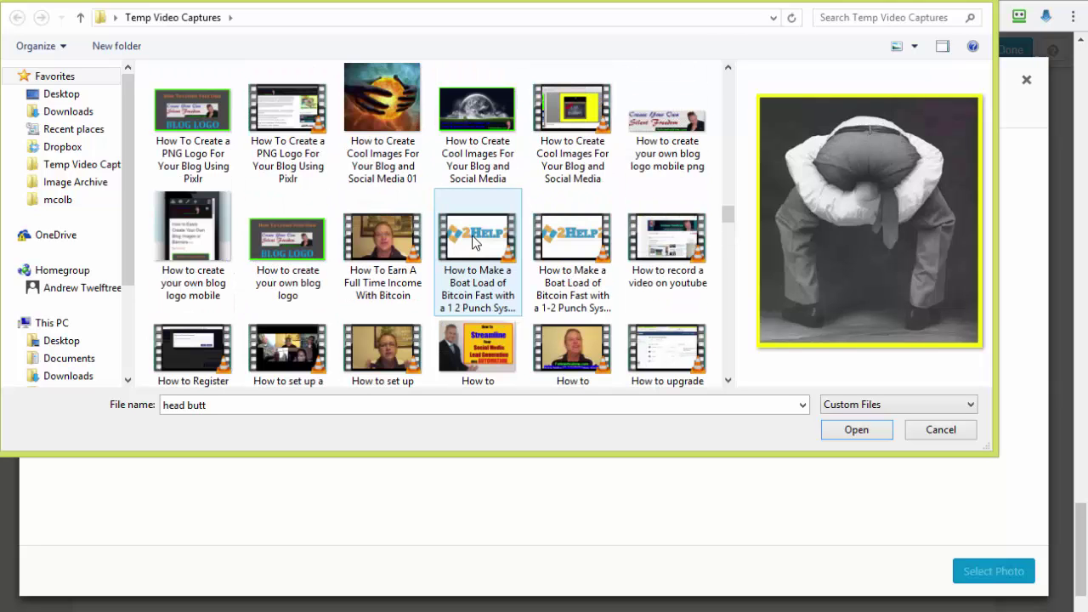
{"action": "left_click", "coordinate": [385, 121]}
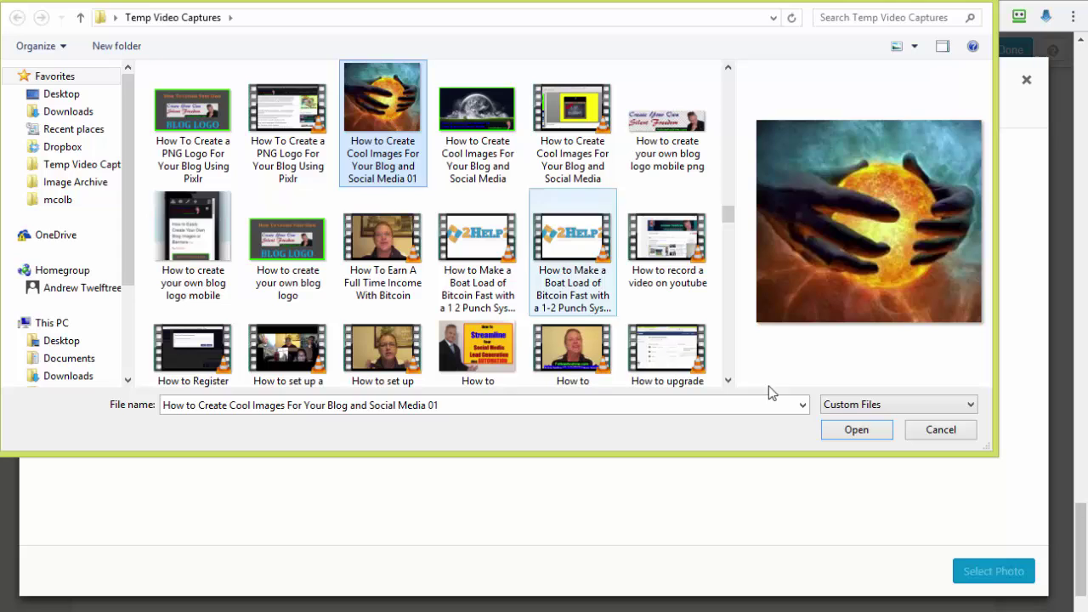
{"action": "left_click", "coordinate": [869, 431]}
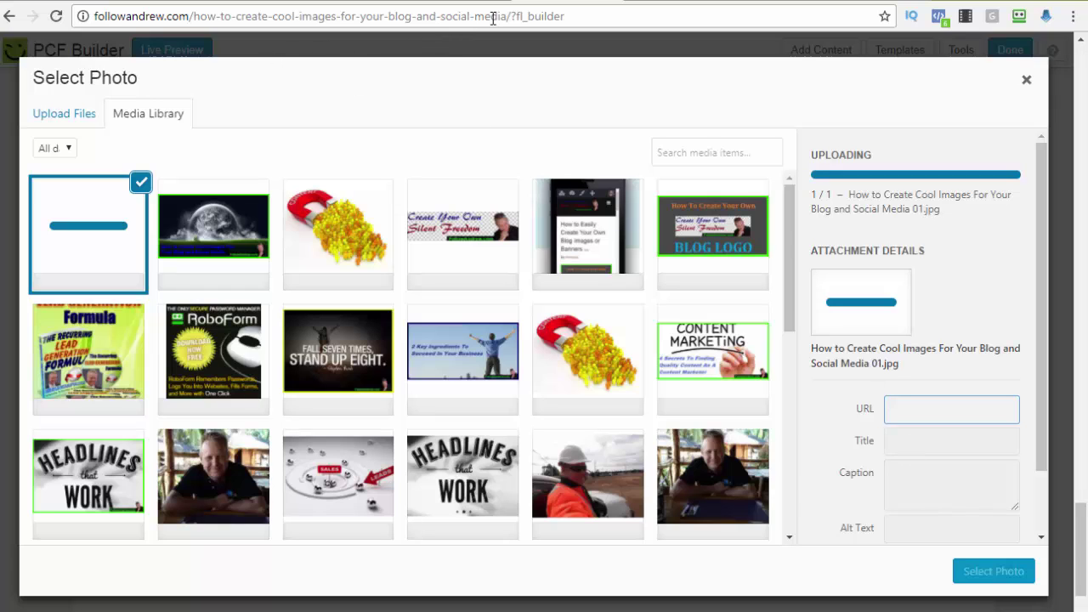
Set the uploaded picture's image link to the post's own URL without the "?fl_builder" ending, and use it as the photo
{"action": "left_click_drag", "start_coordinate": [508, 17], "coordinate": [68, 32]}
{"action": "key", "text": "ctrl+c"}
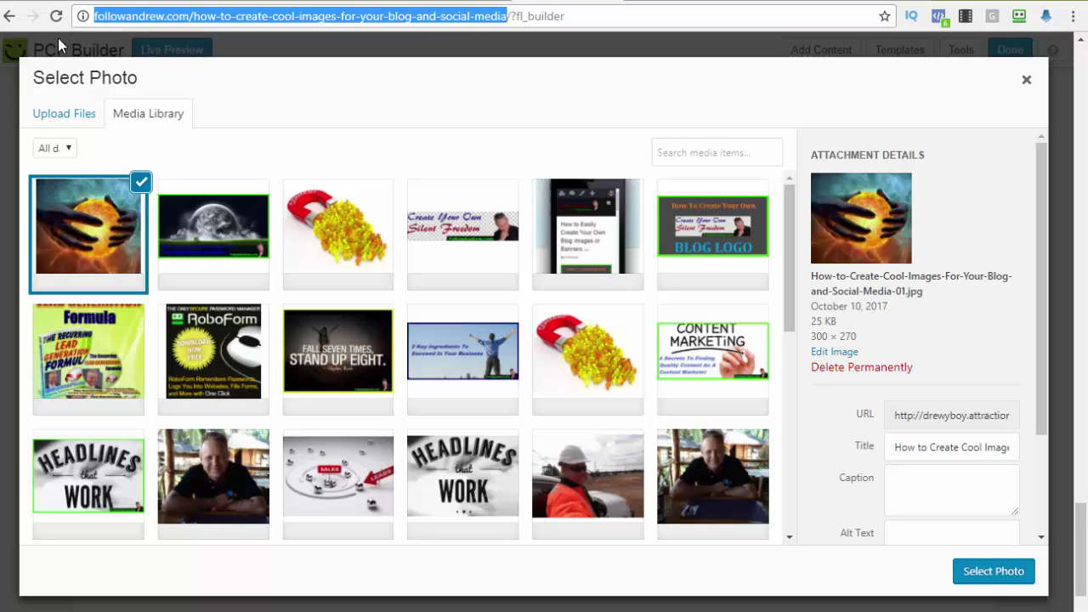
{"action": "scroll", "coordinate": [944, 443], "scroll_direction": "down", "scroll_amount": 3}
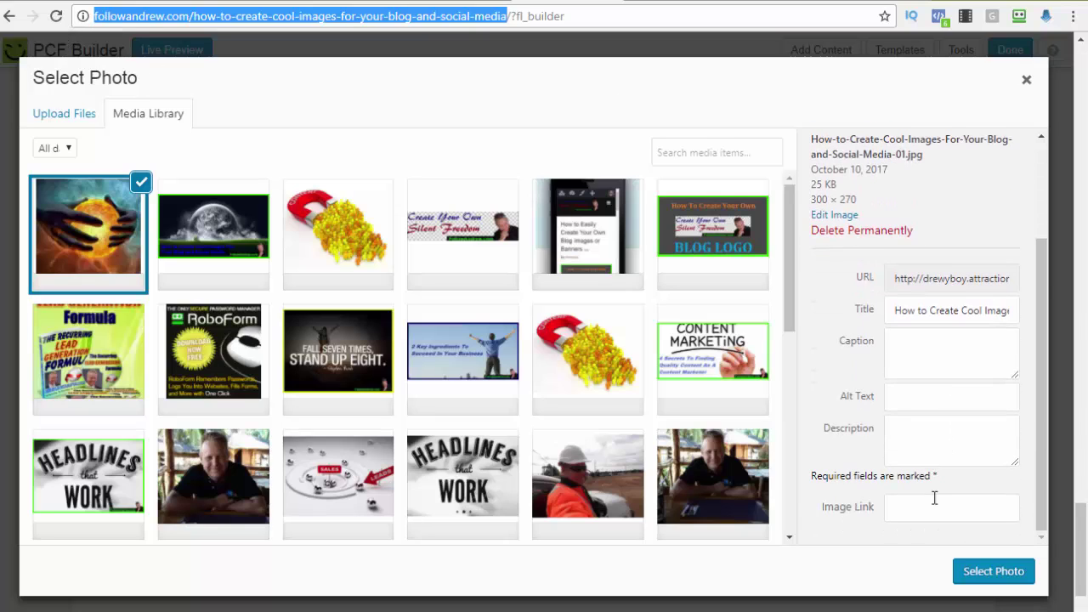
{"action": "left_click", "coordinate": [912, 503]}
{"action": "key", "text": "ctrl+v"}
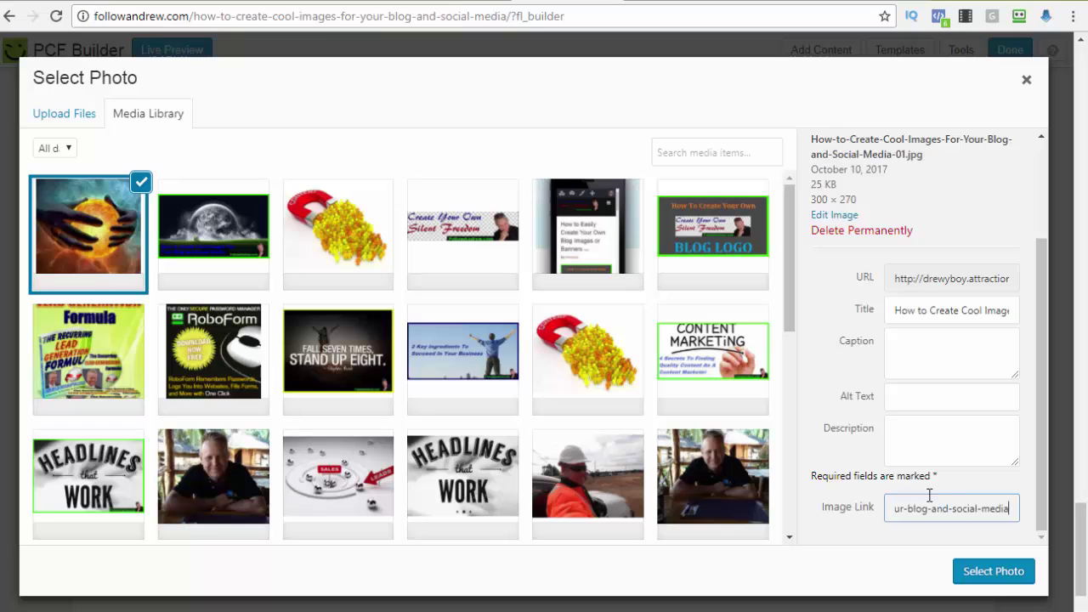
{"action": "left_click", "coordinate": [996, 575]}
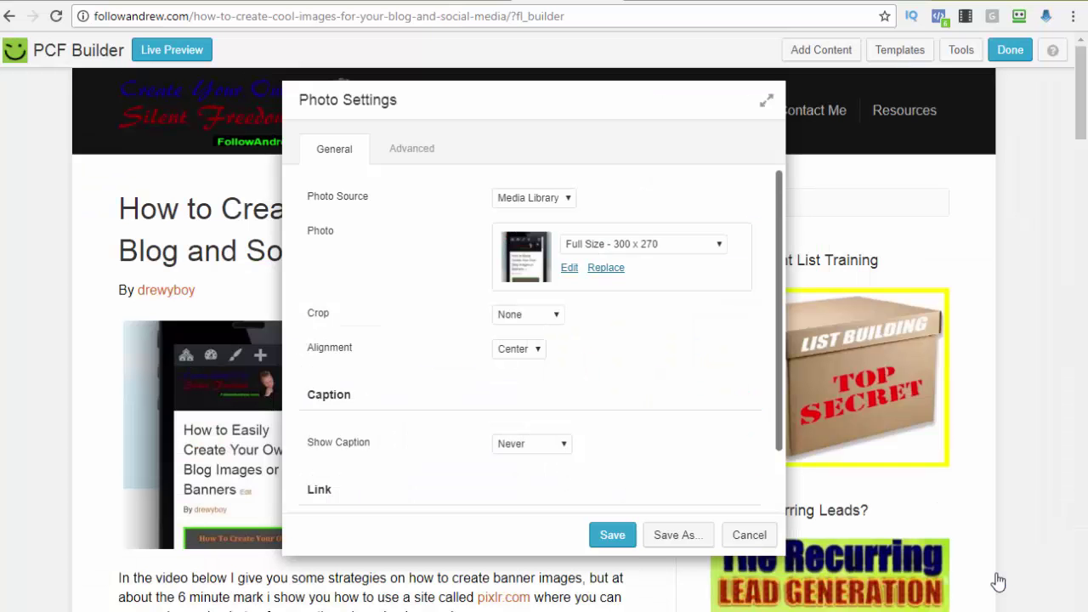
Give the photo a URL link pointing to the post's copied address and save the photo settings
{"action": "scroll", "coordinate": [559, 294], "scroll_direction": "down", "scroll_amount": 3}
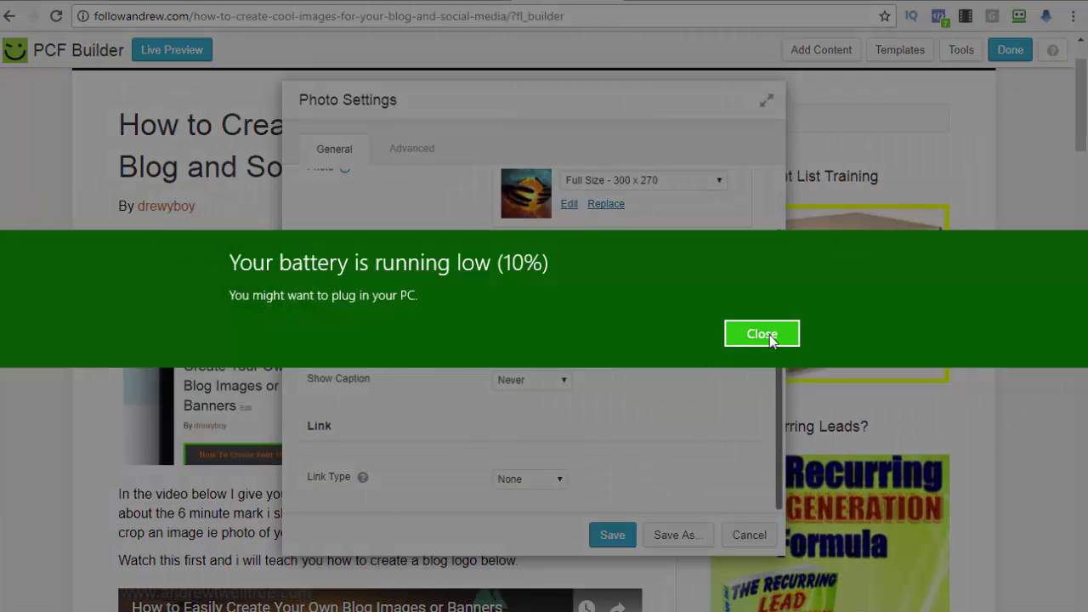
{"action": "left_click", "coordinate": [762, 334]}
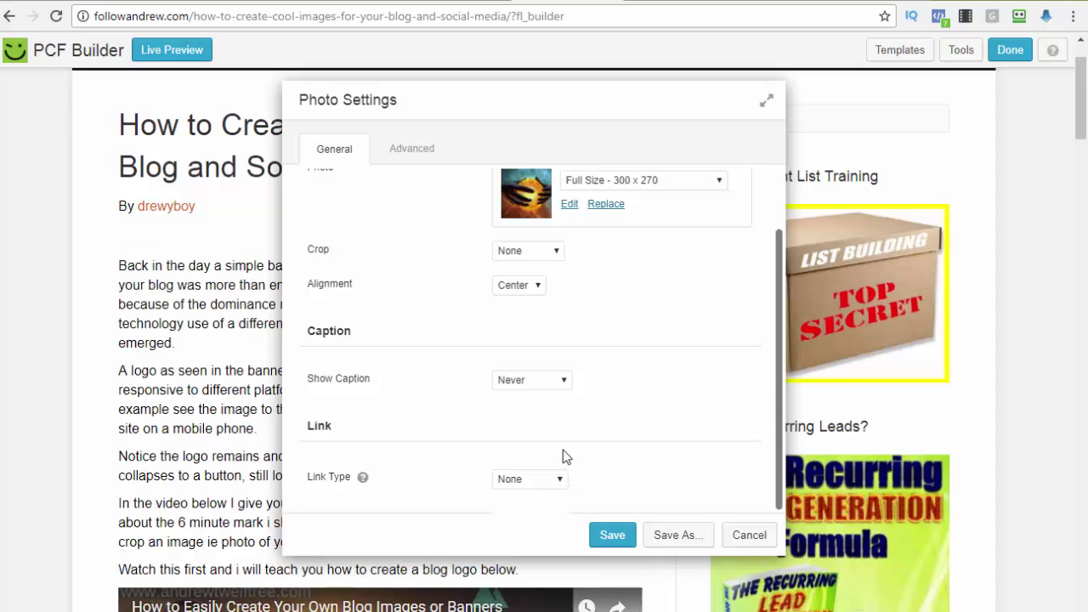
{"action": "left_click", "coordinate": [561, 481]}
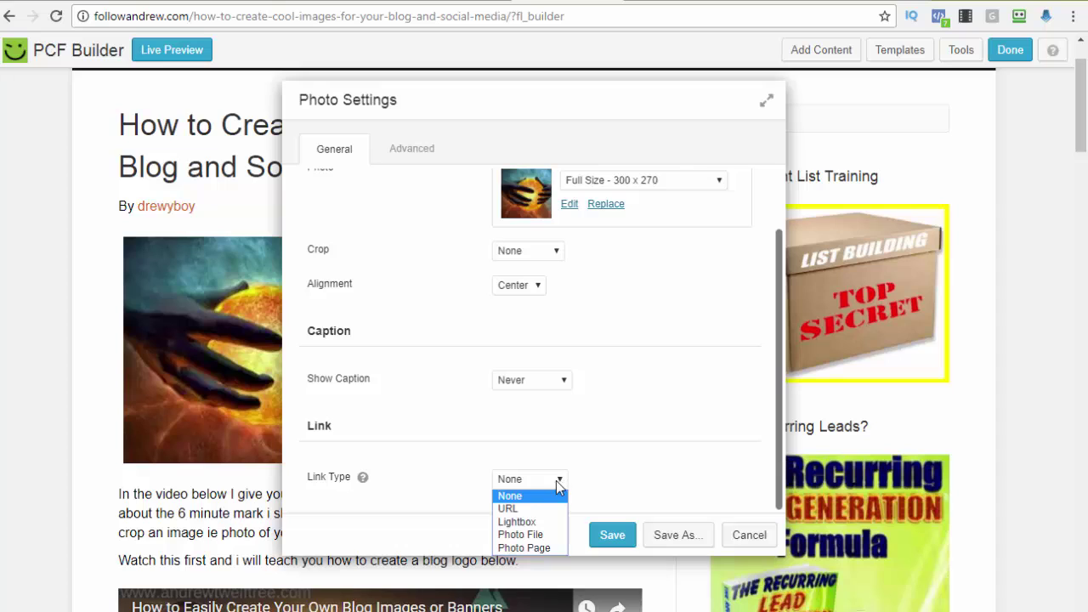
{"action": "left_click", "coordinate": [510, 508]}
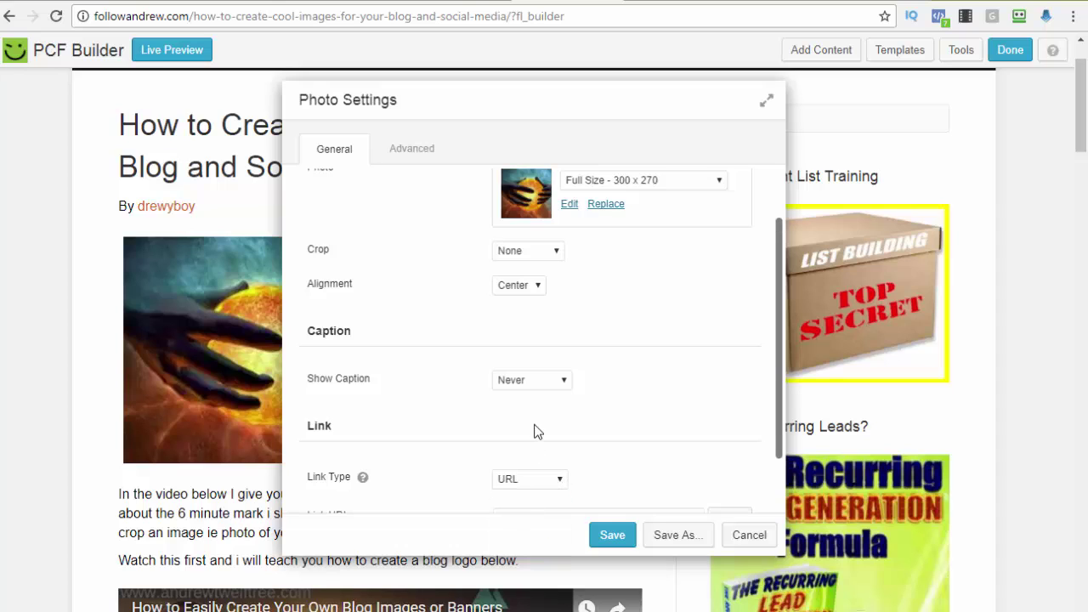
{"action": "scroll", "coordinate": [537, 432], "scroll_direction": "down", "scroll_amount": 1}
{"action": "key", "text": "ctrl+v"}
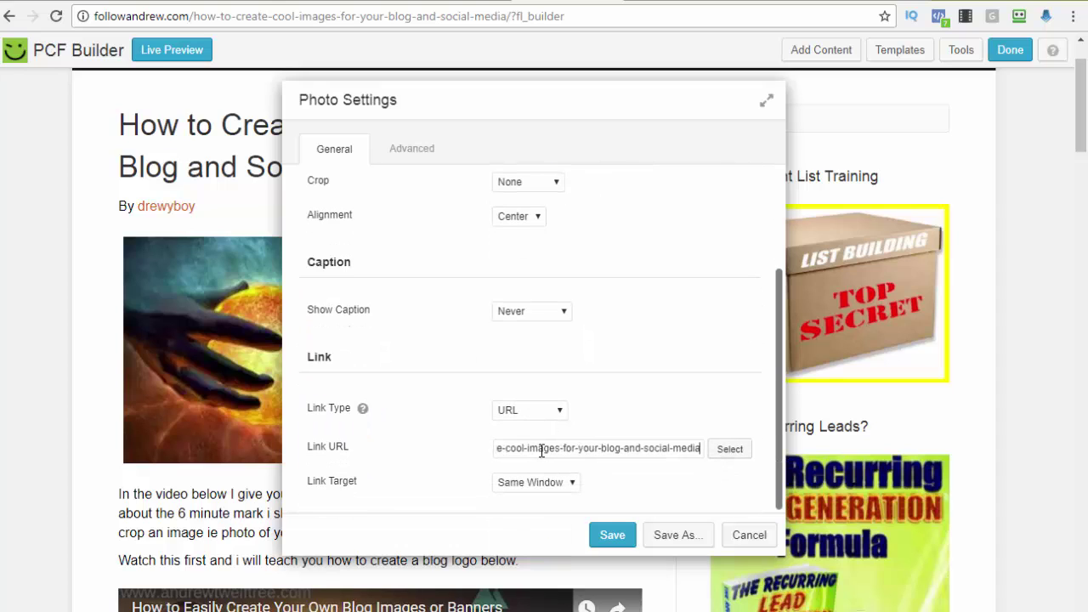
{"action": "left_click", "coordinate": [557, 483]}
{"action": "left_click", "coordinate": [521, 512]}
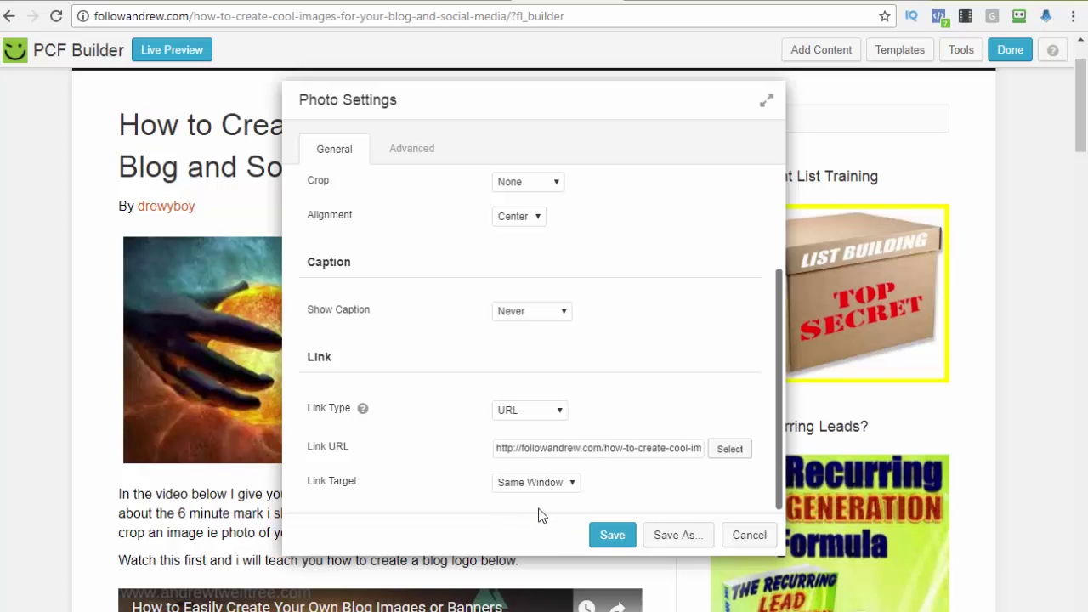
{"action": "left_click", "coordinate": [614, 535]}
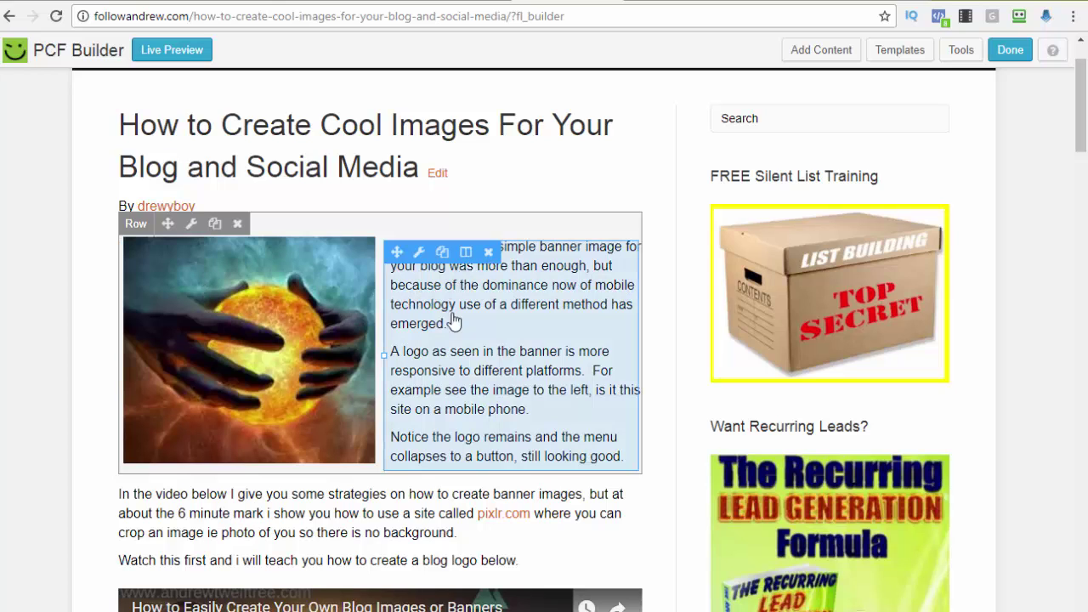
Replace the text beside the photo with "In this day and age you really need to stand out and be noticed in the crowd of internet marketing online."
{"action": "left_click", "coordinate": [420, 254]}
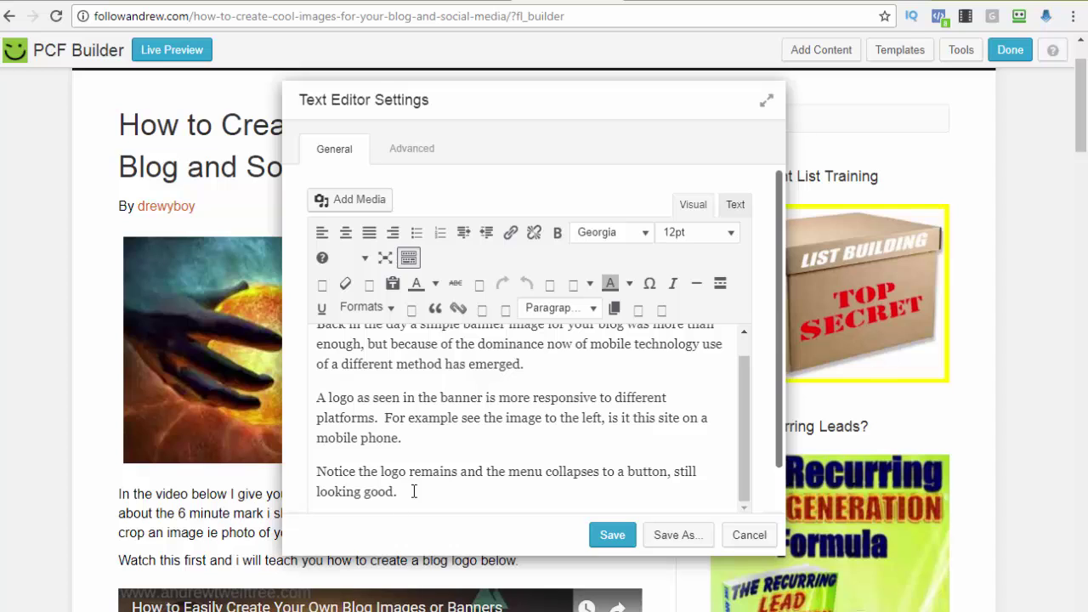
{"action": "left_click_drag", "start_coordinate": [413, 491], "coordinate": [316, 348]}
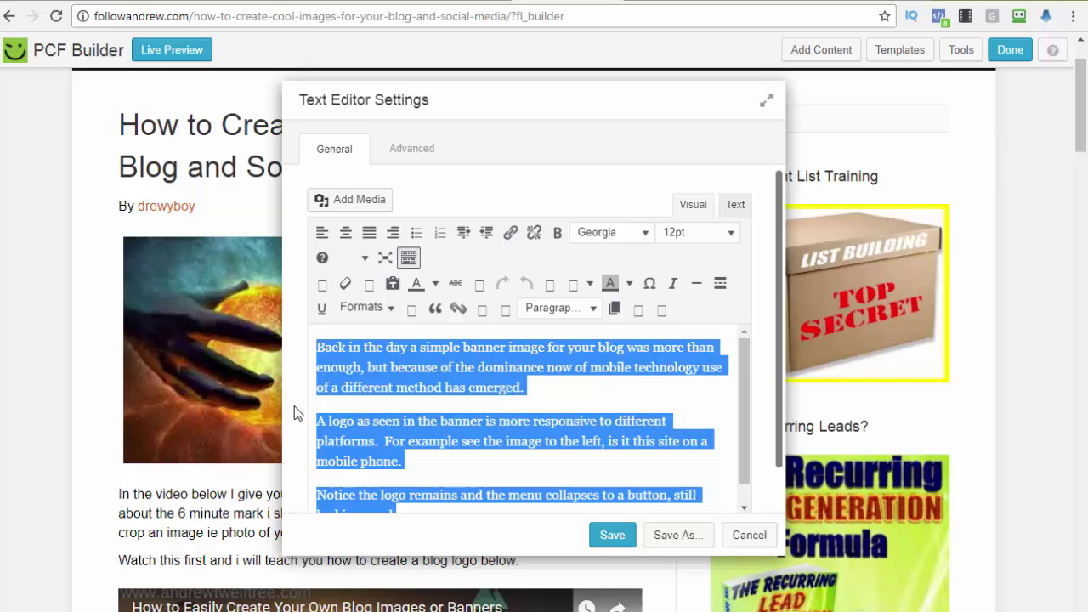
{"action": "type", "text": "In t"}
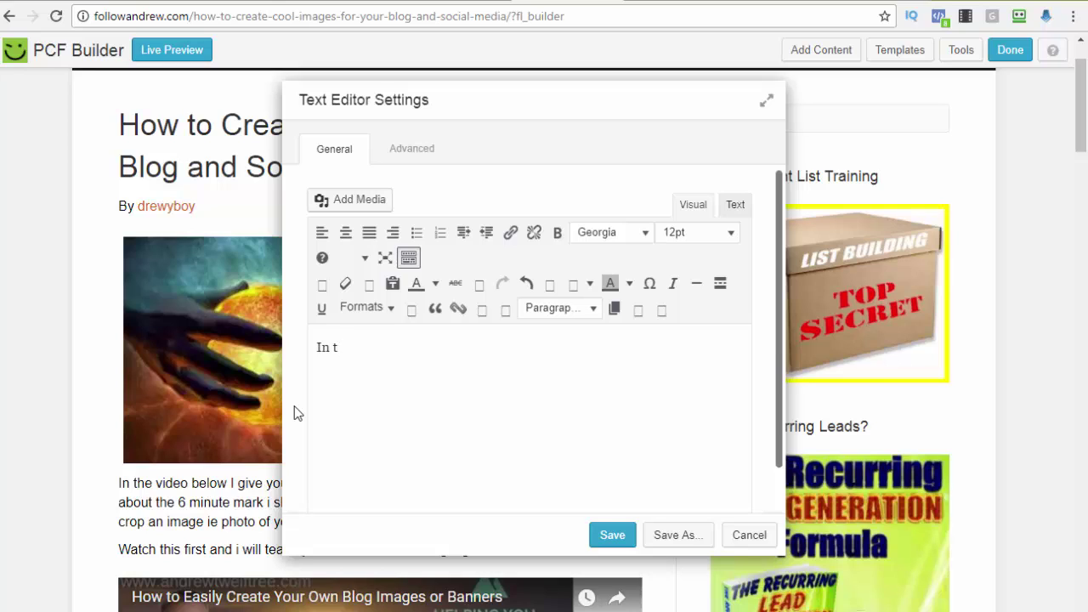
{"action": "type", "text": "his day and age you real"}
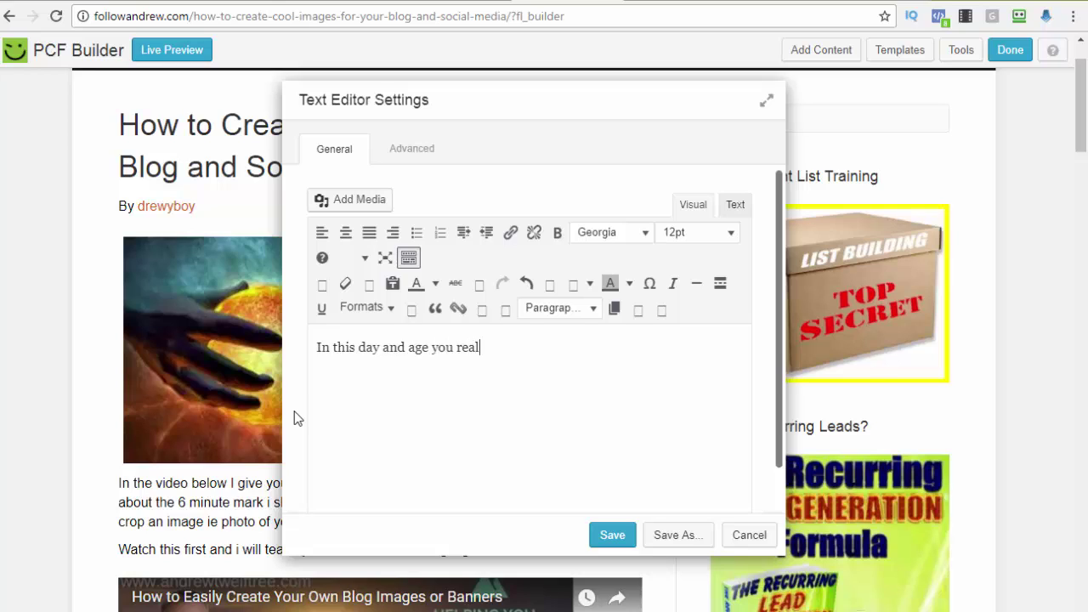
{"action": "type", "text": "ly need to stand out and be ni"}
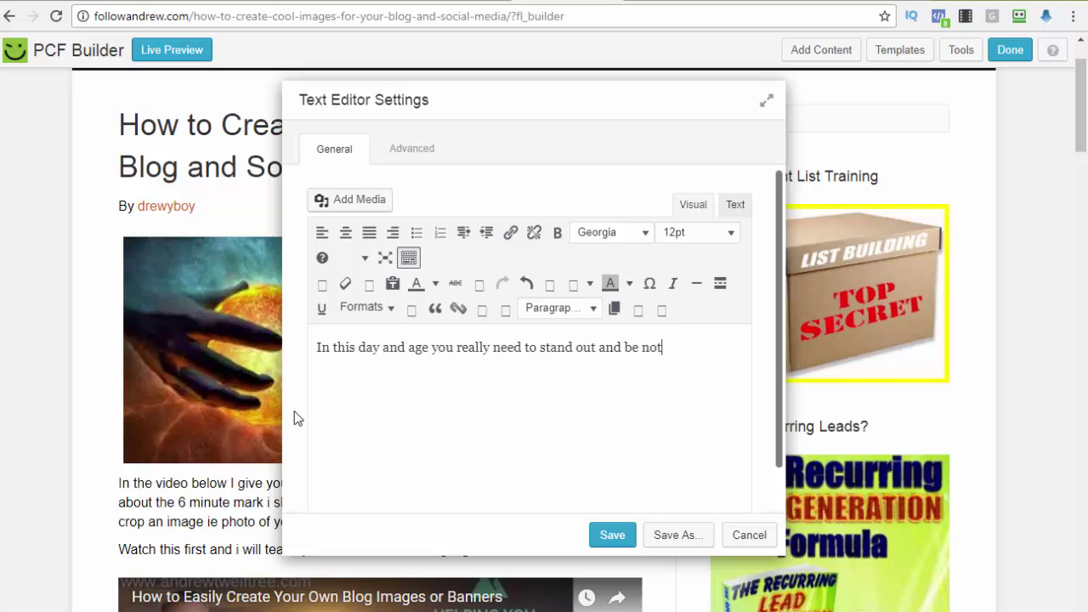
{"action": "type", "text": "ticed in the crowd"}
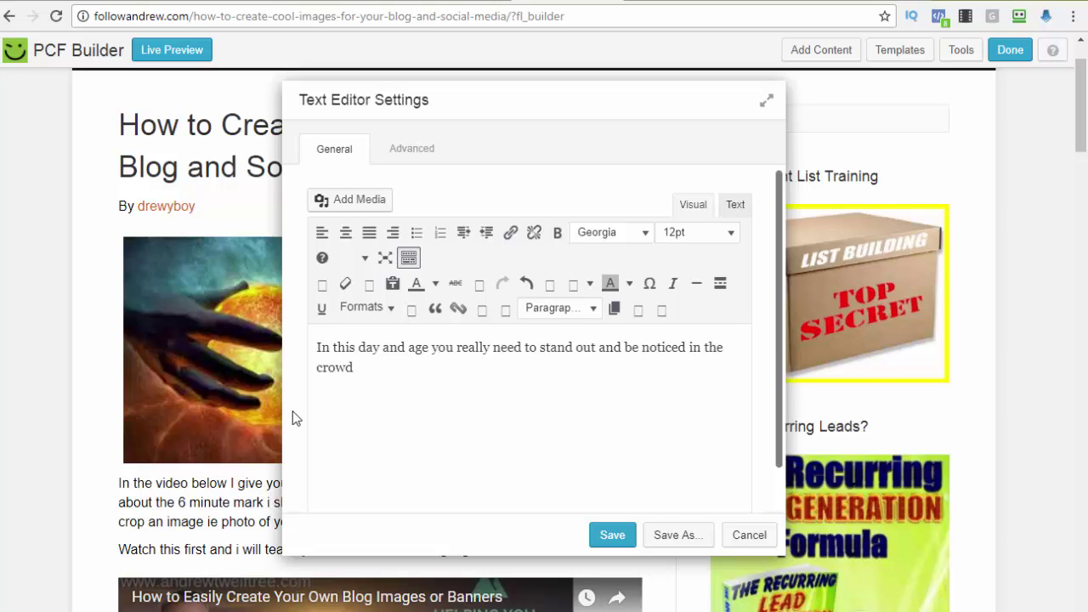
{"action": "type", "text": " of internet mar"}
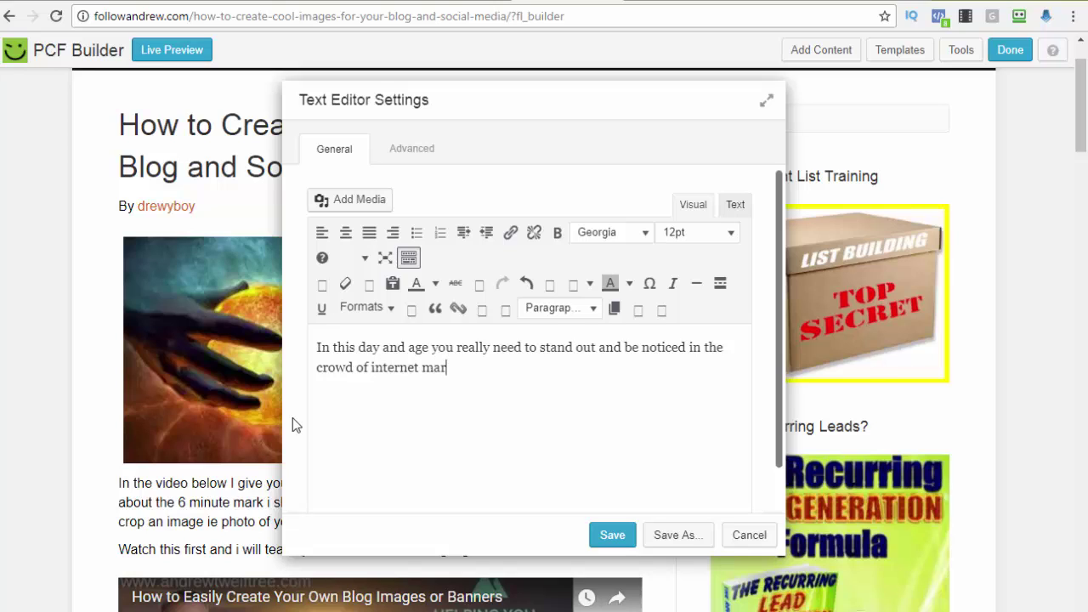
{"action": "type", "text": "keting onlinOne way"}
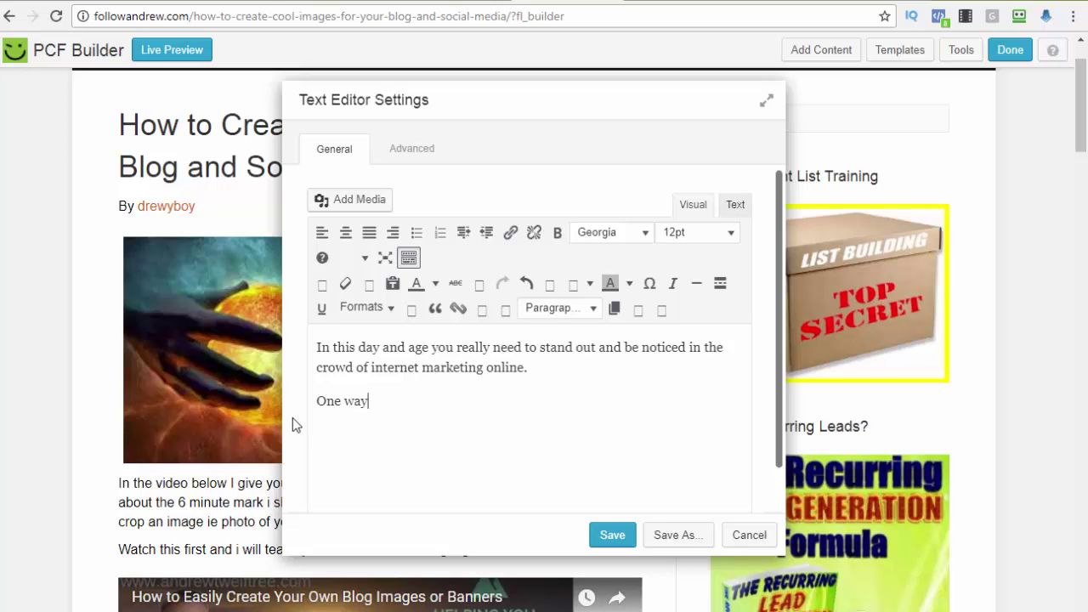
Complete the second paragraph as "One way to do it is to create really cool images that attract the eye and invite the click."
{"action": "type", "text": " to do it is to crea"}
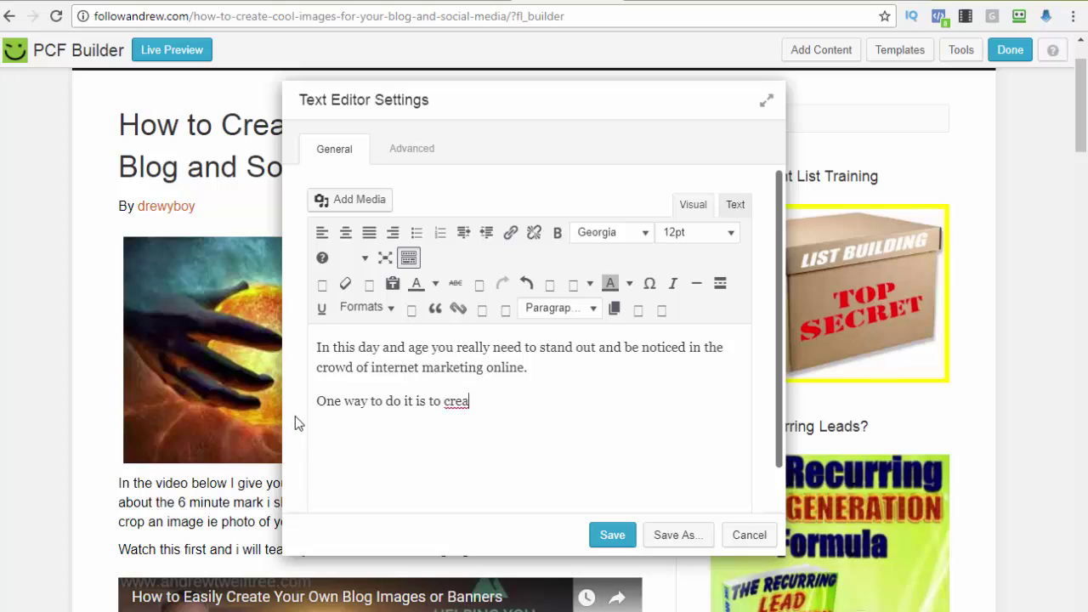
{"action": "type", "text": "te really cool "}
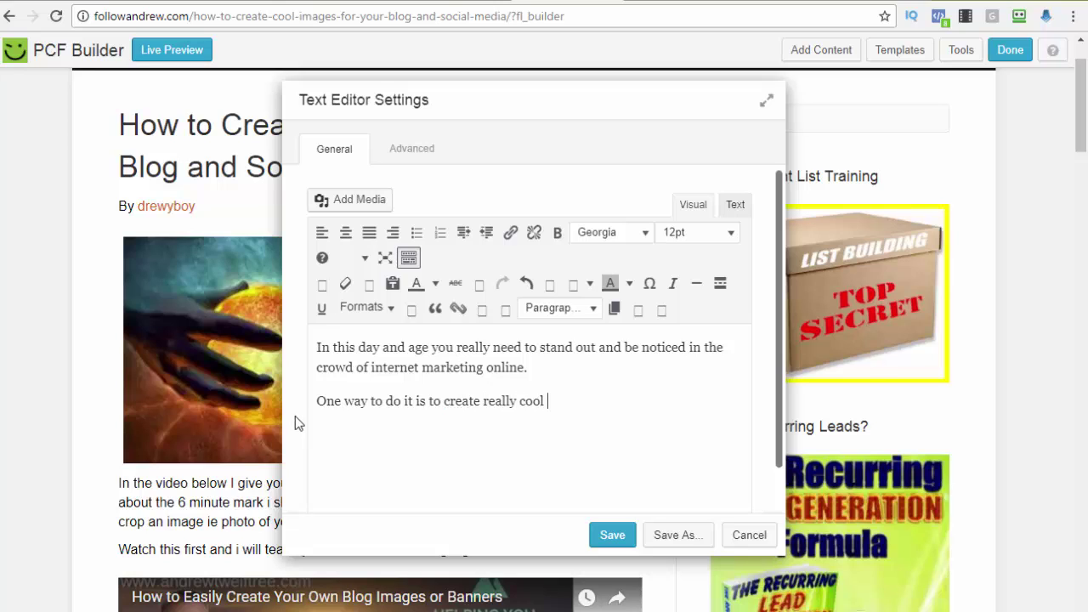
{"action": "type", "text": "images that att"}
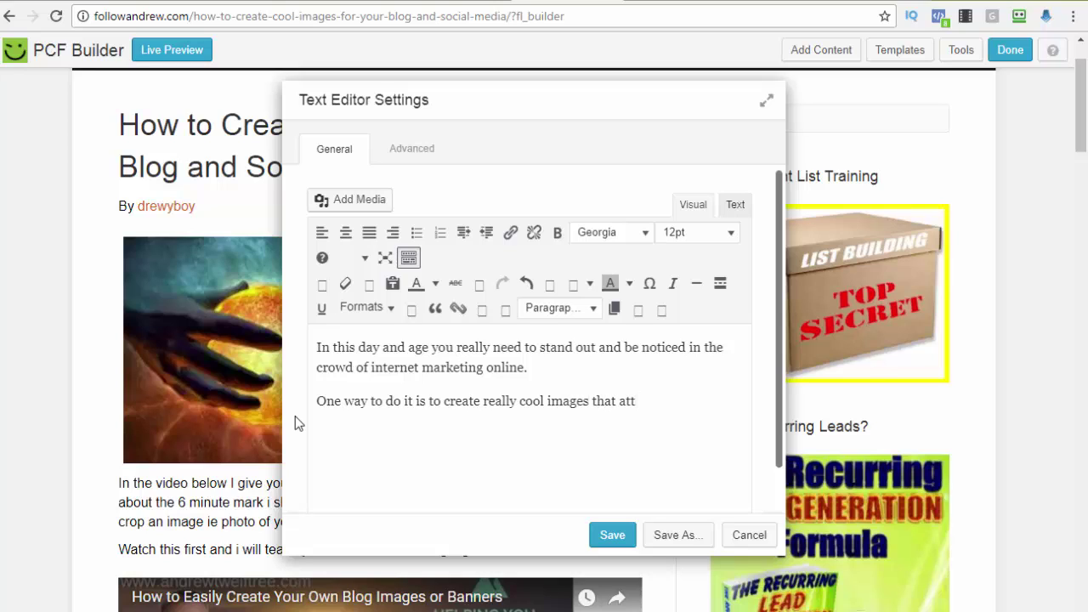
{"action": "type", "text": "ract the eye and inv"}
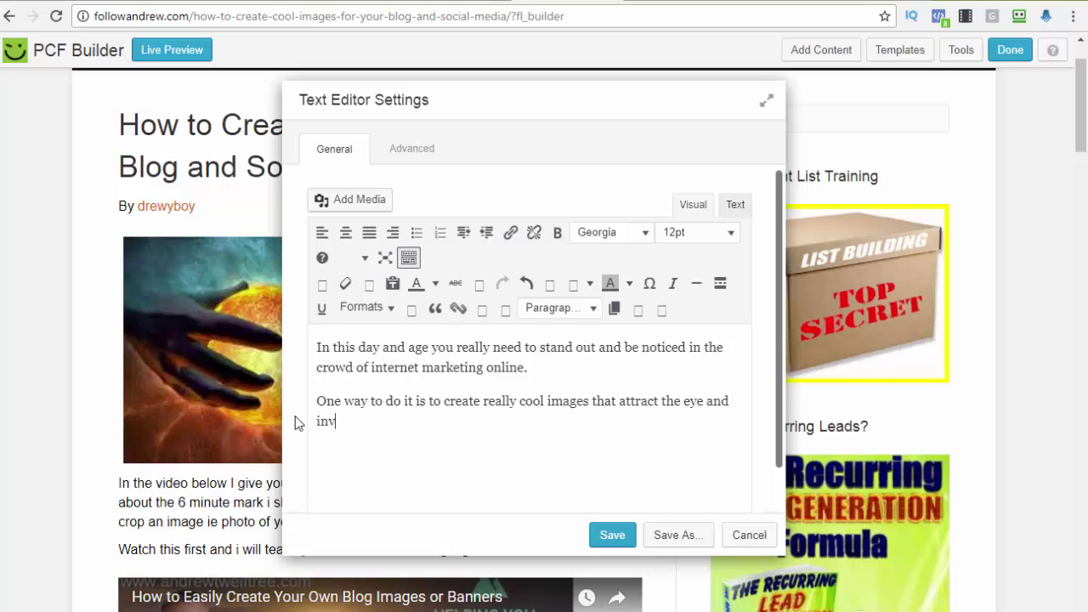
{"action": "type", "text": "ite the click."}
Move the text settings window off the post and start a third paragraph: "In today's training I am going to teach you how to do this"
{"action": "left_click_drag", "start_coordinate": [364, 97], "coordinate": [735, 91]}
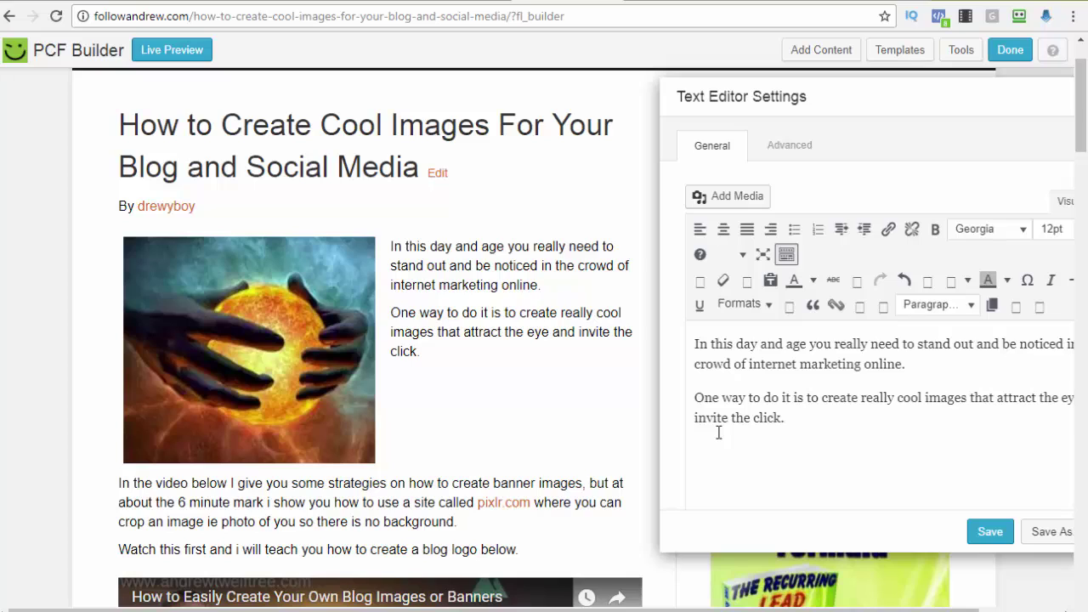
{"action": "type", "text": "In todays training"}
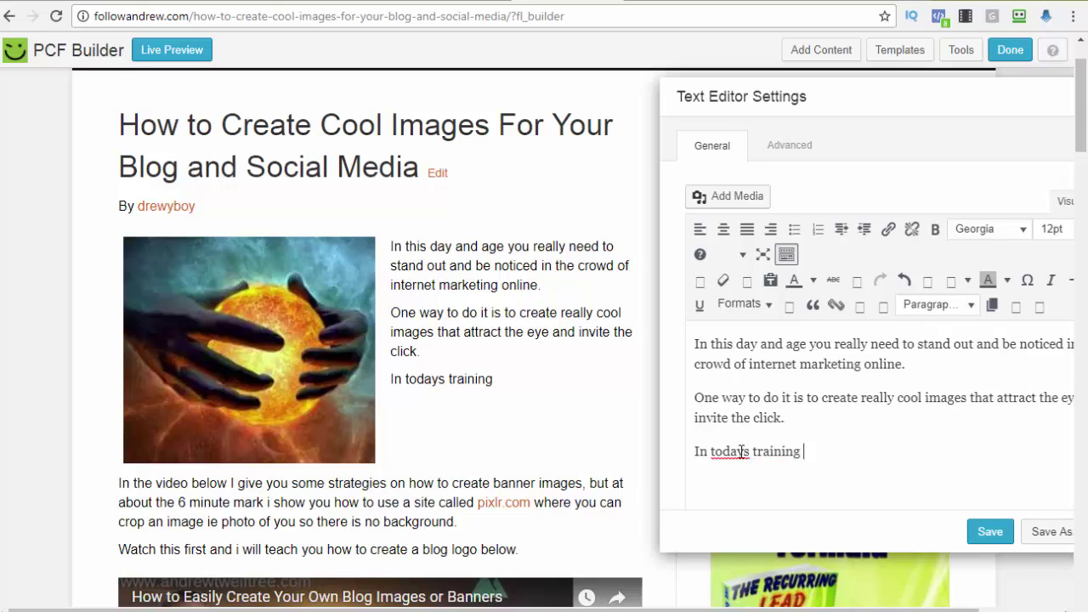
{"action": "left_click_drag", "start_coordinate": [737, 453], "coordinate": [745, 459]}
{"action": "left_click", "coordinate": [742, 458]}
{"action": "type", "text": "'s training "}
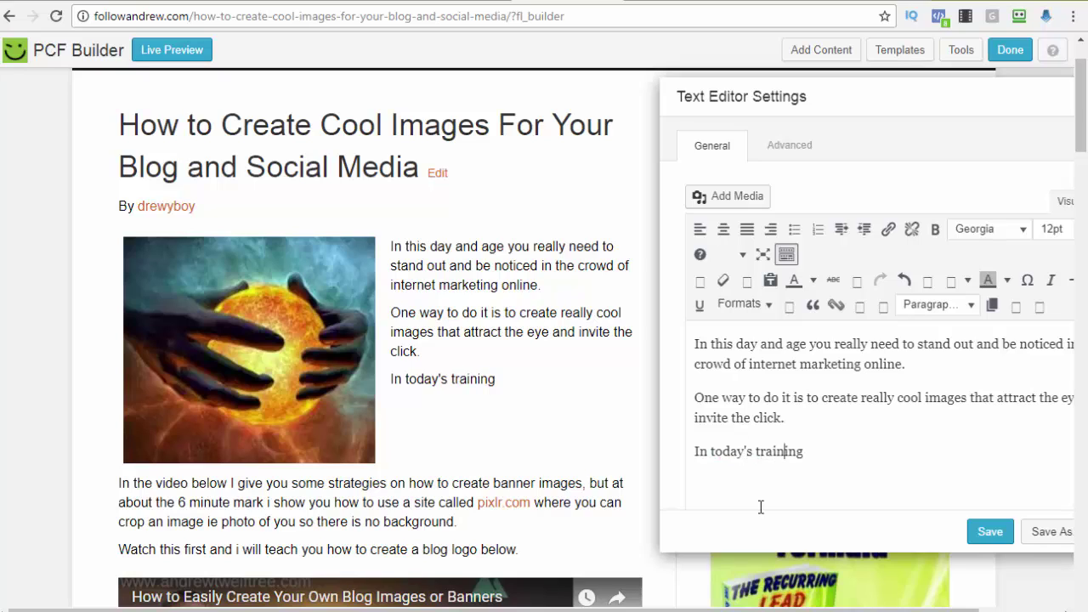
{"action": "type", "text": "I am going t"}
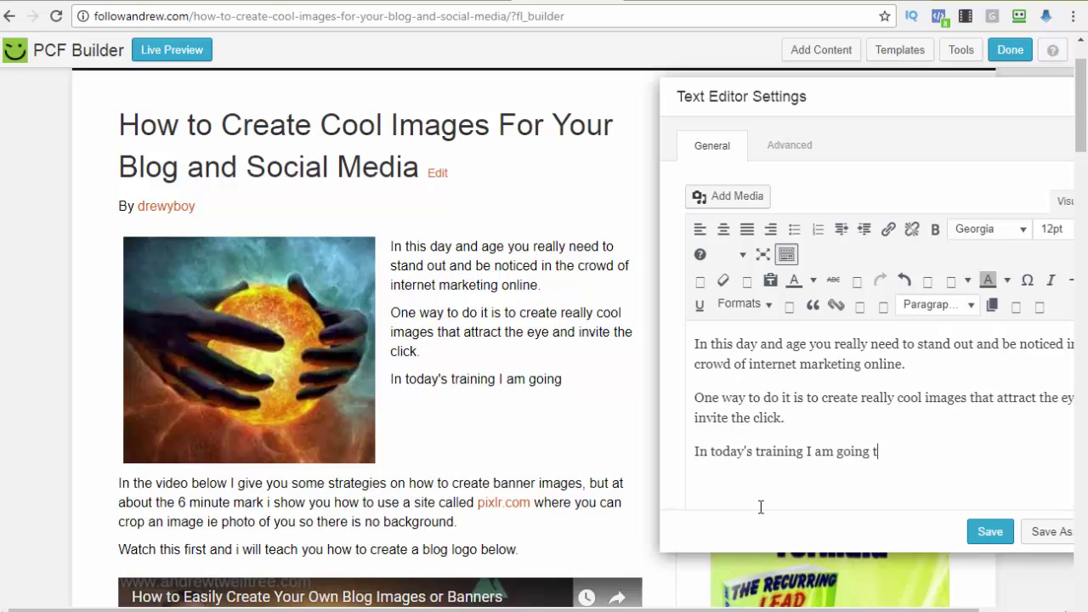
{"action": "type", "text": "o teach you "}
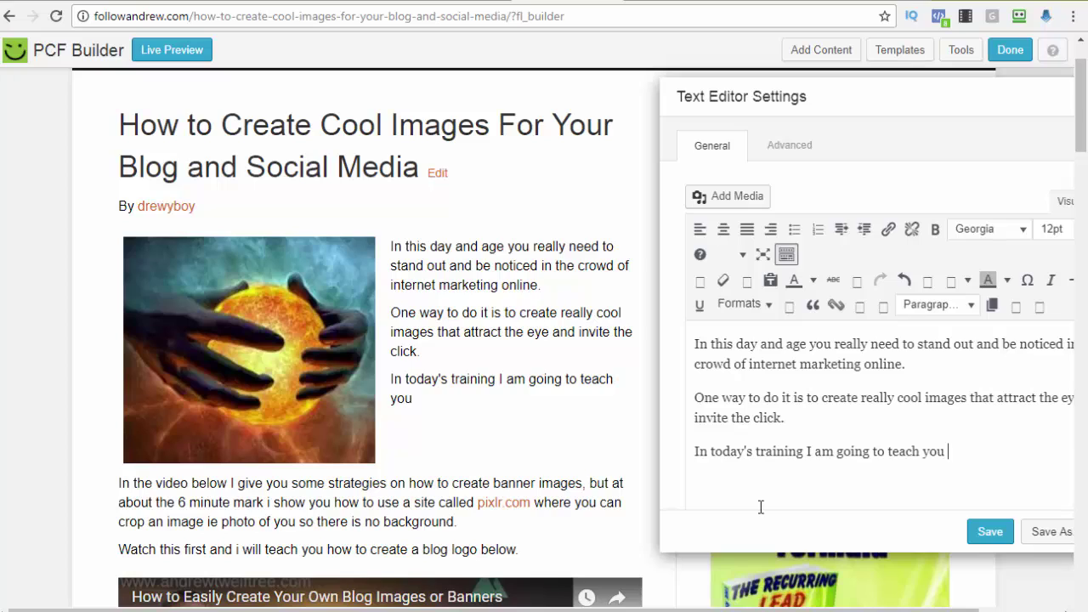
{"action": "type", "text": "how to do"}
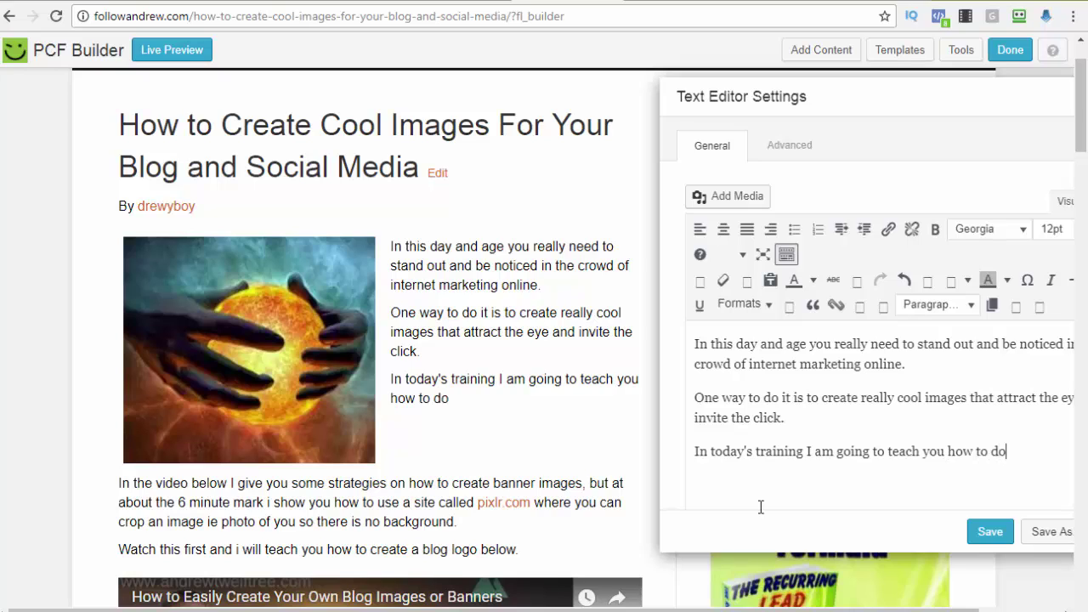
{"action": "type", "text": " this us"}
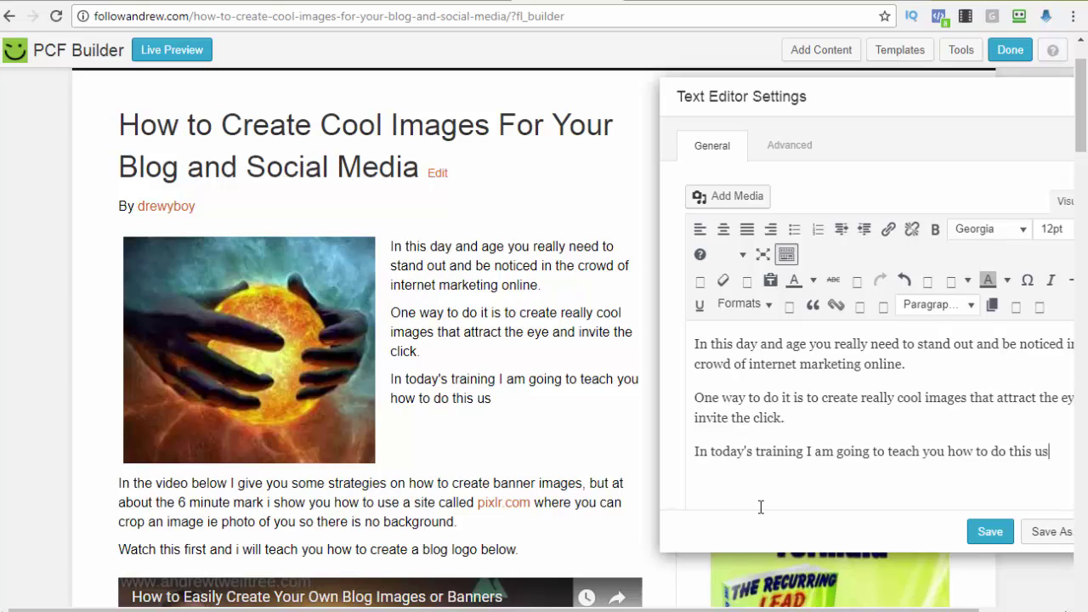
Finish the third paragraph with "using simple free tools that everybody has already got on their computer."
{"action": "type", "text": "in"}
{"action": "type", "text": "g "}
{"action": "type", "text": "simpl"}
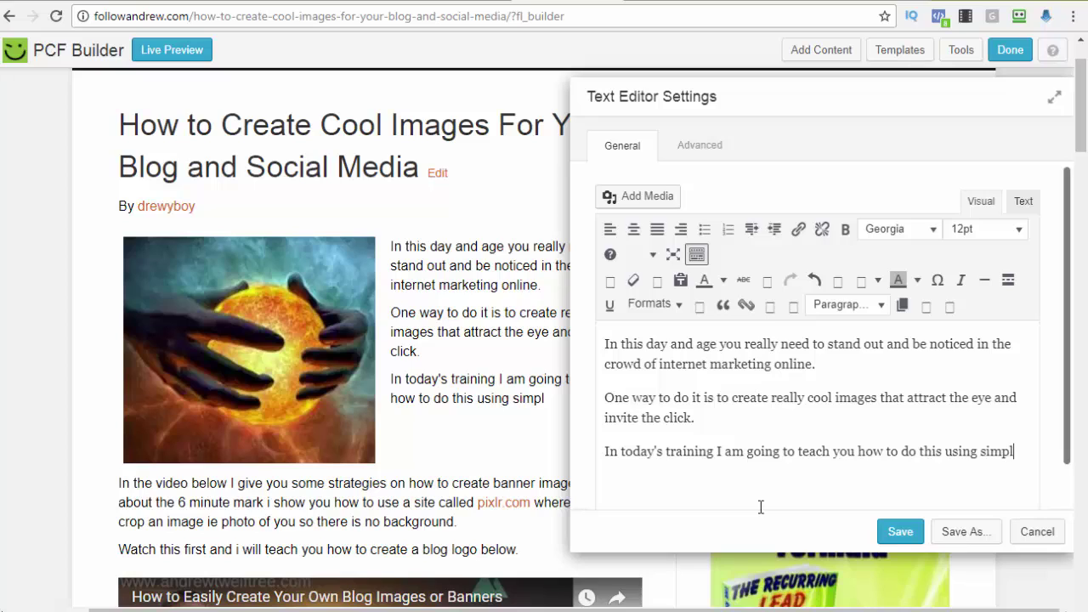
{"action": "type", "text": "e free tools that"}
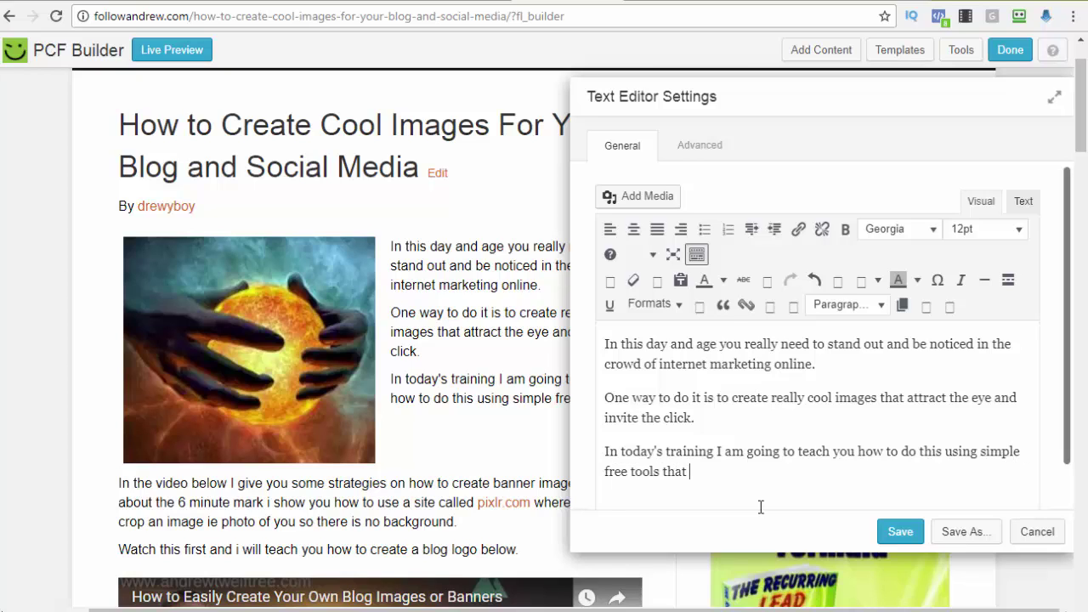
{"action": "type", "text": " everybody h"}
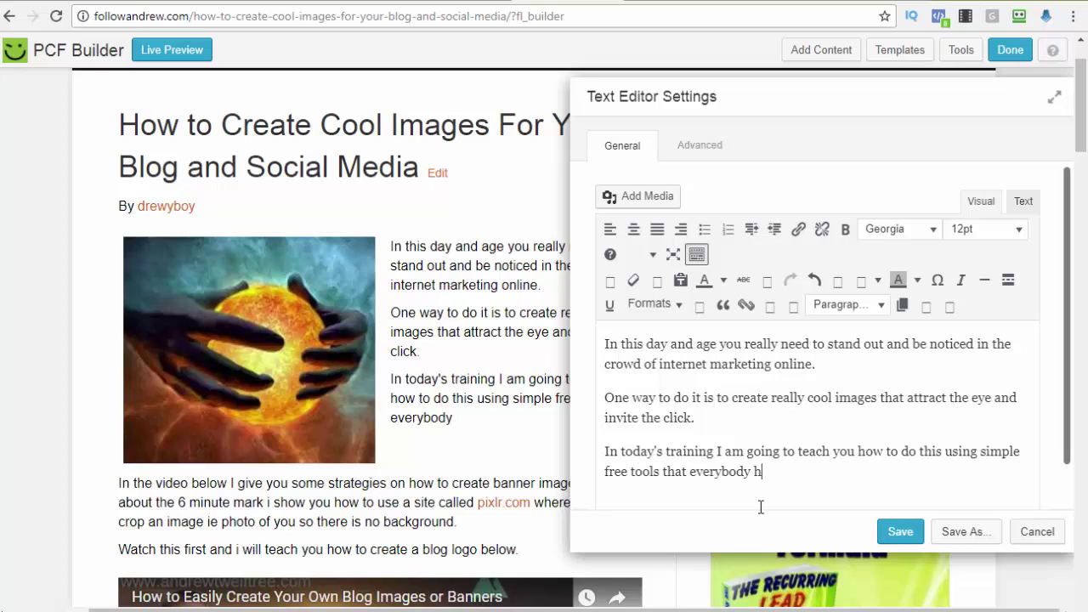
{"action": "type", "text": "as already got "}
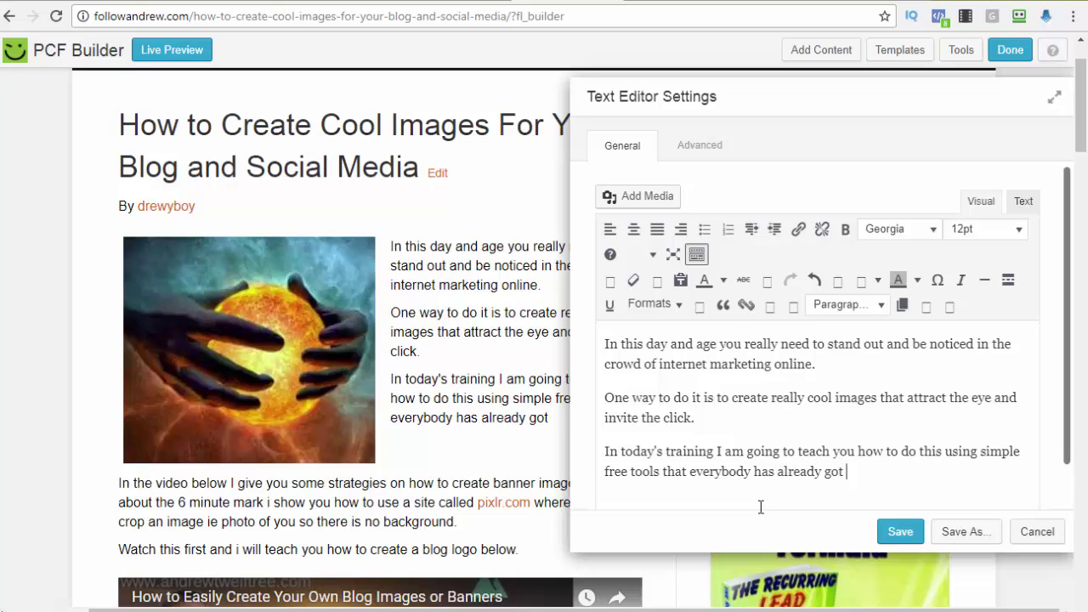
{"action": "type", "text": "on their computer."}
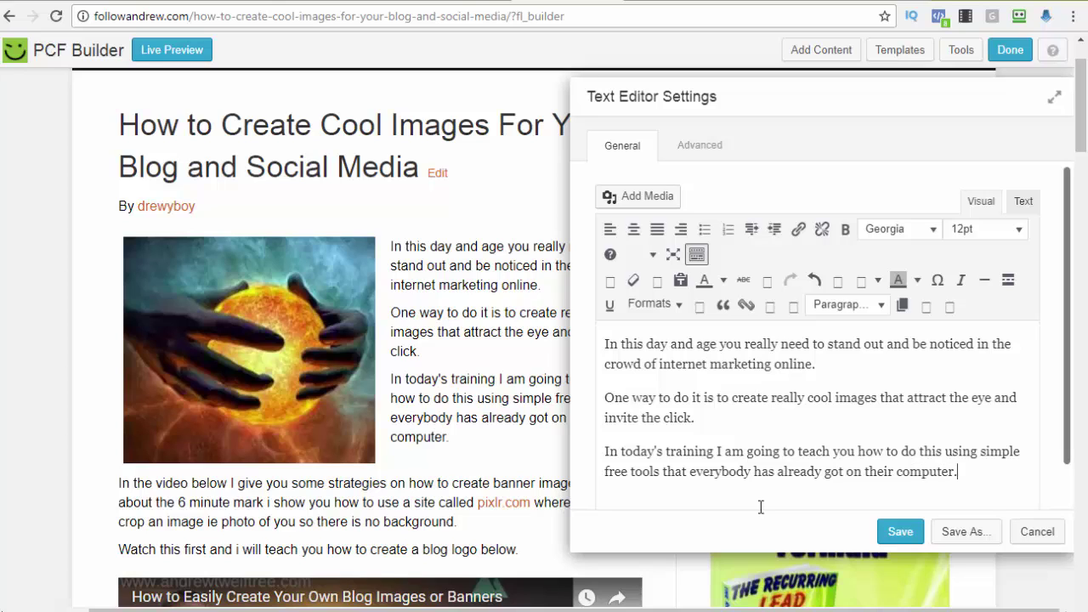
Add an empty line after the third paragraph beside the photo and save the text
{"action": "key", "text": "Return"}
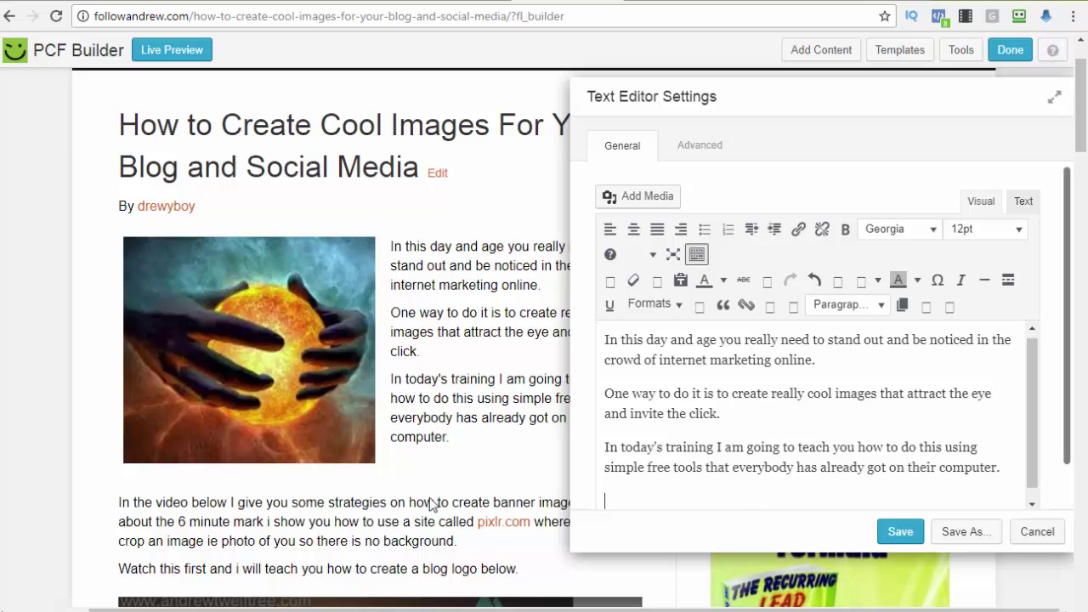
{"action": "left_click", "coordinate": [899, 533]}
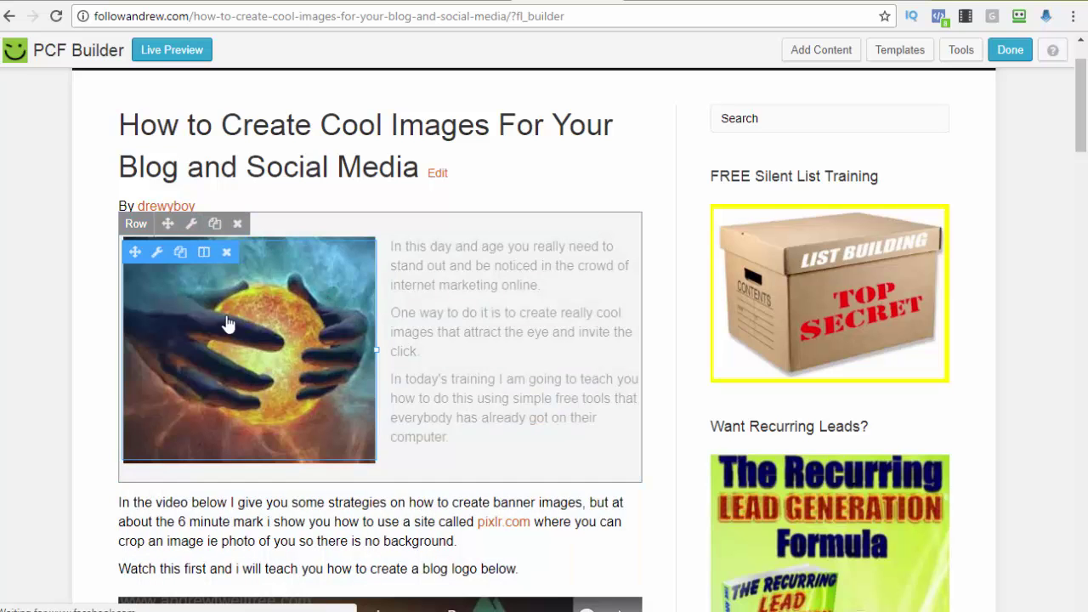
Replace the text block above the video with "Please watch the video below......." and save it
{"action": "scroll", "coordinate": [77, 425], "scroll_direction": "down", "scroll_amount": 1}
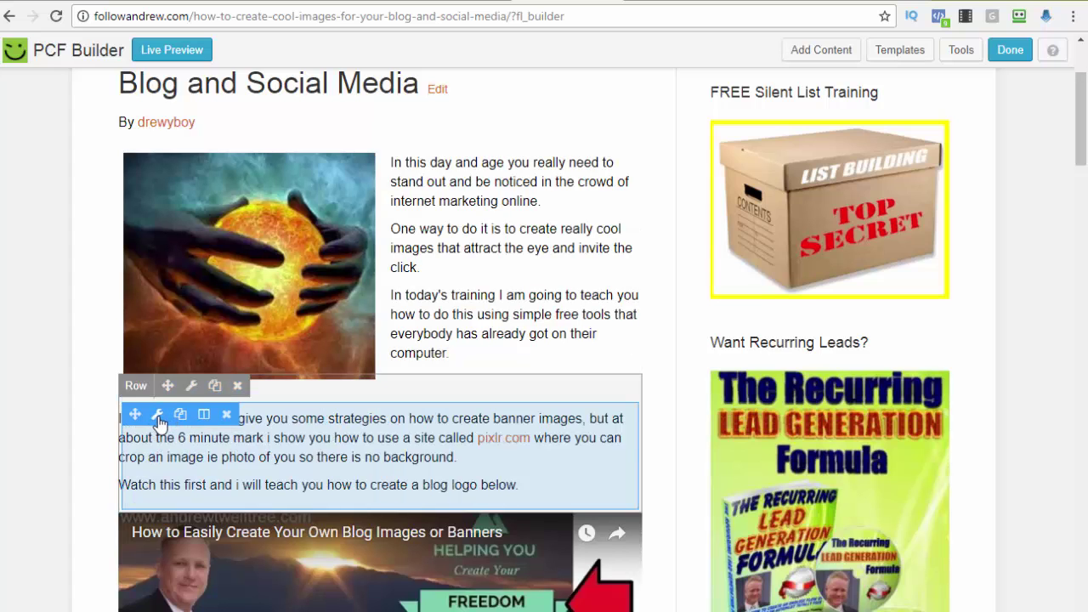
{"action": "left_click", "coordinate": [158, 417]}
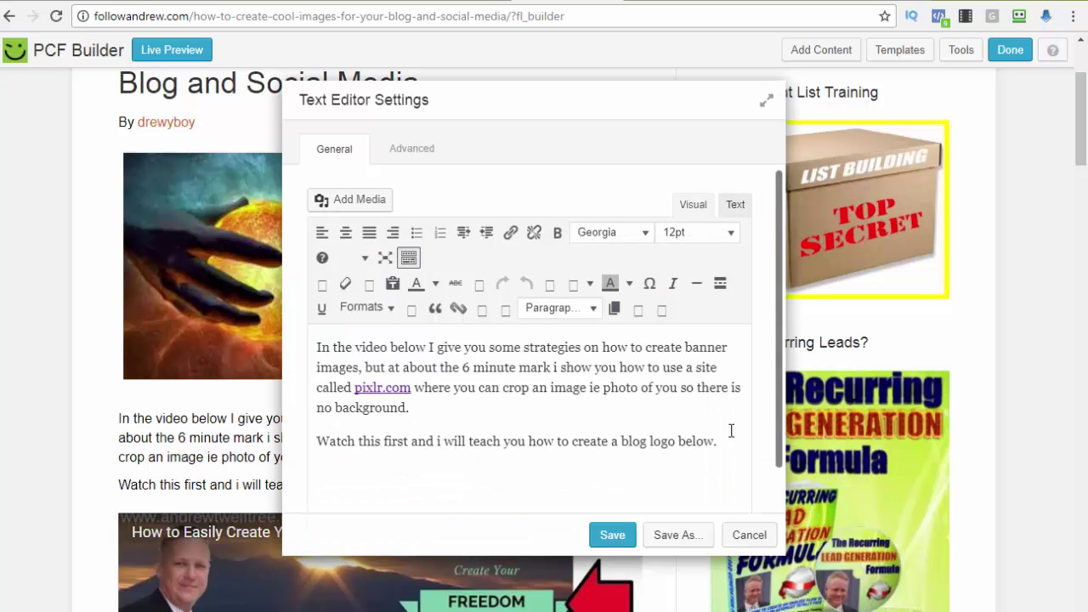
{"action": "left_click_drag", "start_coordinate": [719, 442], "coordinate": [298, 352]}
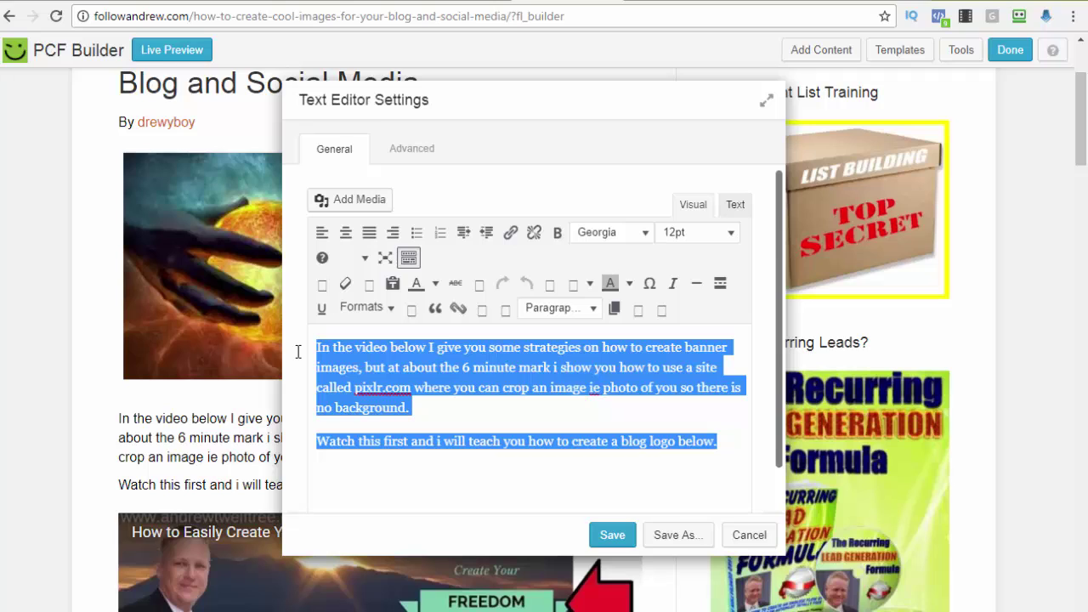
{"action": "type", "text": "Plea"}
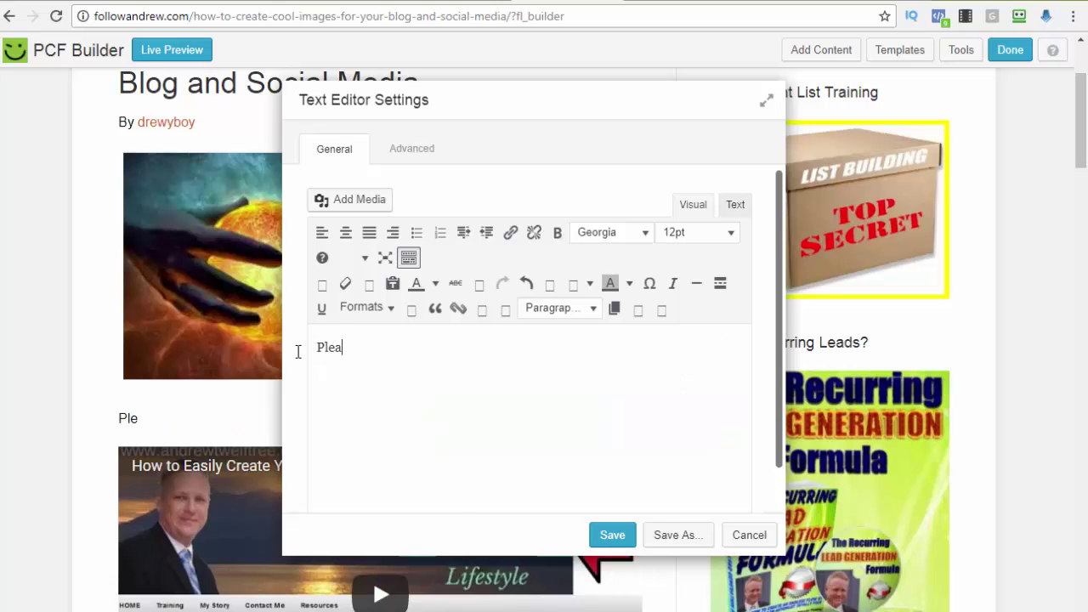
{"action": "type", "text": "se watch"}
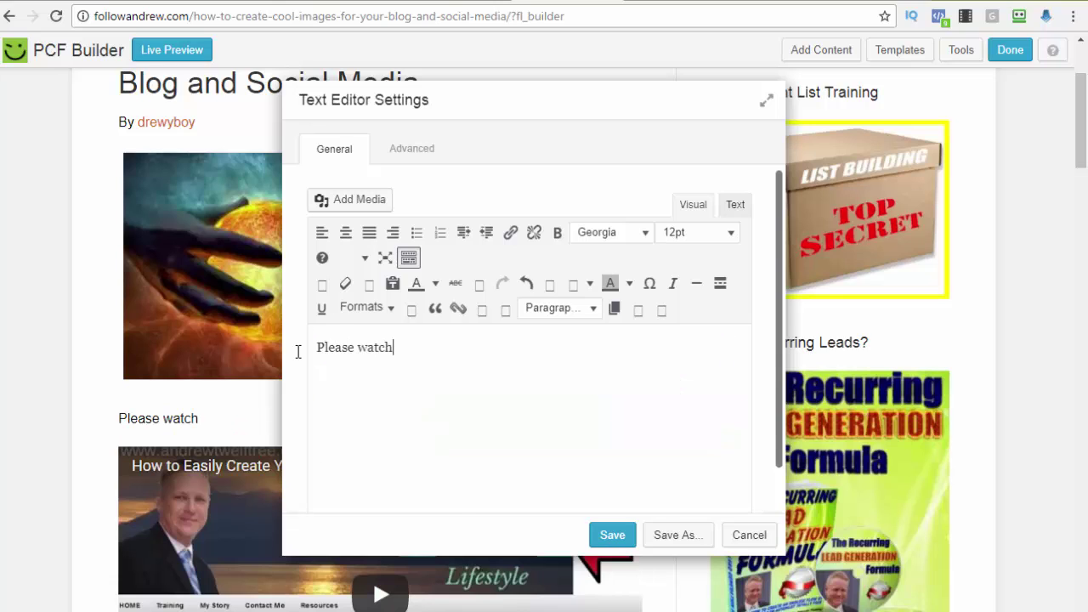
{"action": "type", "text": " the video "}
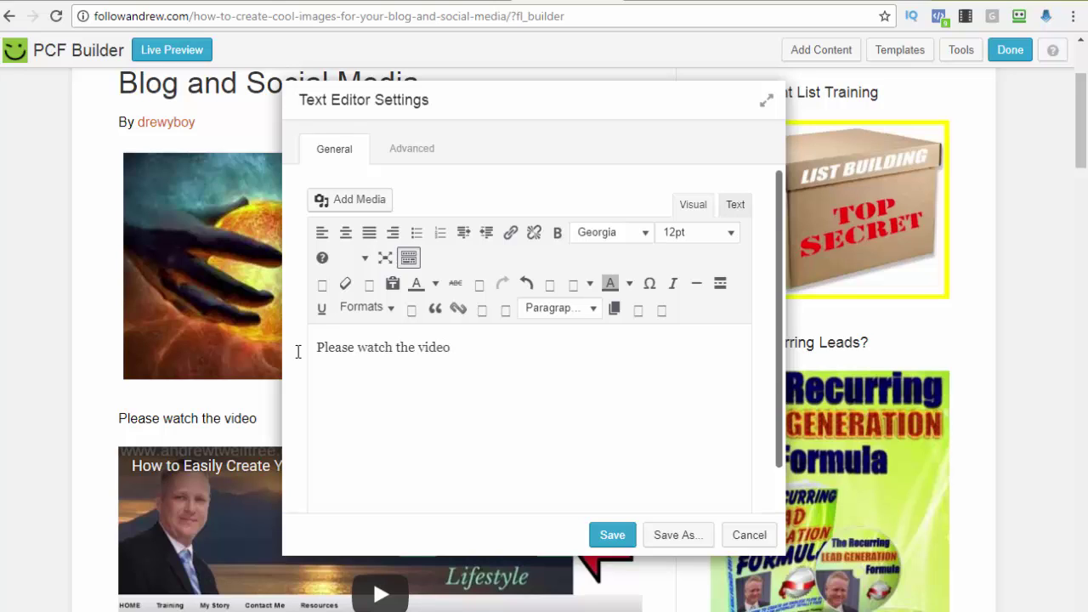
{"action": "type", "text": "below......."}
{"action": "left_click", "coordinate": [612, 535]}
Open the settings of the embedded video below that text, and select the video ID in the new video's YouTube address for copying
{"action": "scroll", "coordinate": [178, 418], "scroll_direction": "down", "scroll_amount": 2}
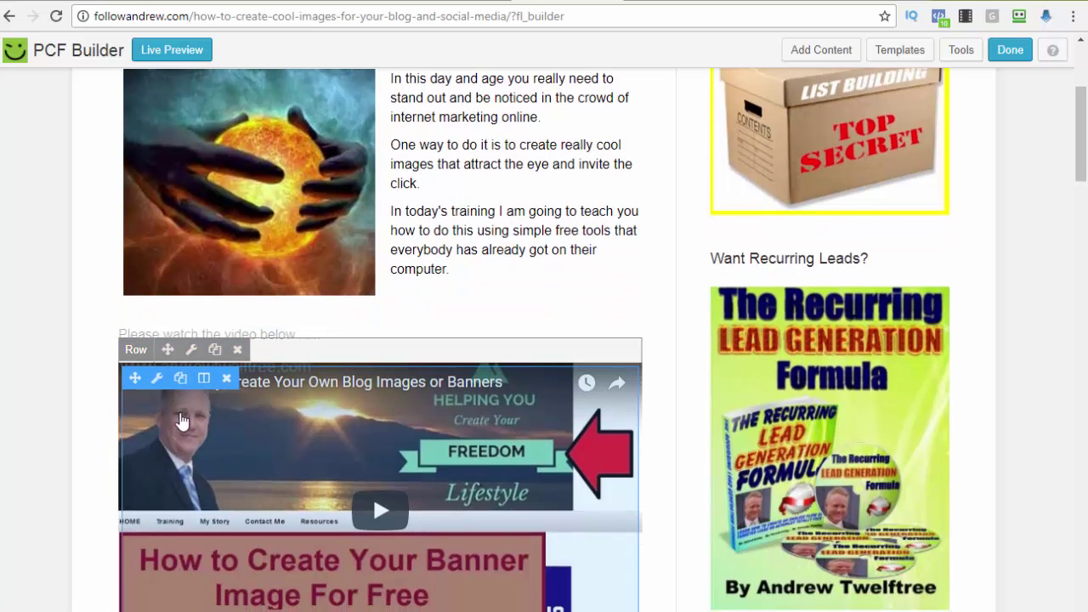
{"action": "scroll", "coordinate": [188, 425], "scroll_direction": "down", "scroll_amount": 3}
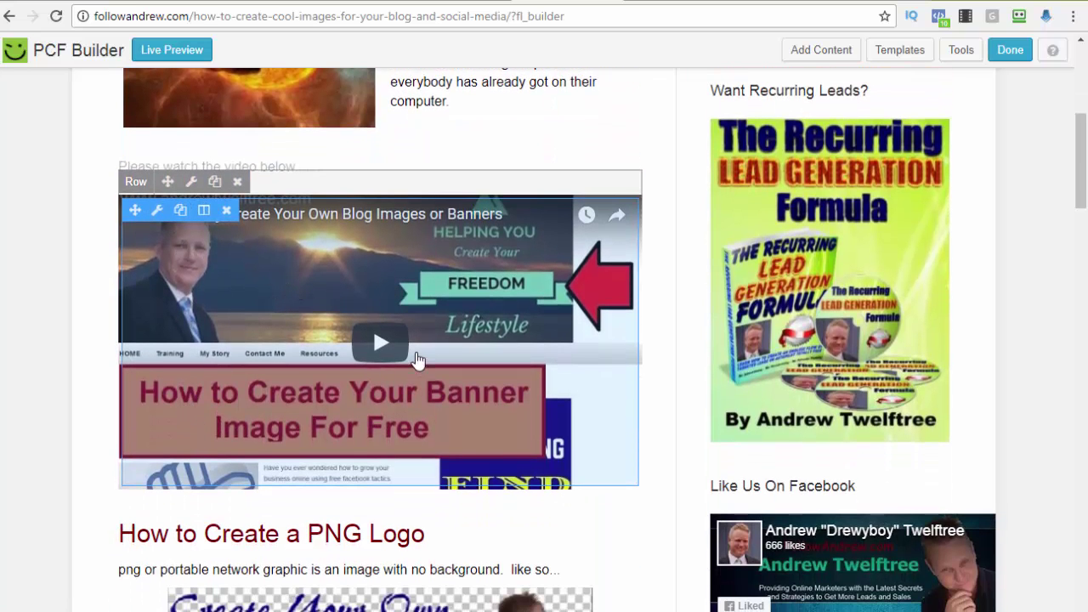
{"action": "scroll", "coordinate": [212, 331], "scroll_direction": "up", "scroll_amount": 2}
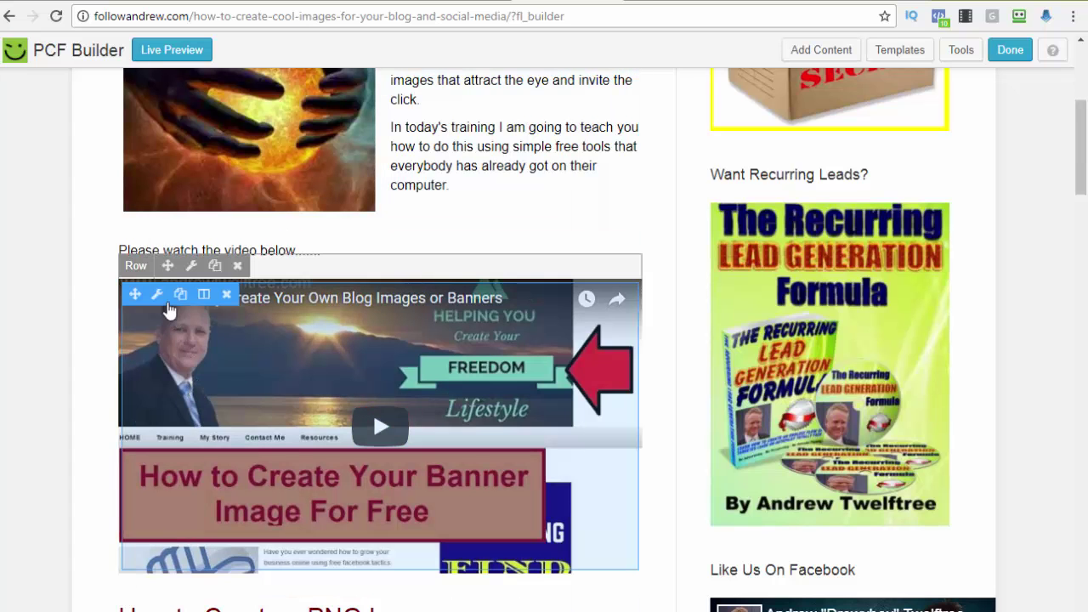
{"action": "left_click", "coordinate": [160, 297]}
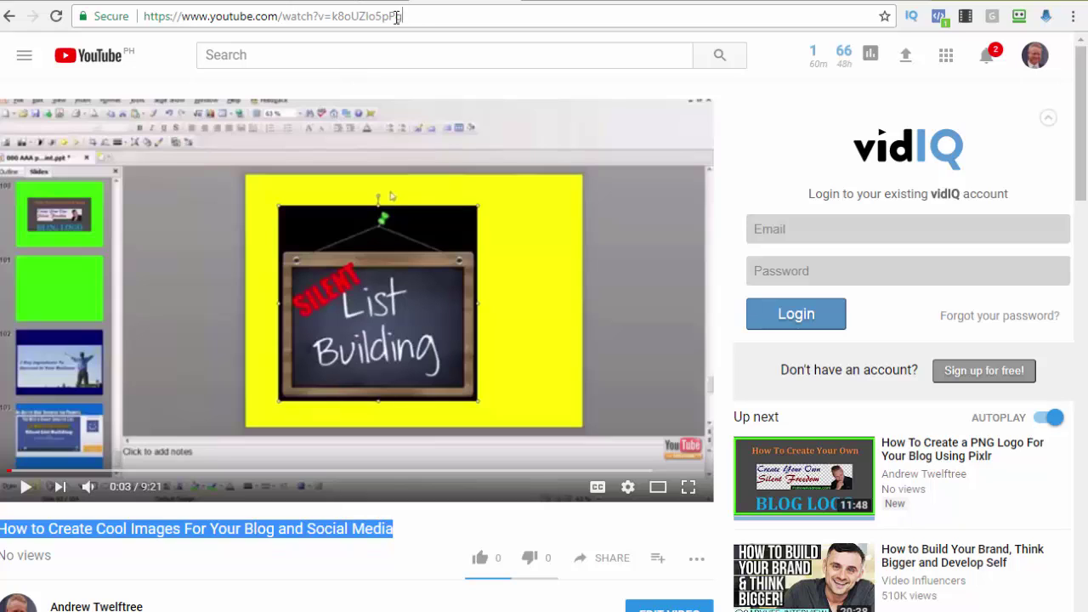
{"action": "left_click_drag", "start_coordinate": [404, 17], "coordinate": [332, 17]}
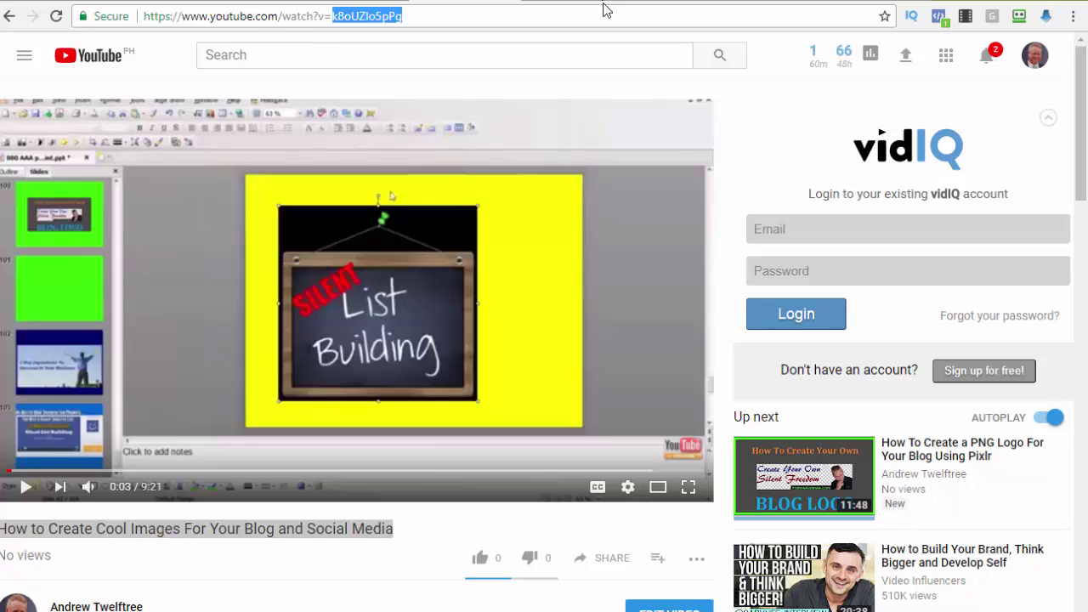
Back in the page builder, replace the video ID in the embed code with k8oUZlo5pPg and save the video settings
{"action": "left_click", "coordinate": [562, 1]}
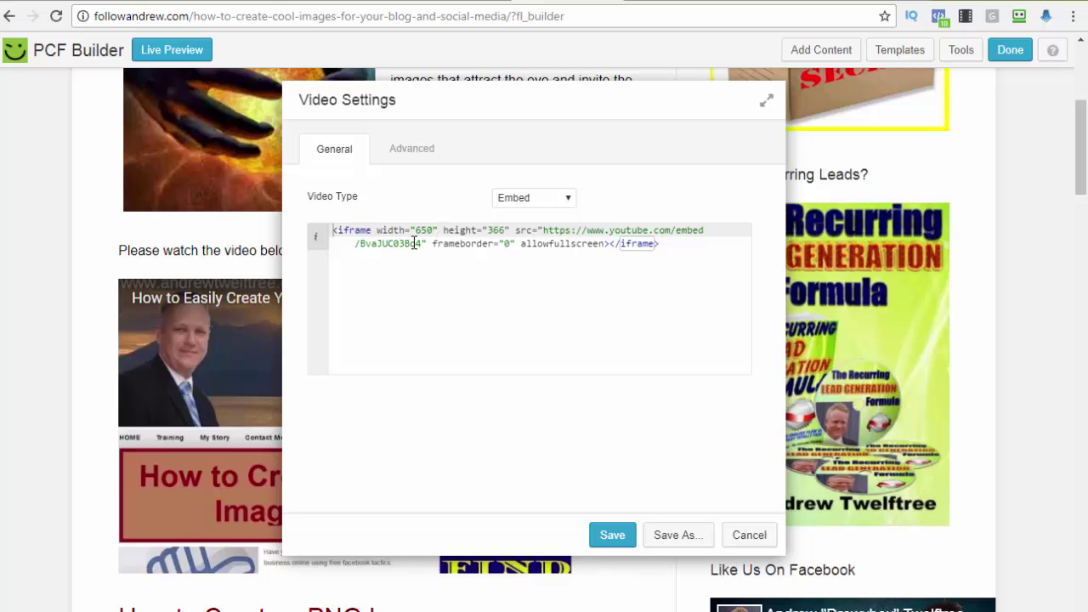
{"action": "left_click_drag", "start_coordinate": [421, 244], "coordinate": [367, 246]}
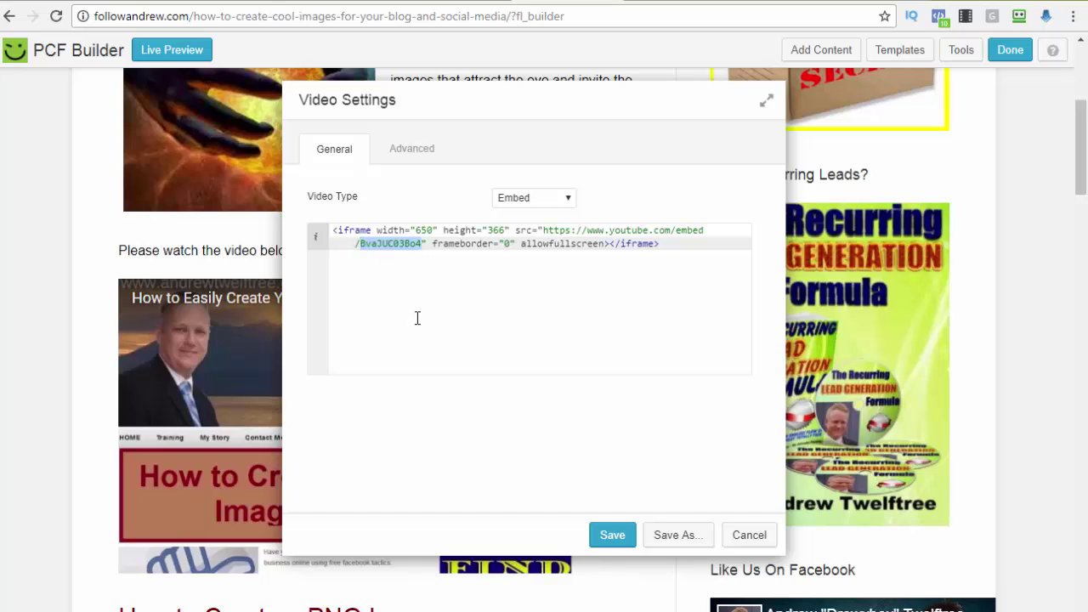
{"action": "type", "text": "k8oUZlo5pPg"}
{"action": "left_click", "coordinate": [609, 536]}
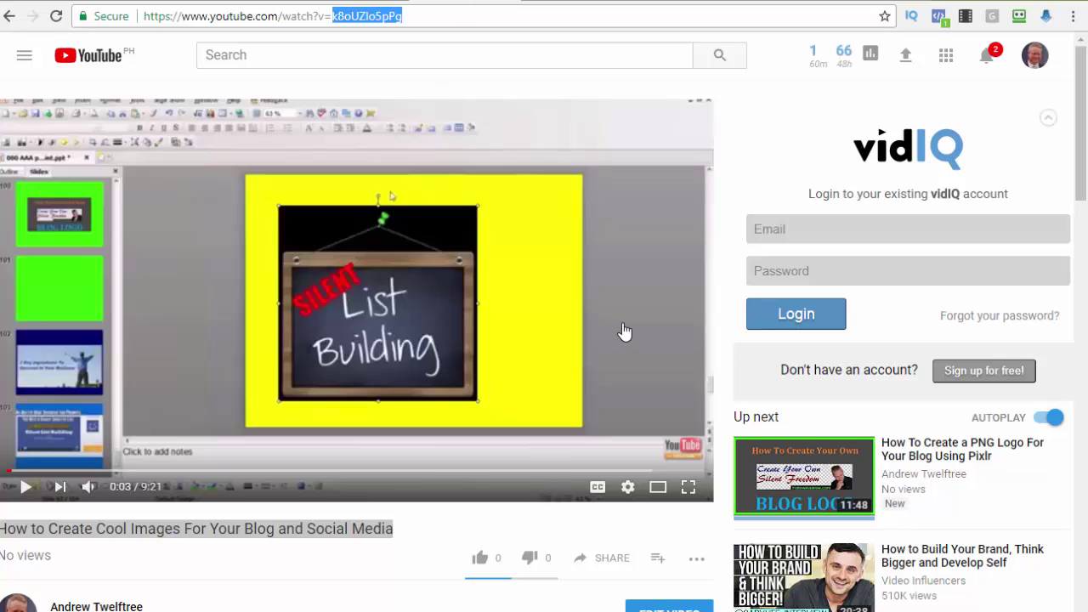
On YouTube, edit the new video and upload the image "How to Create Cool Images For Your Blog and Social Media" as its custom thumbnail
{"action": "left_click", "coordinate": [1083, 140]}
{"action": "scroll", "coordinate": [866, 393], "scroll_direction": "down", "scroll_amount": 2}
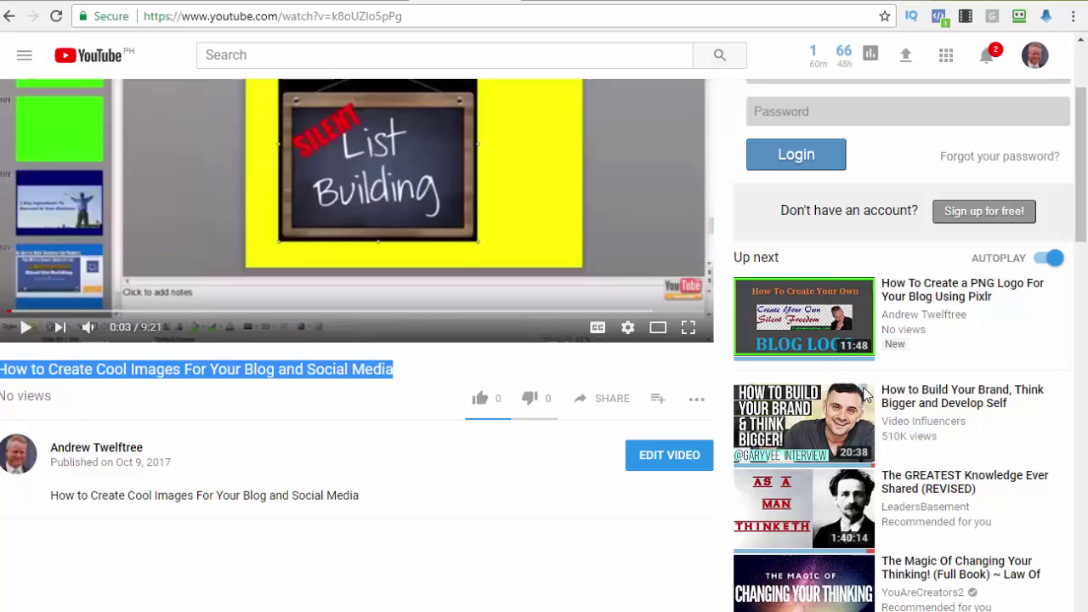
{"action": "left_click", "coordinate": [678, 457]}
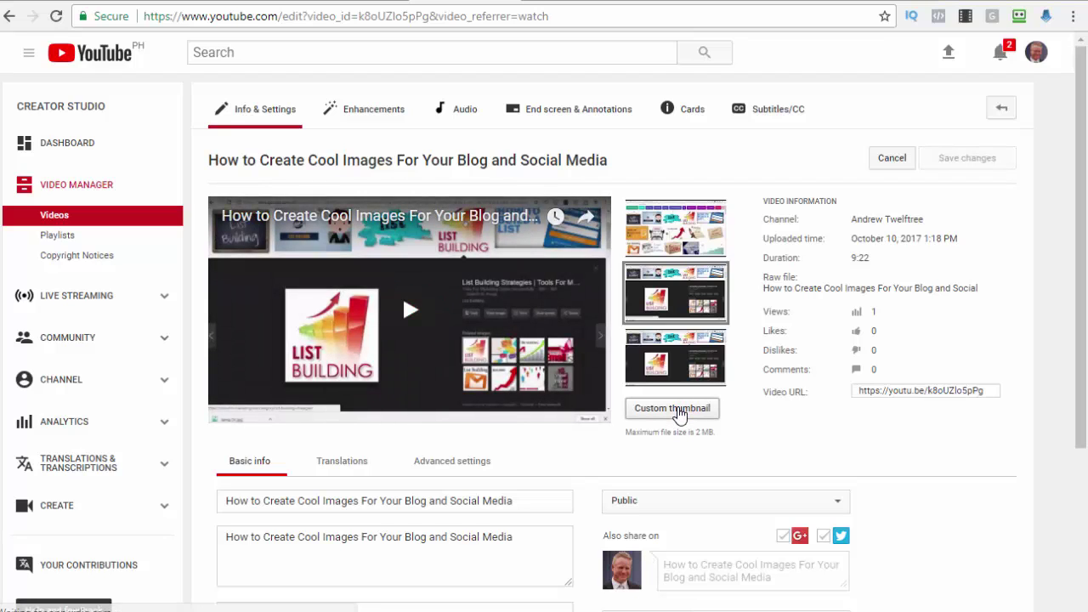
{"action": "left_click", "coordinate": [673, 408]}
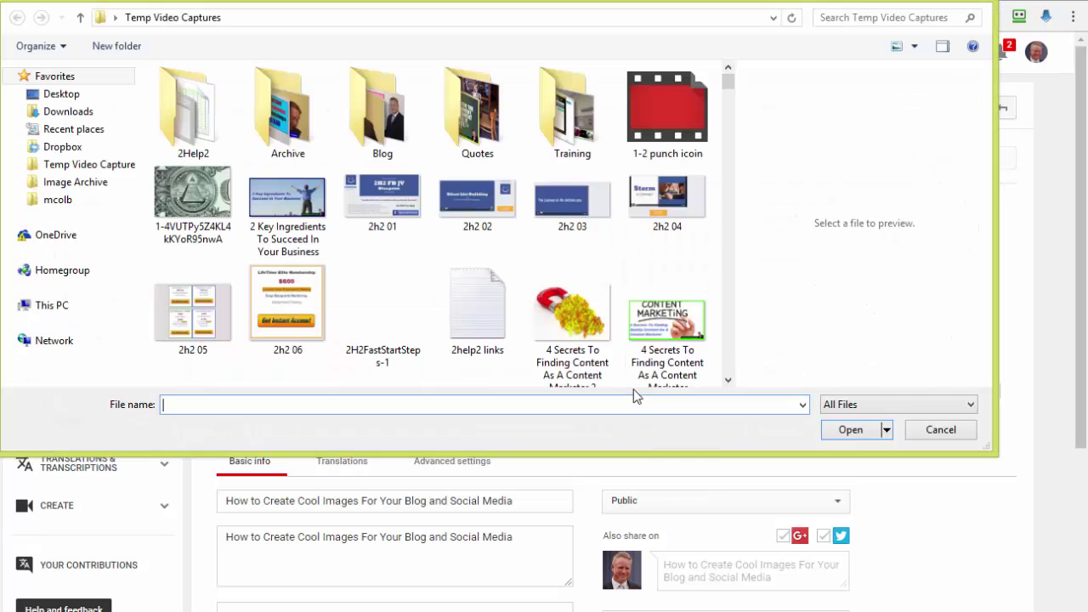
{"action": "left_click", "coordinate": [490, 216]}
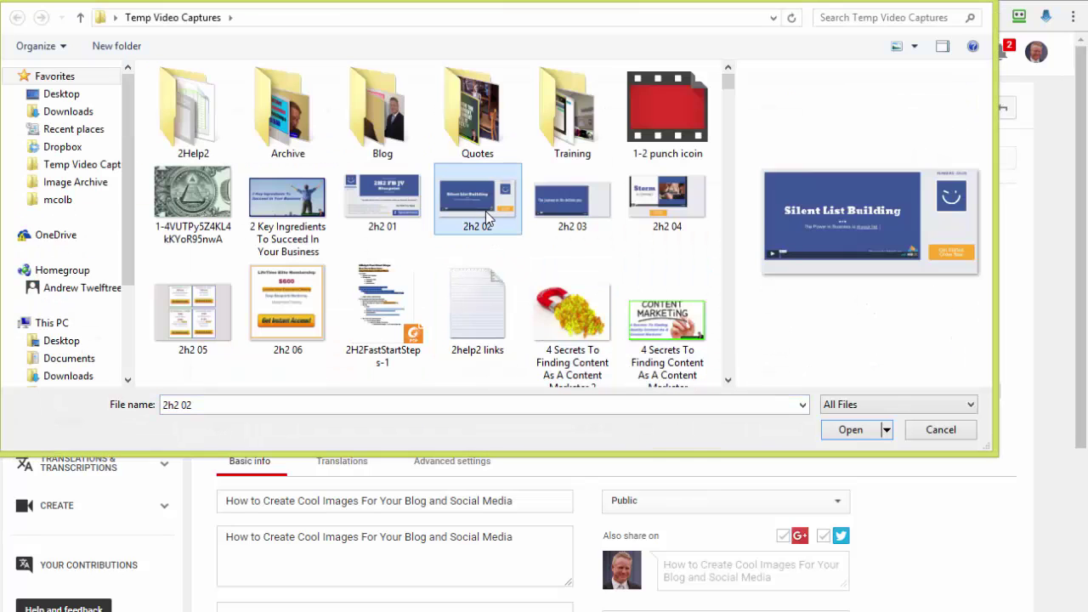
{"action": "type", "text": "hot"}
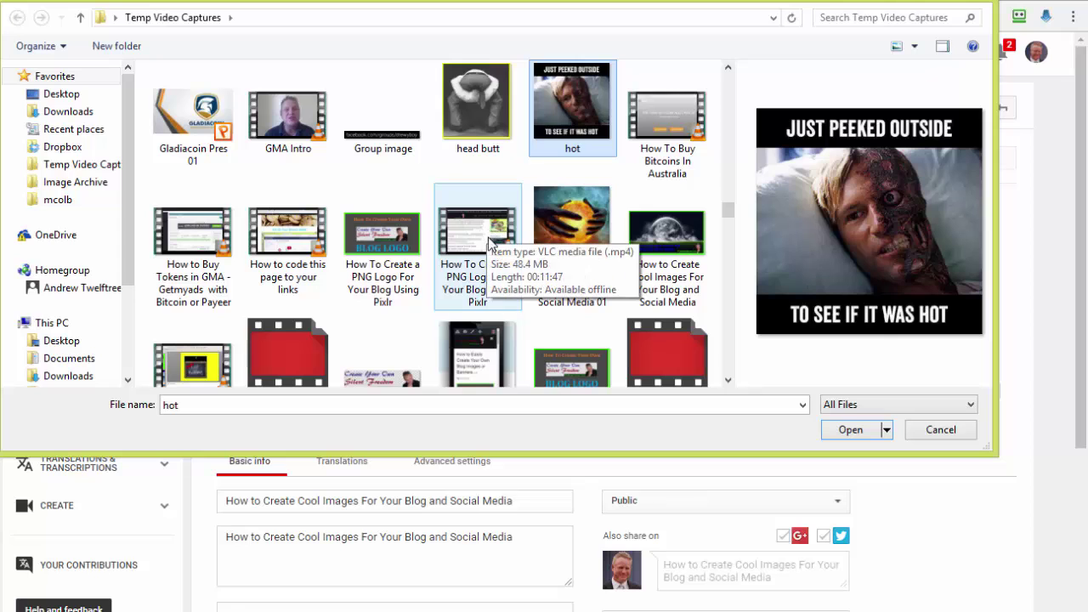
{"action": "left_click", "coordinate": [678, 247]}
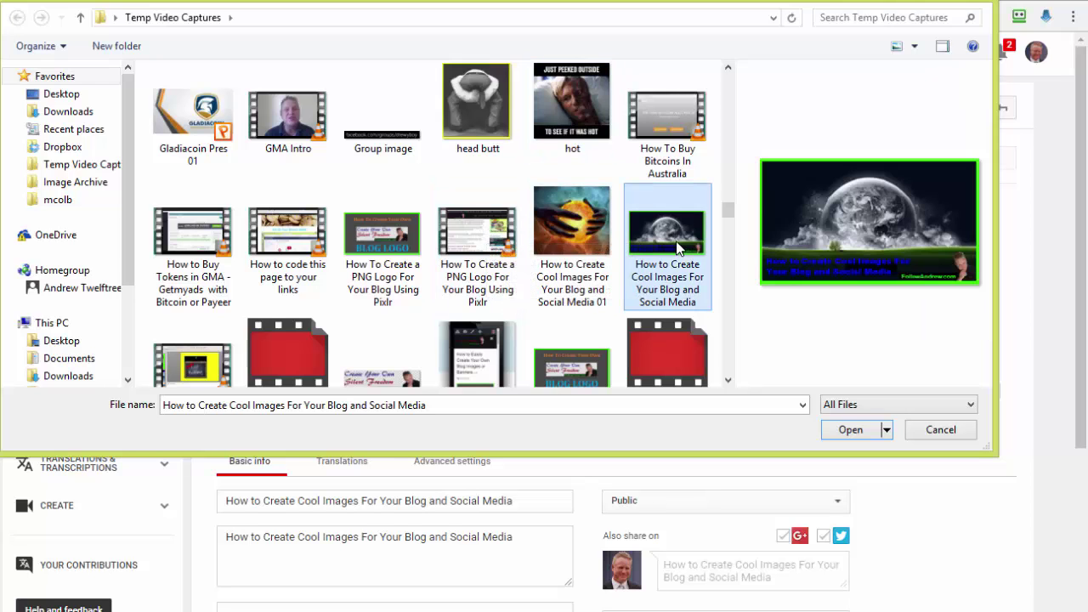
{"action": "left_click", "coordinate": [851, 429]}
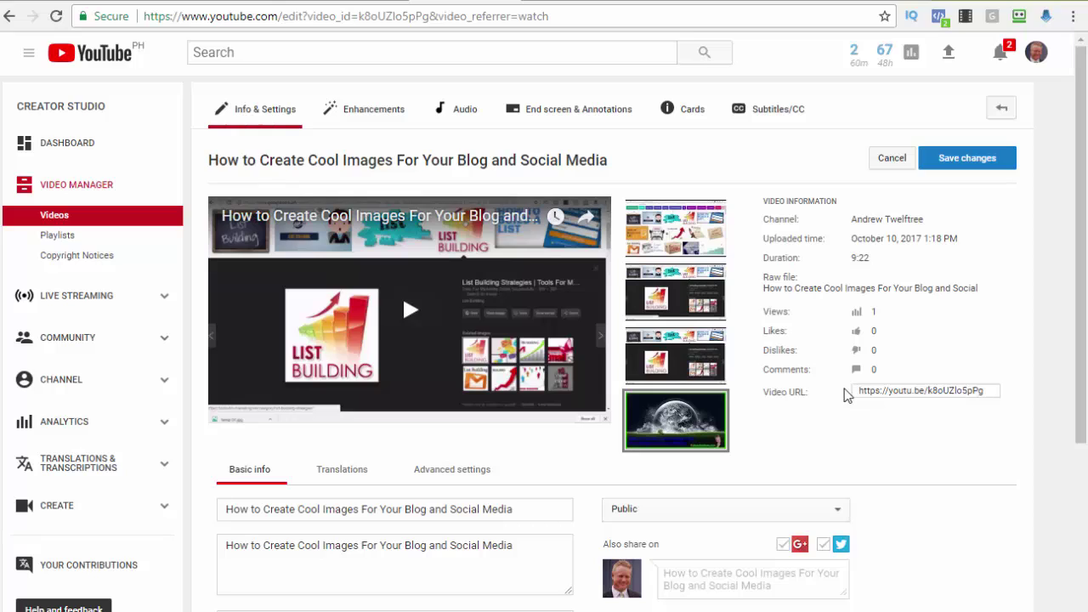
Save the video's thumbnail change and return to its watch page
{"action": "mouse_move", "coordinate": [662, 435]}
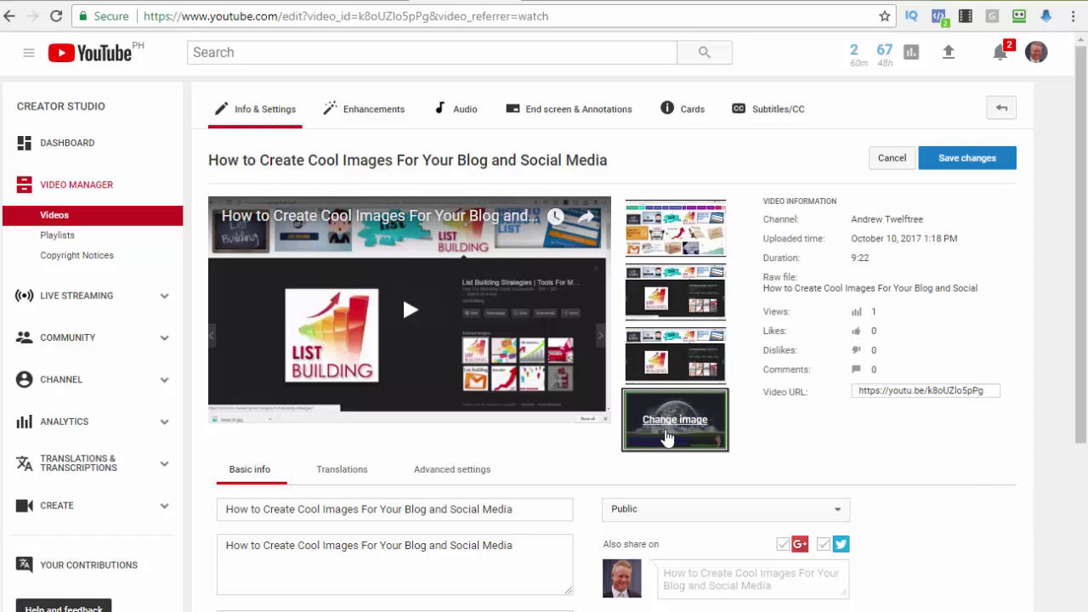
{"action": "left_click", "coordinate": [976, 168]}
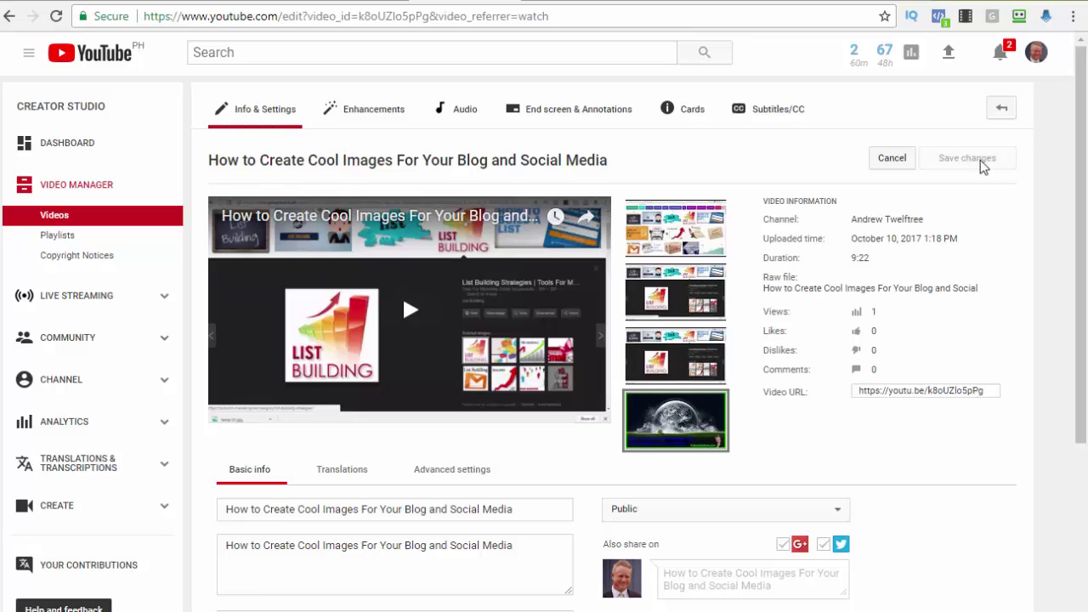
{"action": "left_click", "coordinate": [1003, 109]}
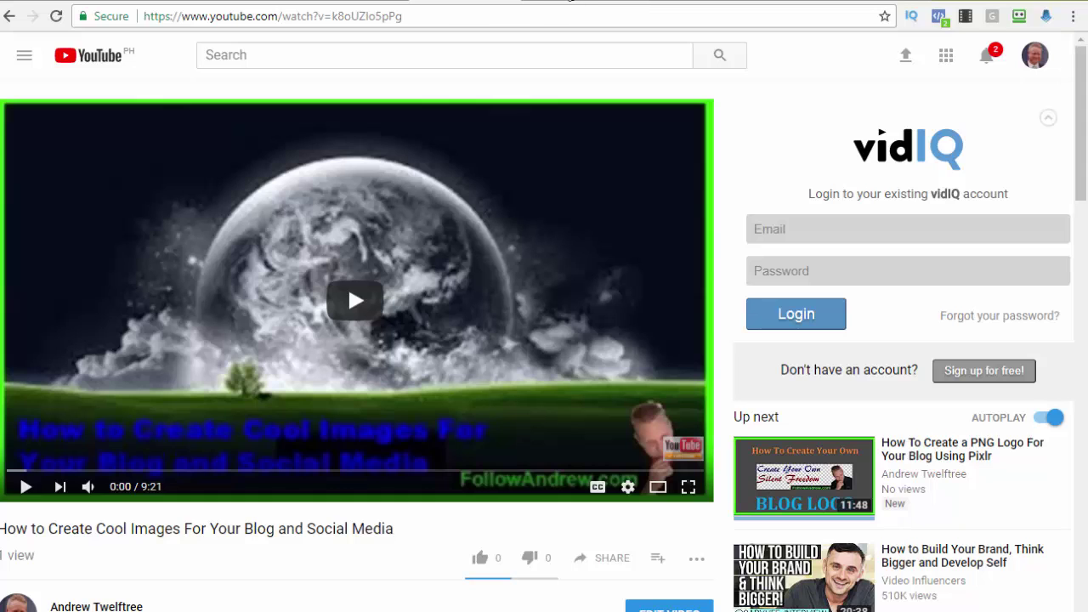
Return to the page builder and delete the "How to Create a PNG Logo" text module below the embedded video
{"action": "left_click", "coordinate": [569, 1]}
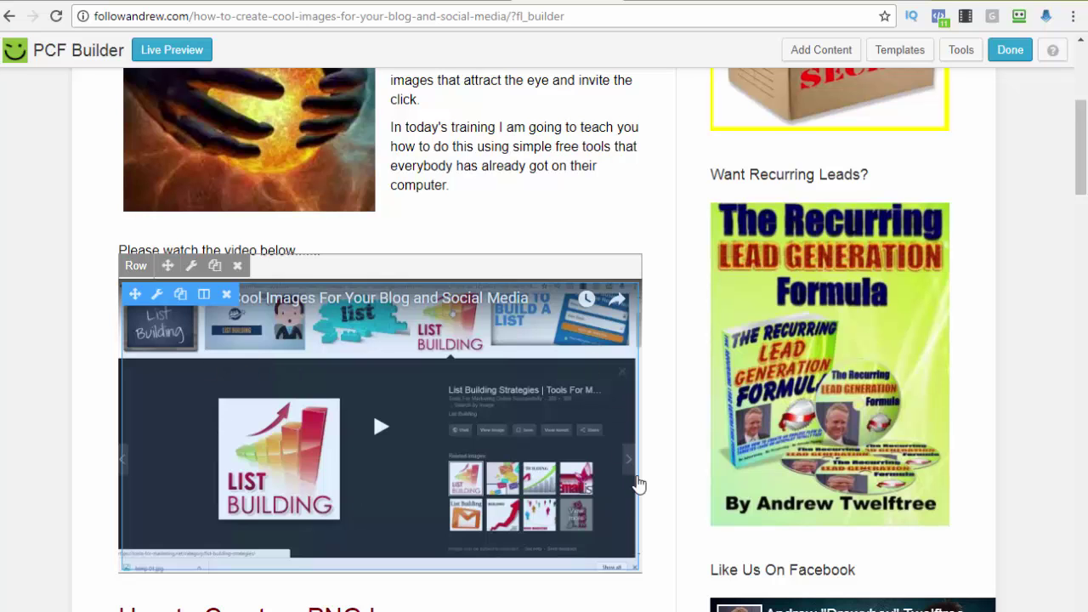
{"action": "scroll", "coordinate": [566, 377], "scroll_direction": "down", "scroll_amount": 3}
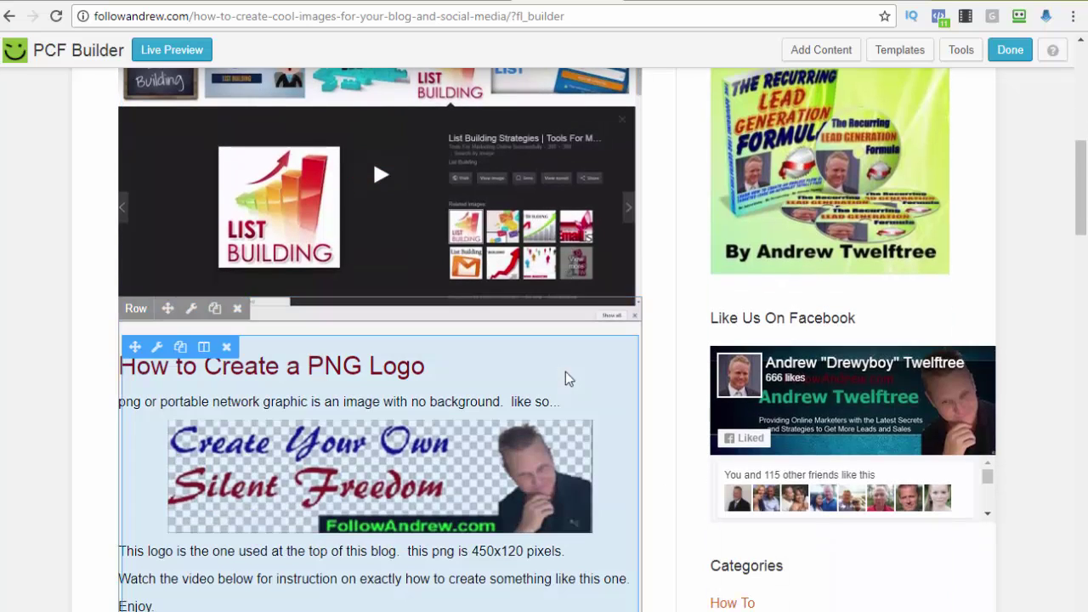
{"action": "scroll", "coordinate": [568, 378], "scroll_direction": "down", "scroll_amount": 1}
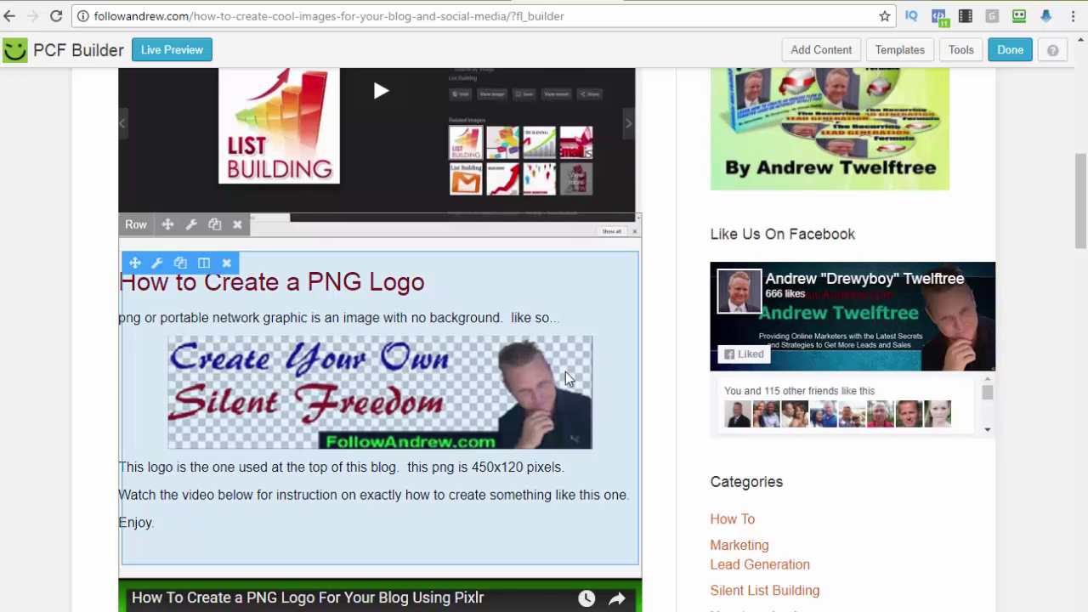
{"action": "scroll", "coordinate": [568, 378], "scroll_direction": "down", "scroll_amount": 1}
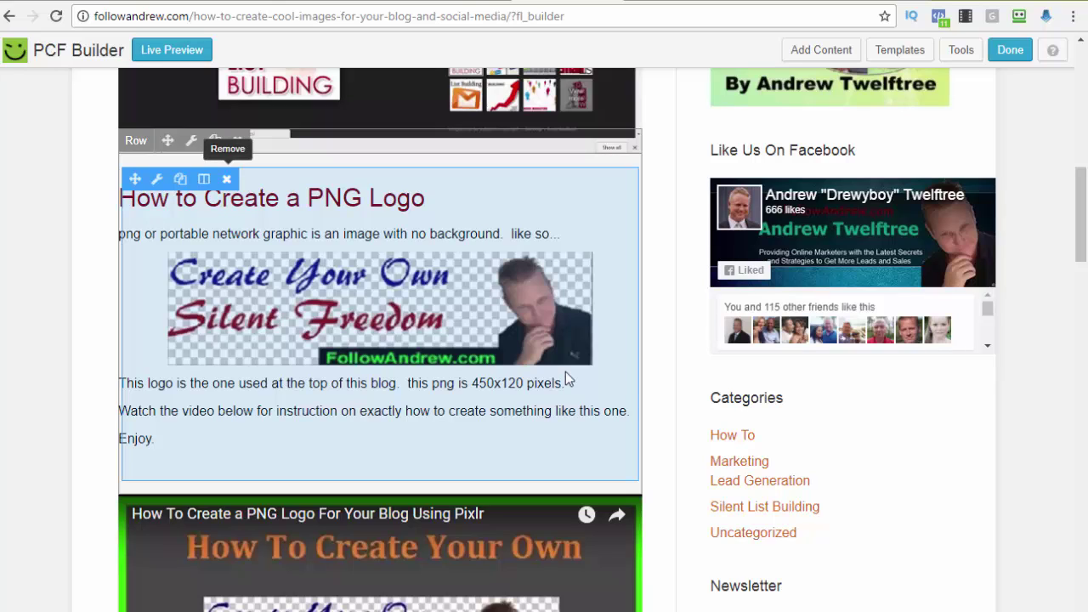
{"action": "left_click", "coordinate": [226, 179]}
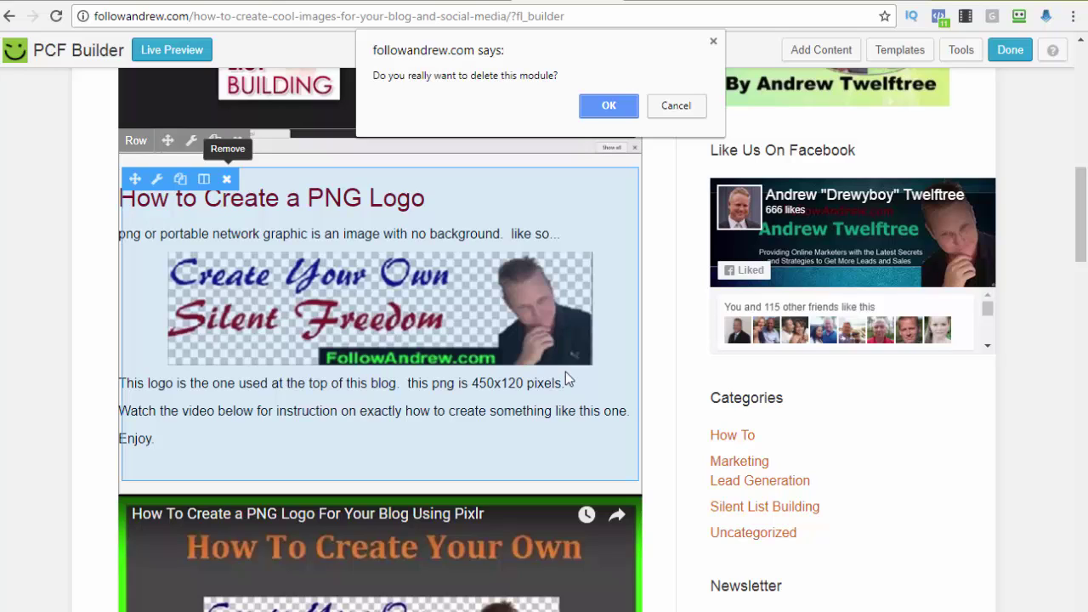
{"action": "key", "text": "Return"}
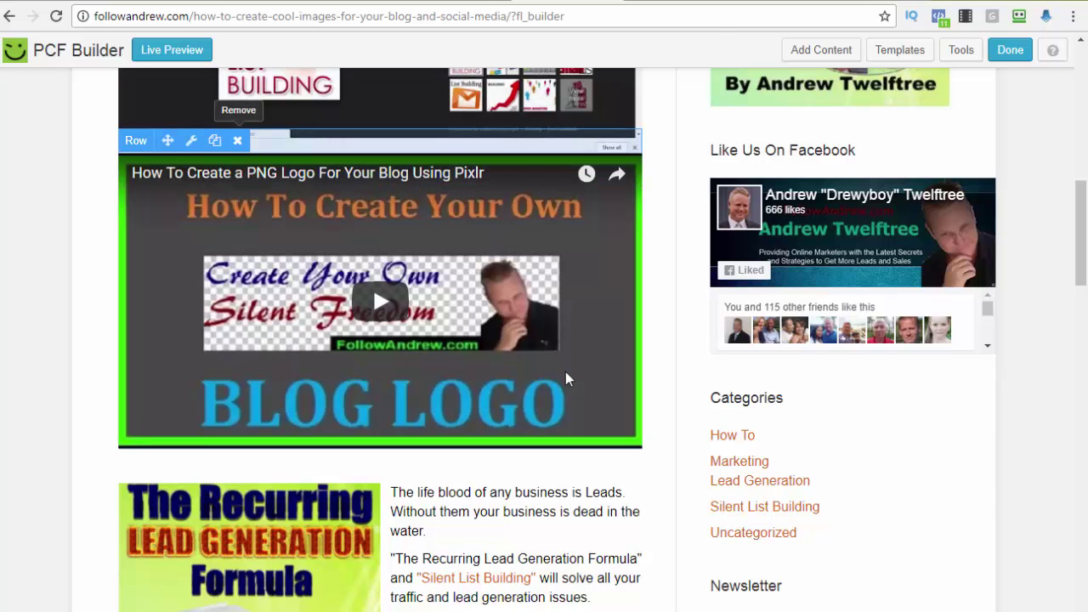
Delete the row holding the "How To Create a PNG Logo For Your Blog Using Pixlr" video
{"action": "left_click", "coordinate": [237, 140]}
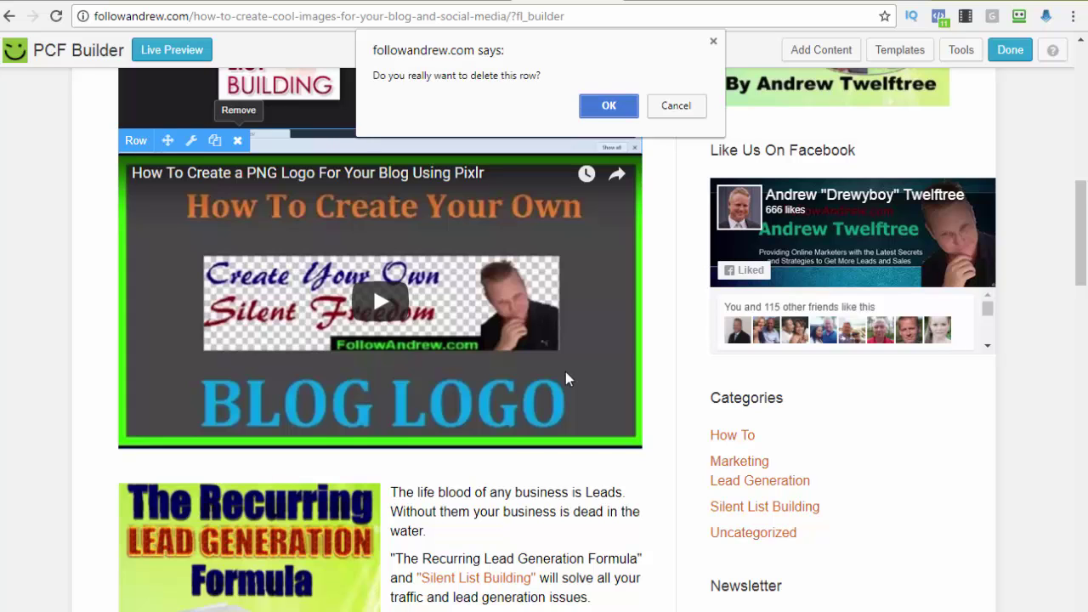
{"action": "key", "text": "Return"}
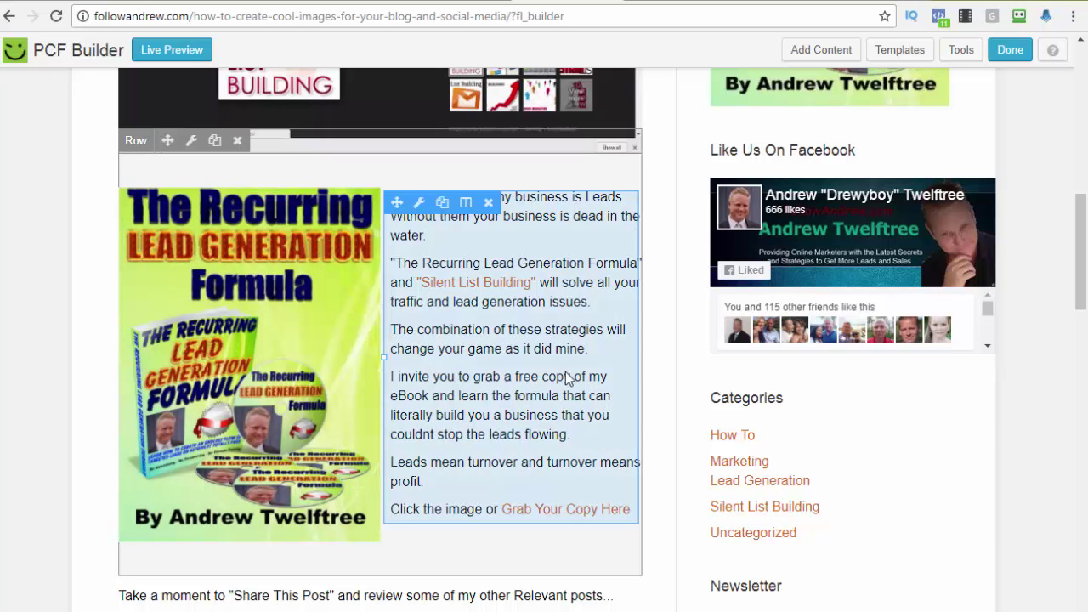
{"action": "scroll", "coordinate": [565, 371], "scroll_direction": "down", "scroll_amount": 2}
{"action": "scroll", "coordinate": [566, 372], "scroll_direction": "up", "scroll_amount": 3}
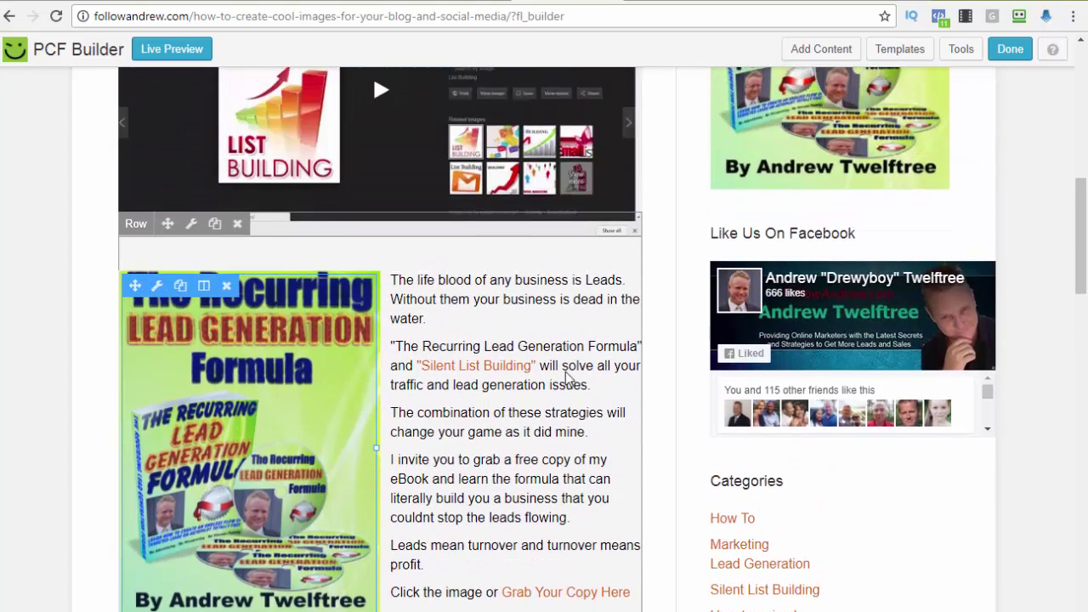
Check the rest of the post for leftover text and copy the post title "How to Create Cool Images For Your Blog and Social Media"
{"action": "scroll", "coordinate": [566, 376], "scroll_direction": "down", "scroll_amount": 3}
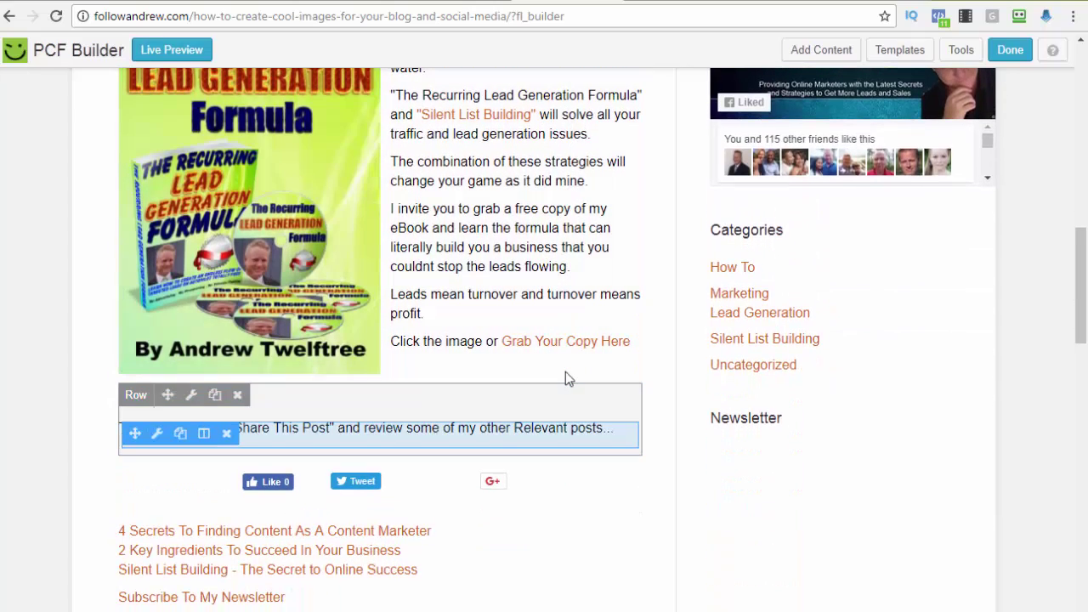
{"action": "scroll", "coordinate": [569, 379], "scroll_direction": "down", "scroll_amount": 2}
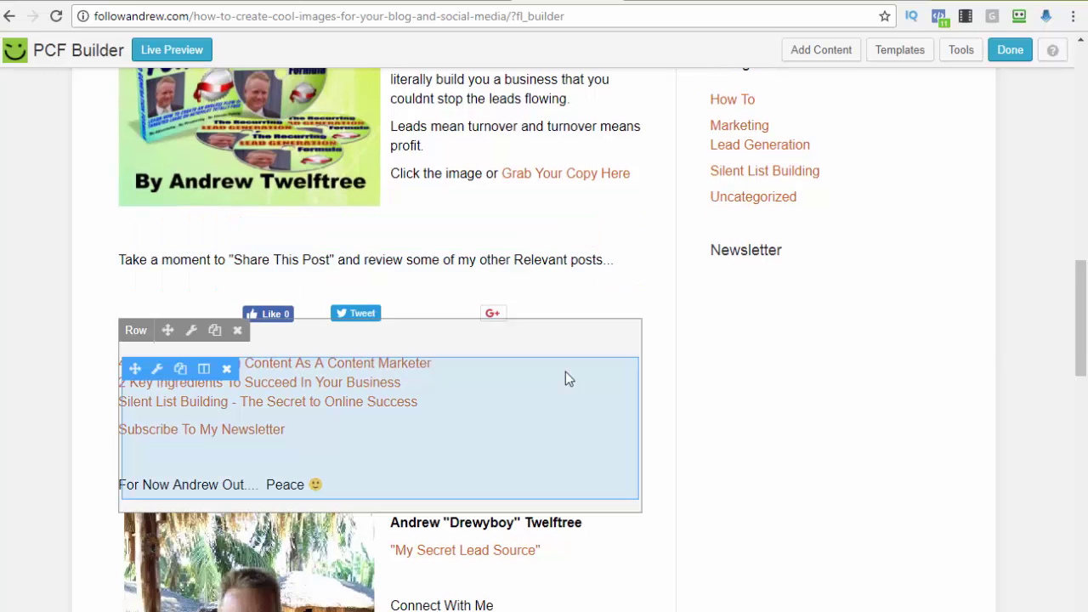
{"action": "scroll", "coordinate": [566, 372], "scroll_direction": "down", "scroll_amount": 2}
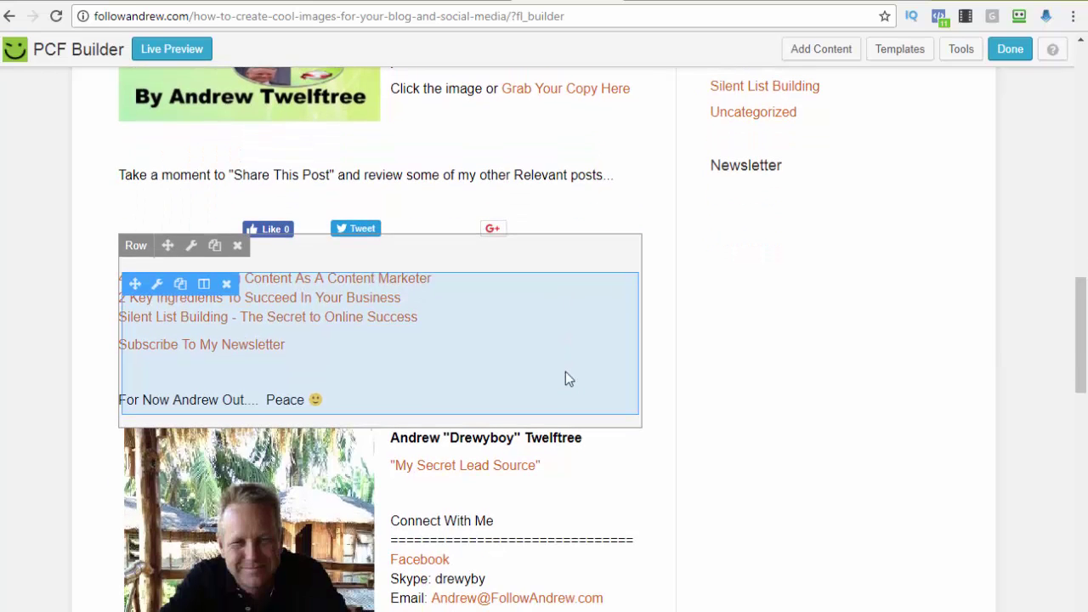
{"action": "scroll", "coordinate": [565, 372], "scroll_direction": "down", "scroll_amount": 5}
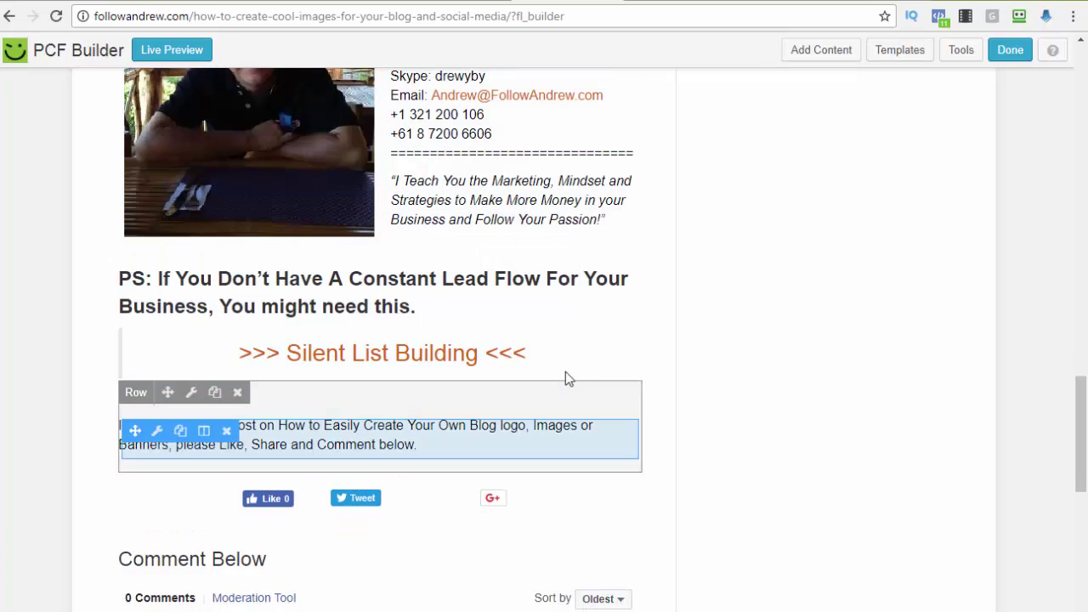
{"action": "scroll", "coordinate": [565, 379], "scroll_direction": "up", "scroll_amount": 20}
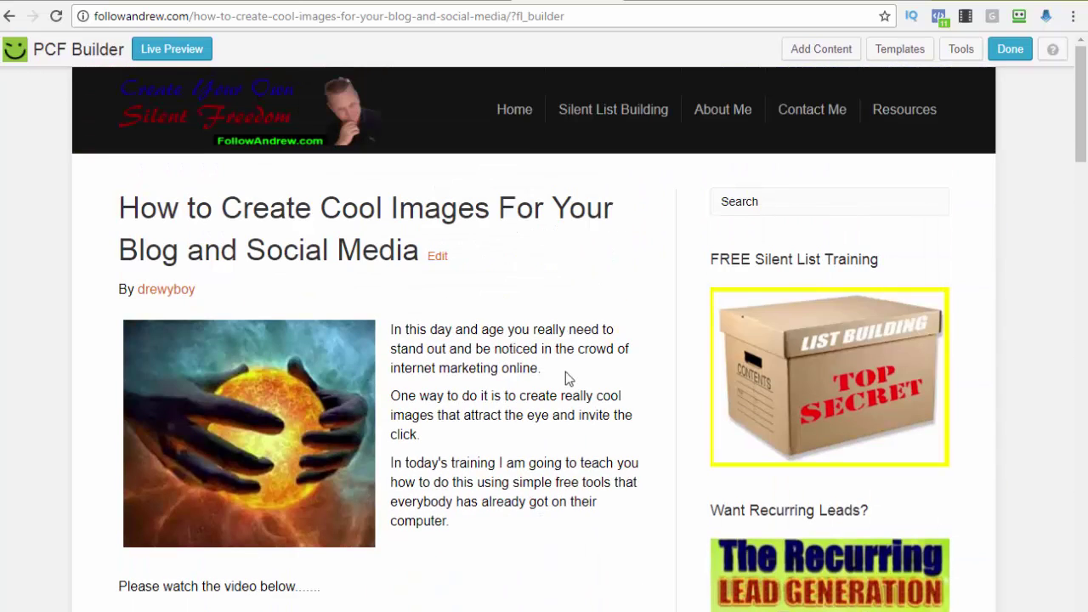
{"action": "left_click_drag", "start_coordinate": [420, 251], "coordinate": [119, 209]}
{"action": "key", "text": "ctrl+c"}
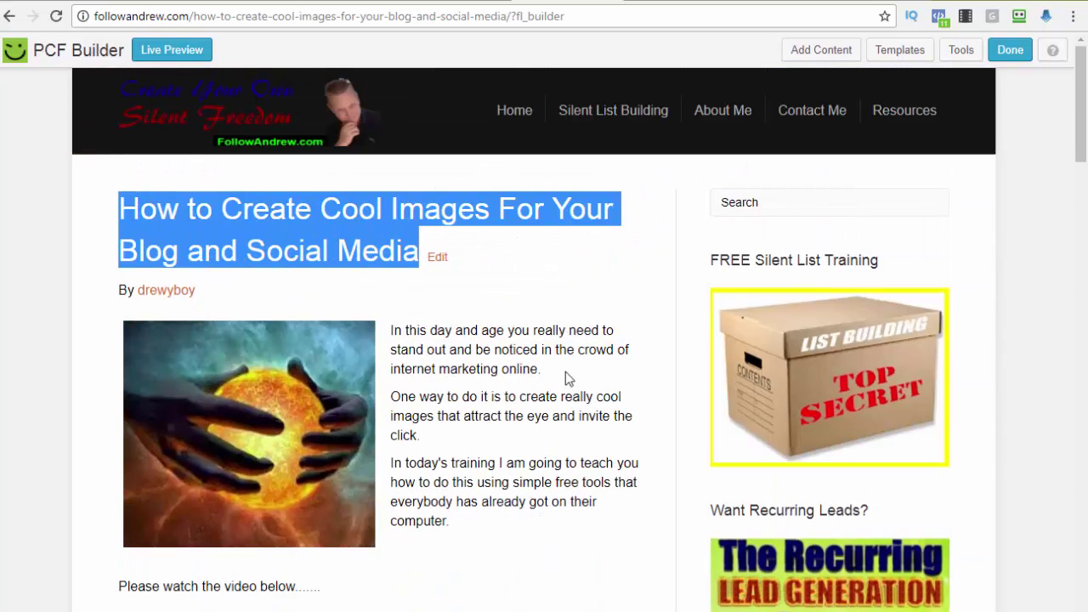
Open the closing "If you enjoyed this post" text module above the Comment Below section for editing
{"action": "scroll", "coordinate": [565, 374], "scroll_direction": "down", "scroll_amount": 13}
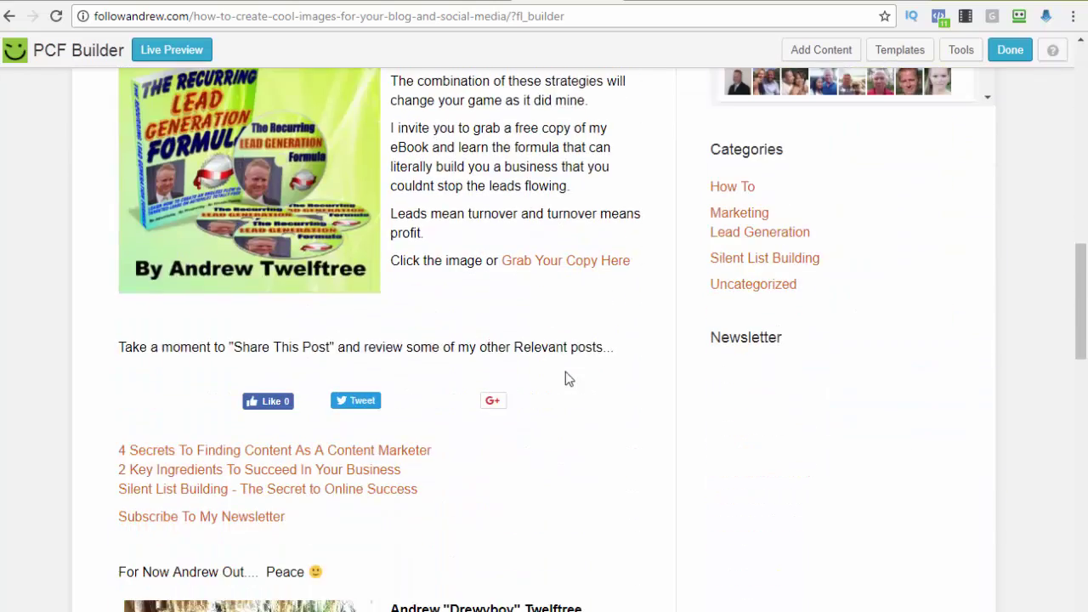
{"action": "scroll", "coordinate": [565, 380], "scroll_direction": "down", "scroll_amount": 9}
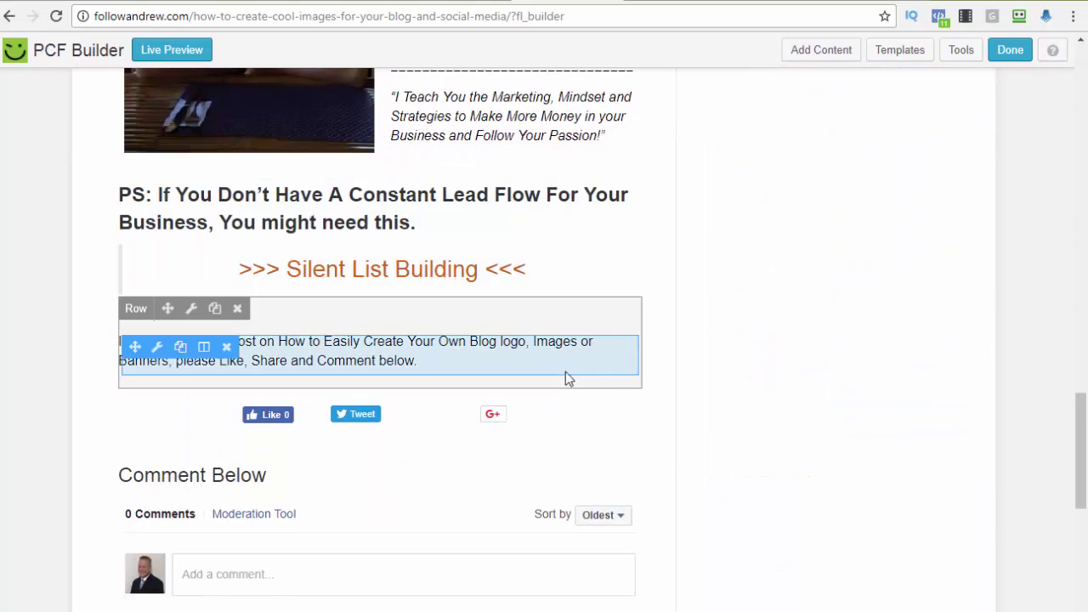
{"action": "left_click", "coordinate": [566, 372]}
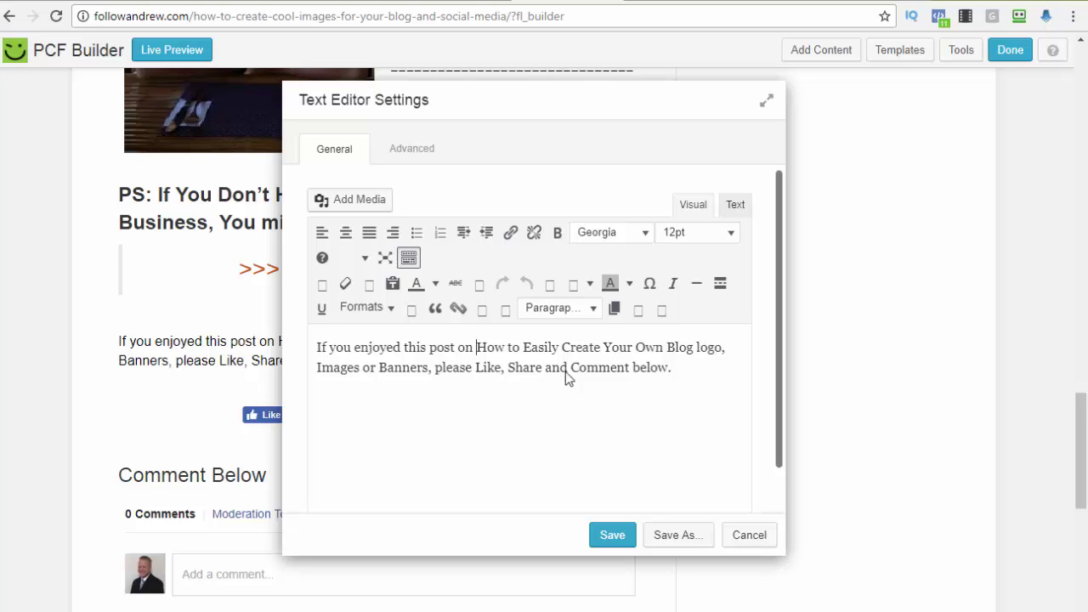
Try pasting the copied title over "How to Easily Create Your Own Blog logo, Images or Banners" and undo the paste
{"action": "left_click_drag", "start_coordinate": [475, 347], "coordinate": [428, 367]}
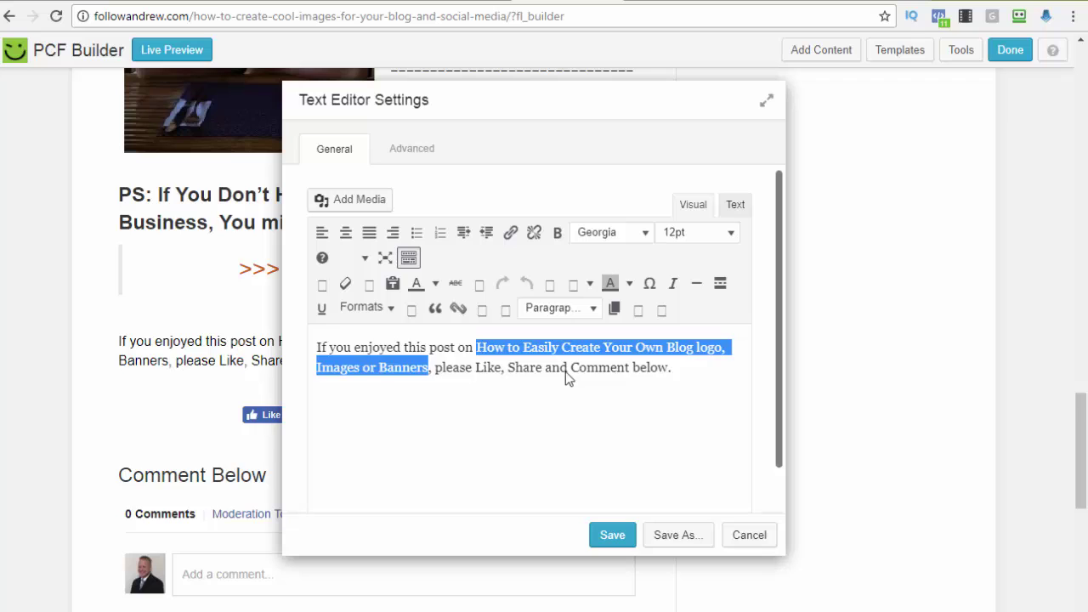
{"action": "key", "text": "ctrl+v"}
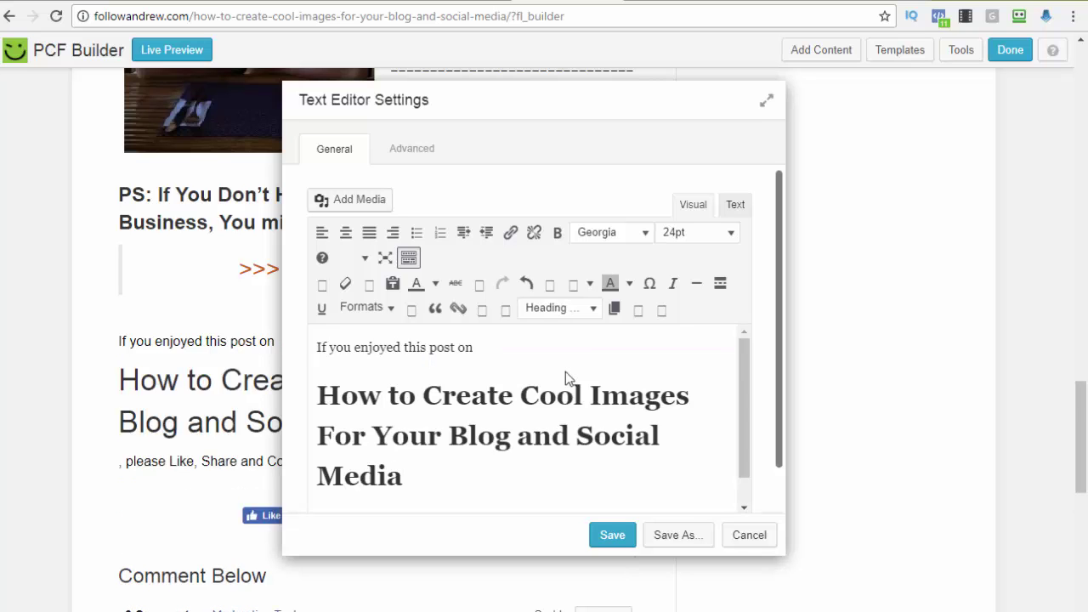
{"action": "key", "text": "ctrl+z"}
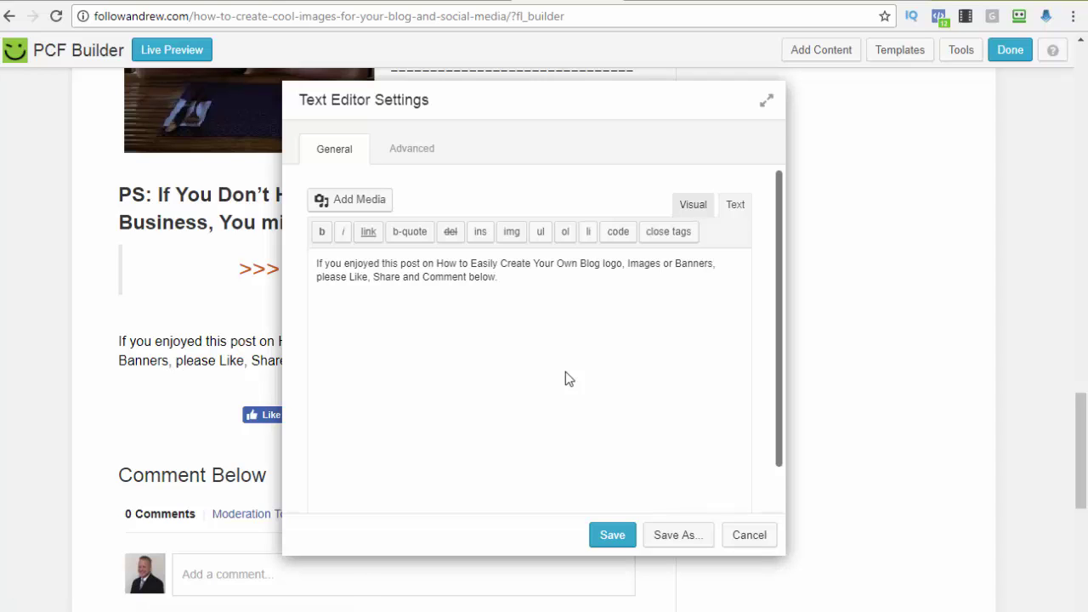
Replace the old topic in the closing text's plain-text view with "How to Create Cool Images For Your Blog and Social Media" and check it in the visual view
{"action": "left_click_drag", "start_coordinate": [437, 264], "coordinate": [715, 264]}
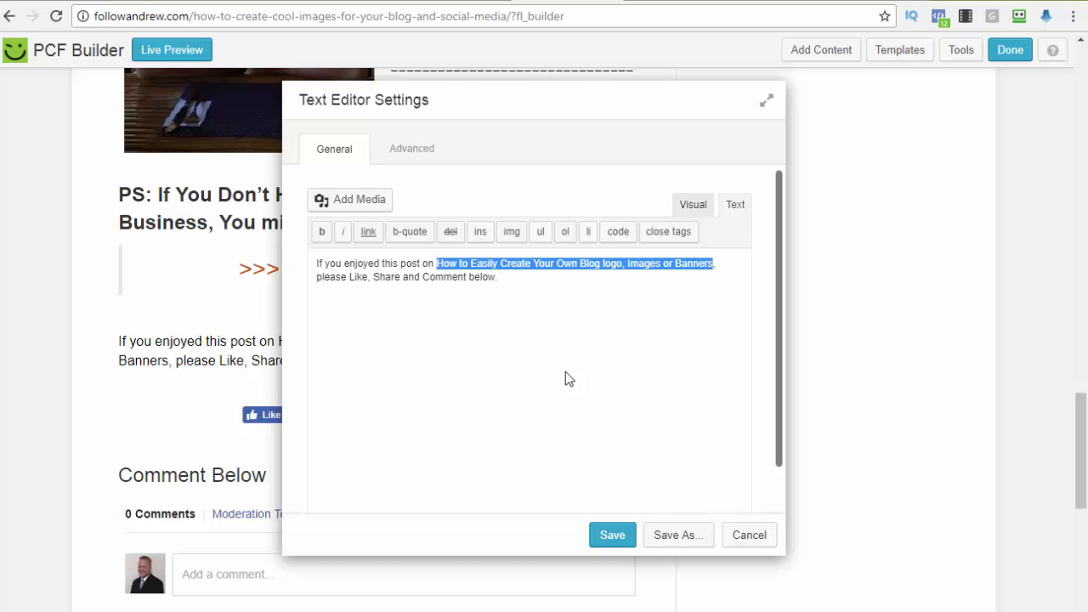
{"action": "type", "text": "How to Create Cool Images For Your Blog and Social Media,"}
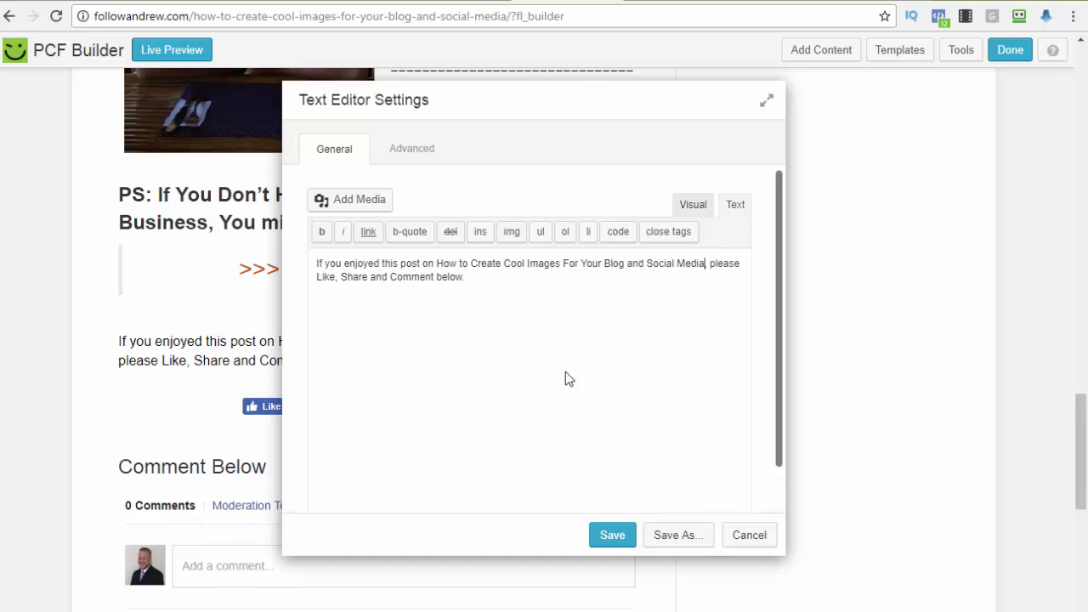
{"action": "left_click", "coordinate": [693, 204]}
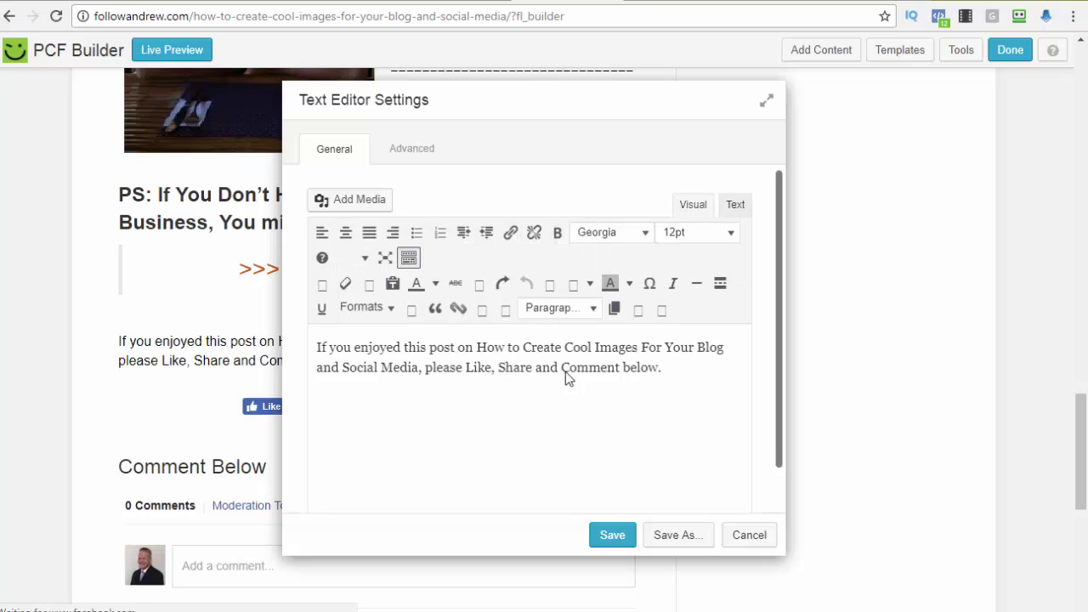
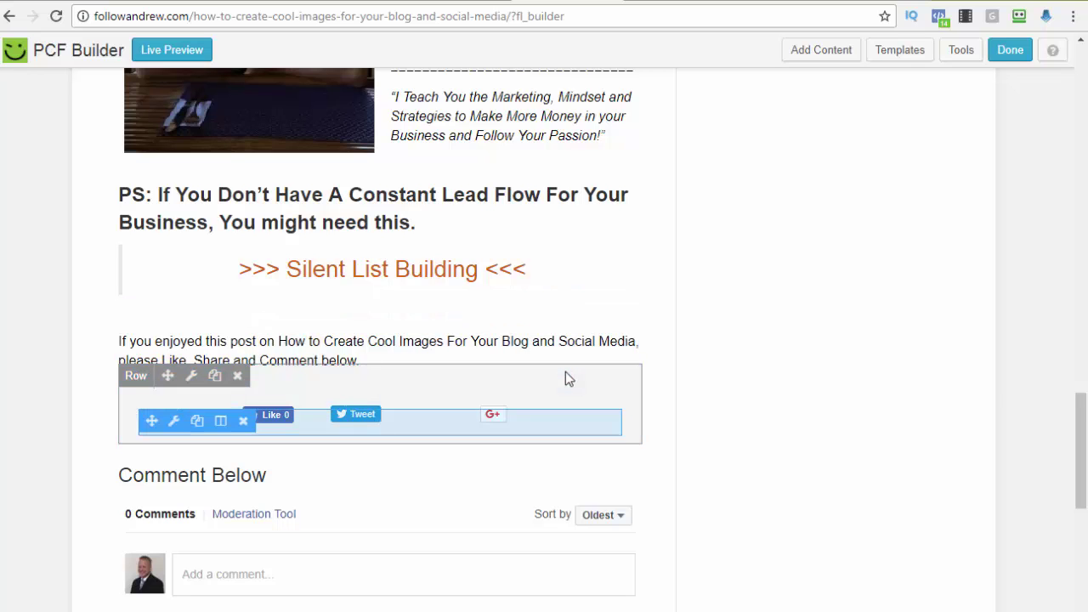
Duplicate the "Please watch the video below" row and move the copy beneath the embedded video
{"action": "scroll", "coordinate": [569, 379], "scroll_direction": "down", "scroll_amount": 6}
{"action": "scroll", "coordinate": [569, 379], "scroll_direction": "up", "scroll_amount": 7}
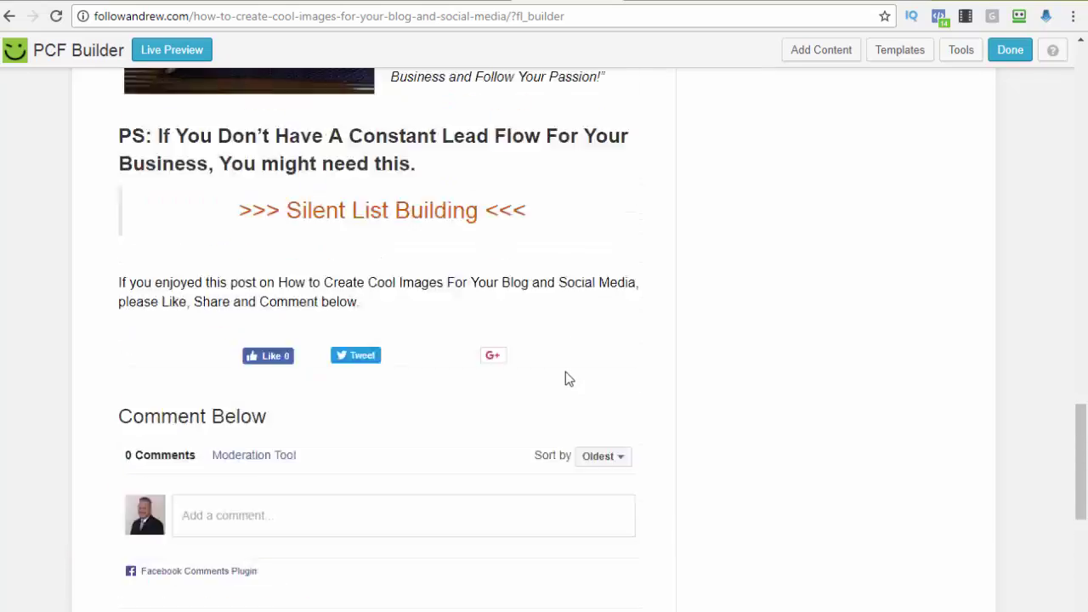
{"action": "scroll", "coordinate": [569, 379], "scroll_direction": "up", "scroll_amount": 15}
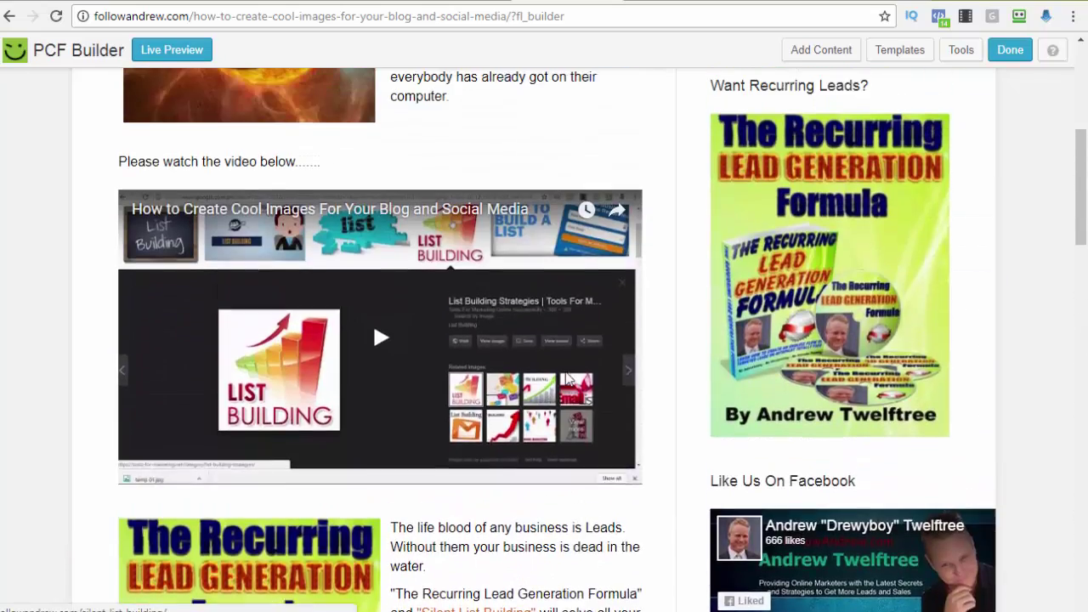
{"action": "scroll", "coordinate": [569, 377], "scroll_direction": "up", "scroll_amount": 2}
{"action": "scroll", "coordinate": [569, 377], "scroll_direction": "down", "scroll_amount": 4}
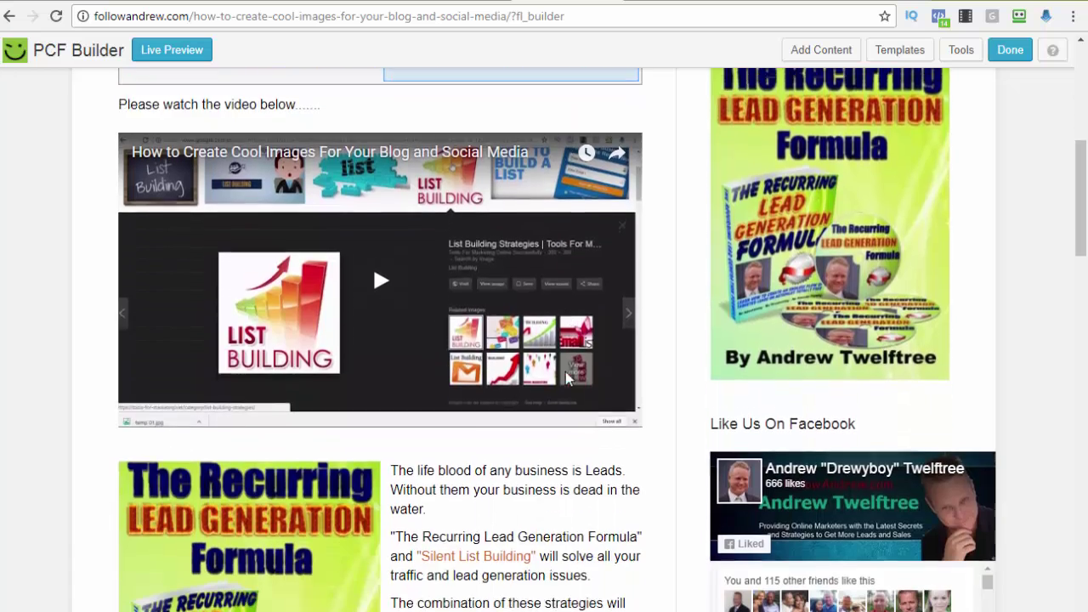
{"action": "scroll", "coordinate": [569, 379], "scroll_direction": "up", "scroll_amount": 2}
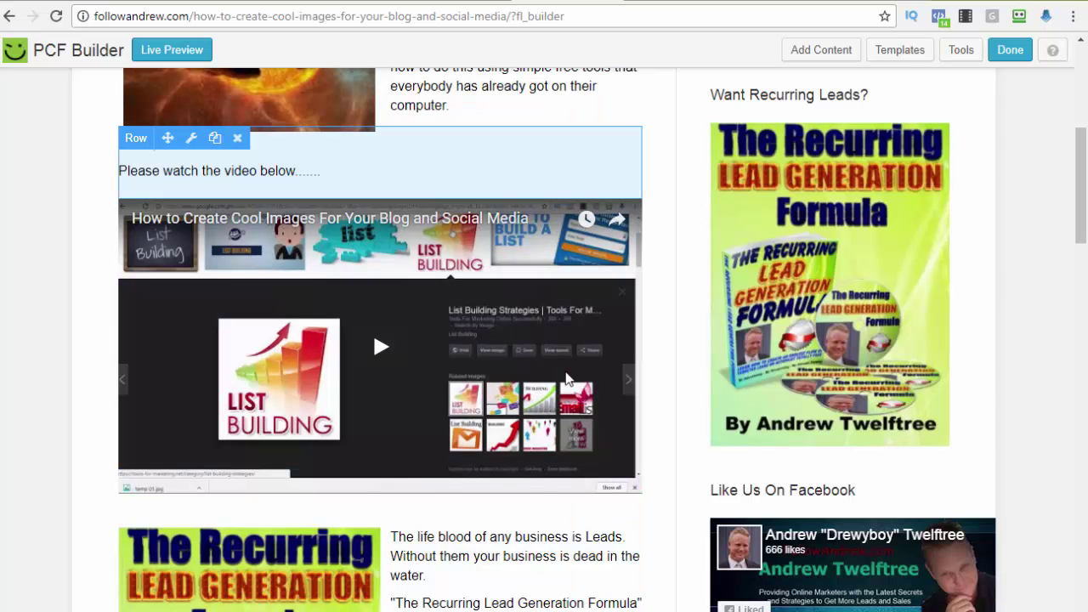
{"action": "left_click", "coordinate": [214, 138]}
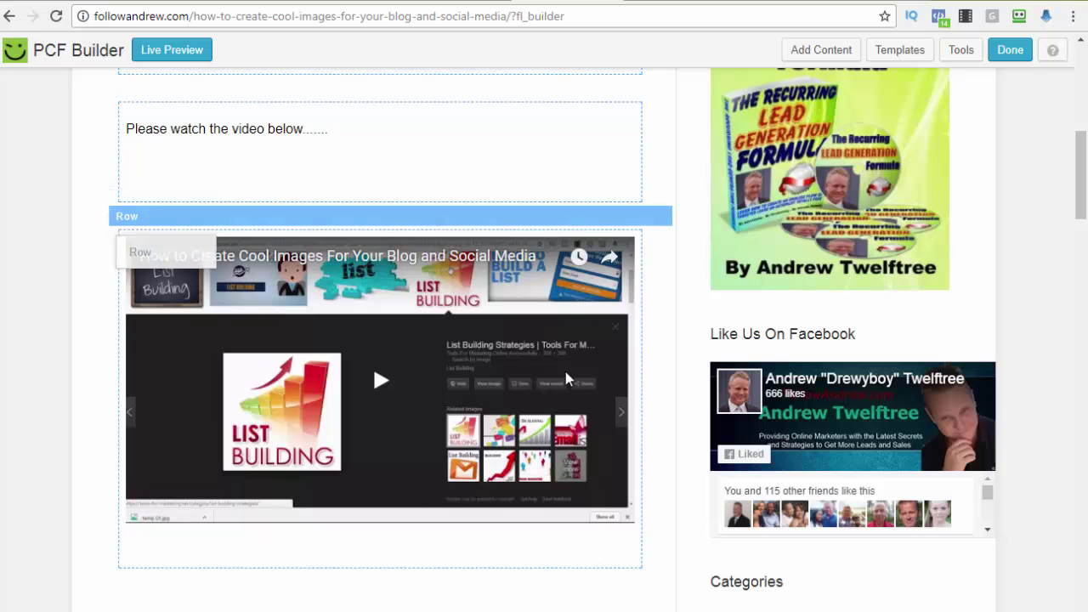
{"action": "left_click_drag", "start_coordinate": [141, 252], "coordinate": [137, 489]}
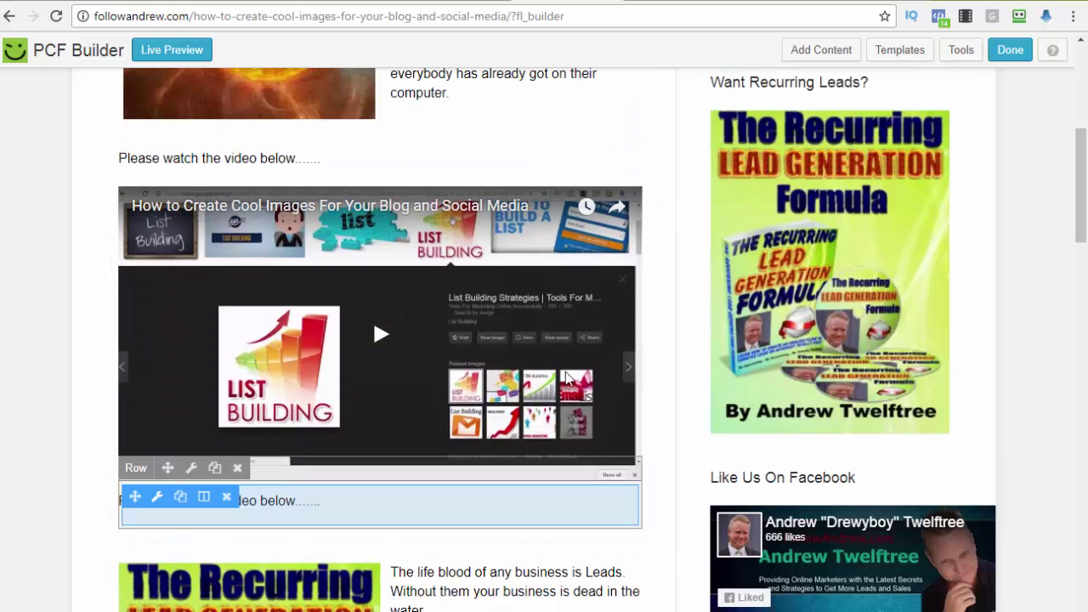
Replace the copied row's text with "I hope this video was useful and you can now create really cool images..." and start a new paragraph
{"action": "scroll", "coordinate": [566, 378], "scroll_direction": "down", "scroll_amount": 1}
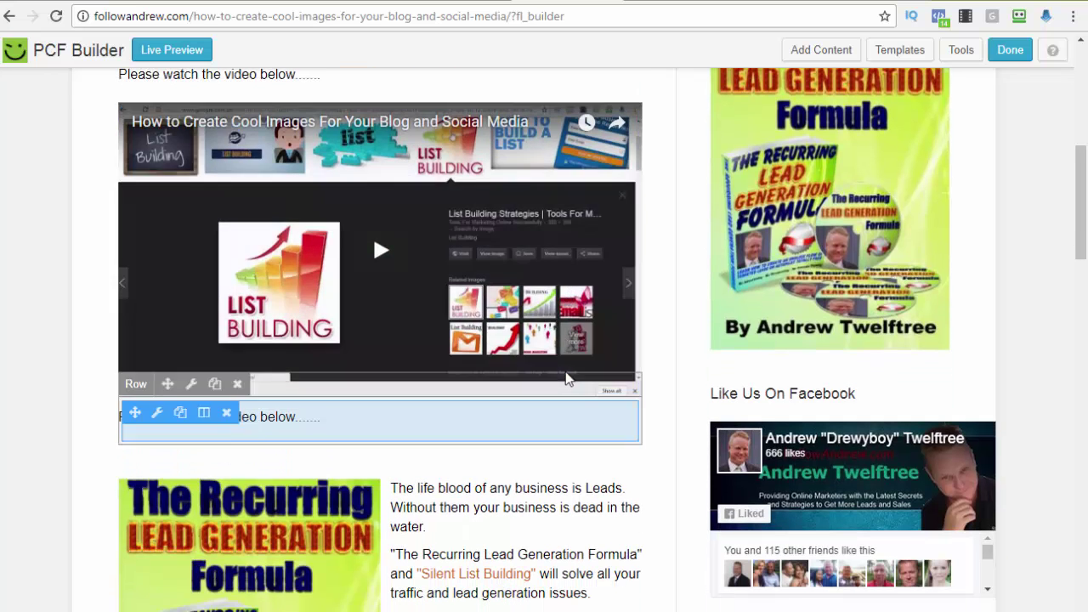
{"action": "scroll", "coordinate": [566, 377], "scroll_direction": "up", "scroll_amount": 1}
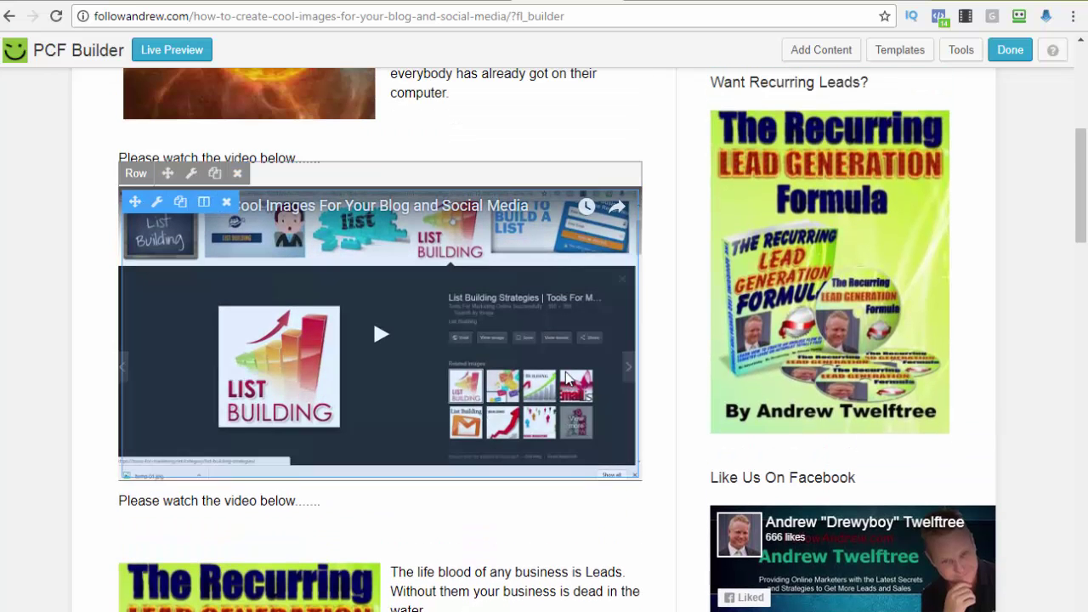
{"action": "left_click", "coordinate": [566, 378]}
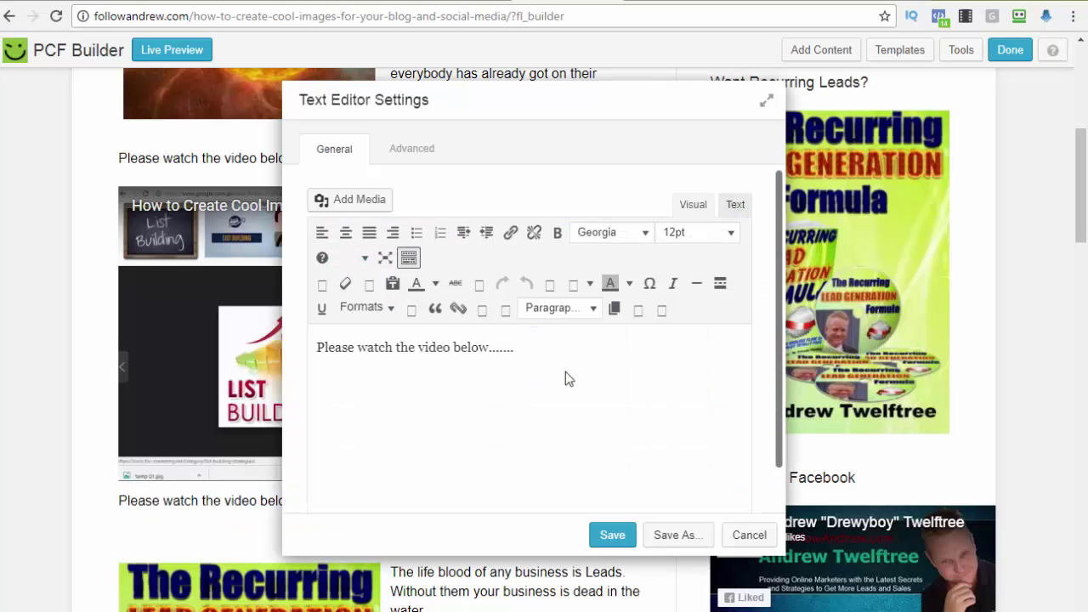
{"action": "key", "text": "ctrl+shift+Left"}
{"action": "key", "text": "ctrl+shift+Left"}
{"action": "key", "text": "ctrl+shift+Left"}
{"action": "key", "text": "ctrl+shift+Left"}
{"action": "key", "text": "ctrl+shift+Left"}
{"action": "key", "text": "ctrl+shift+Left"}
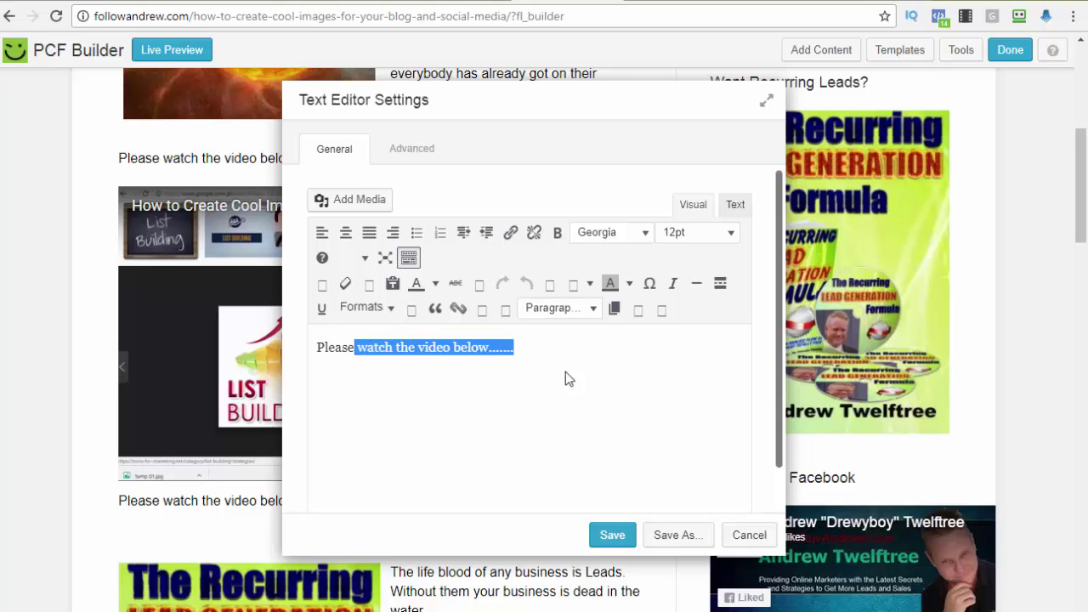
{"action": "type", "text": "I hop "}
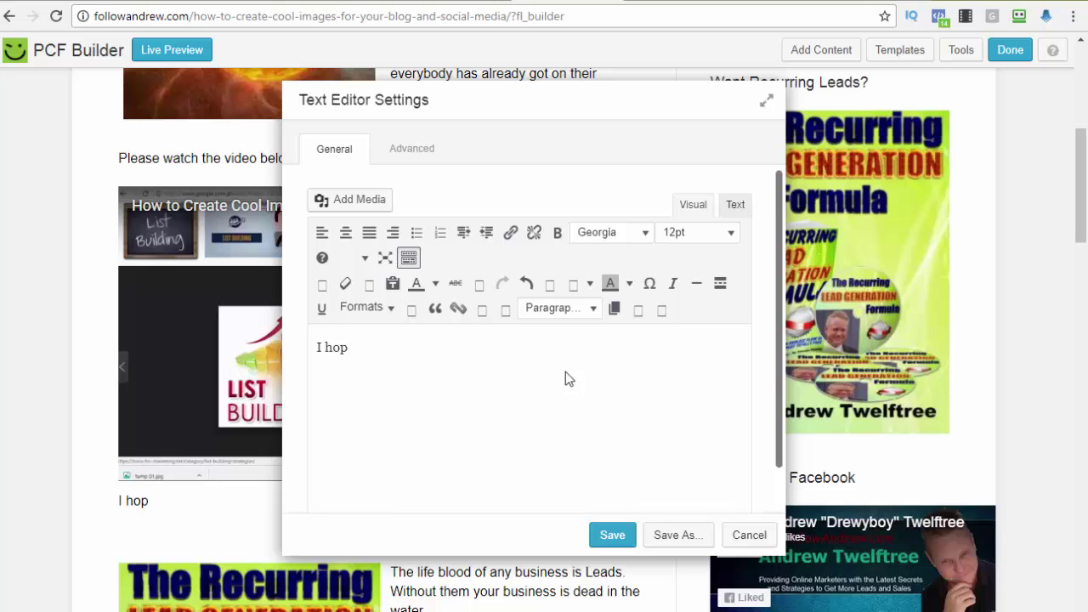
{"action": "type", "text": "e this video "}
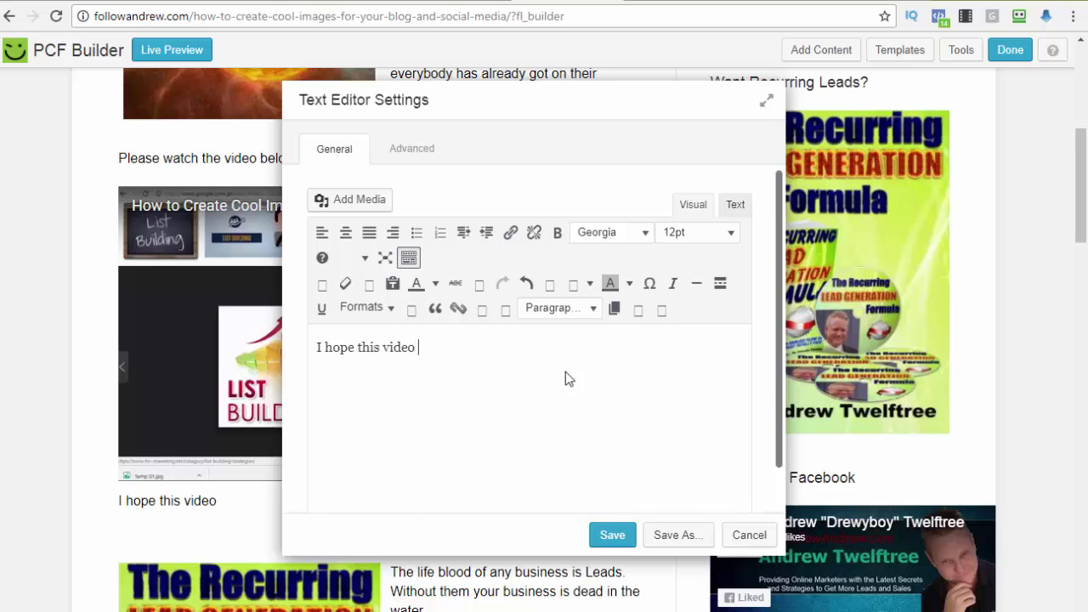
{"action": "type", "text": "was use"}
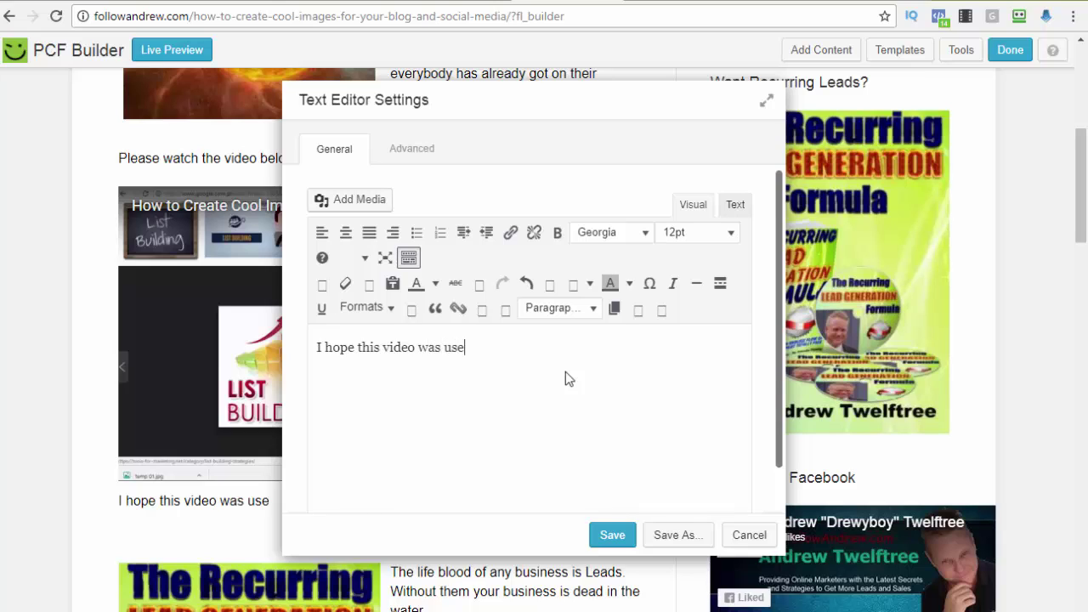
{"action": "type", "text": "ful and you can "}
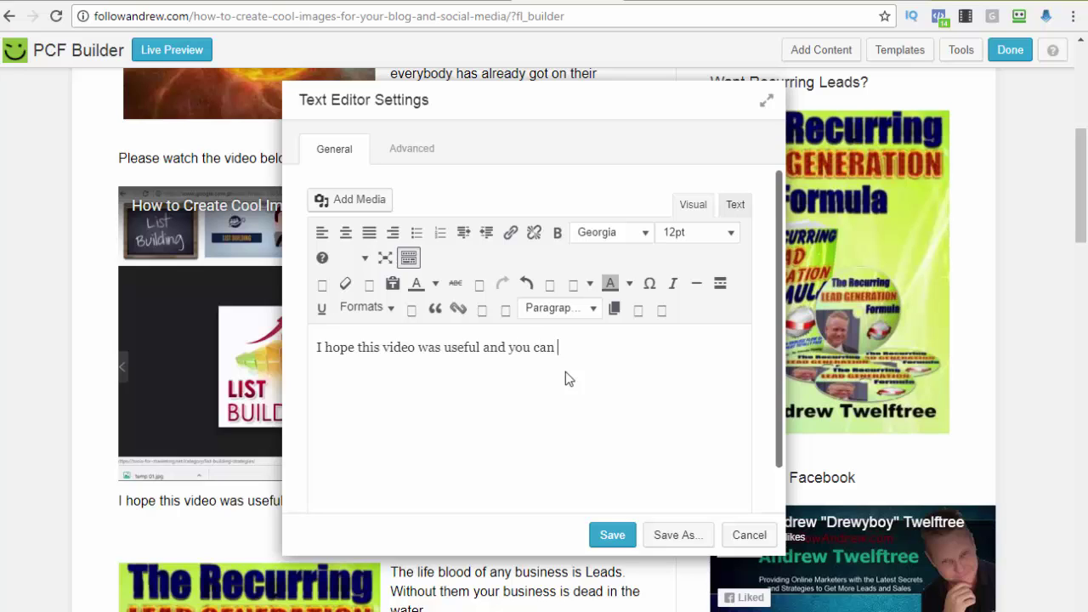
{"action": "type", "text": "now create really cool "}
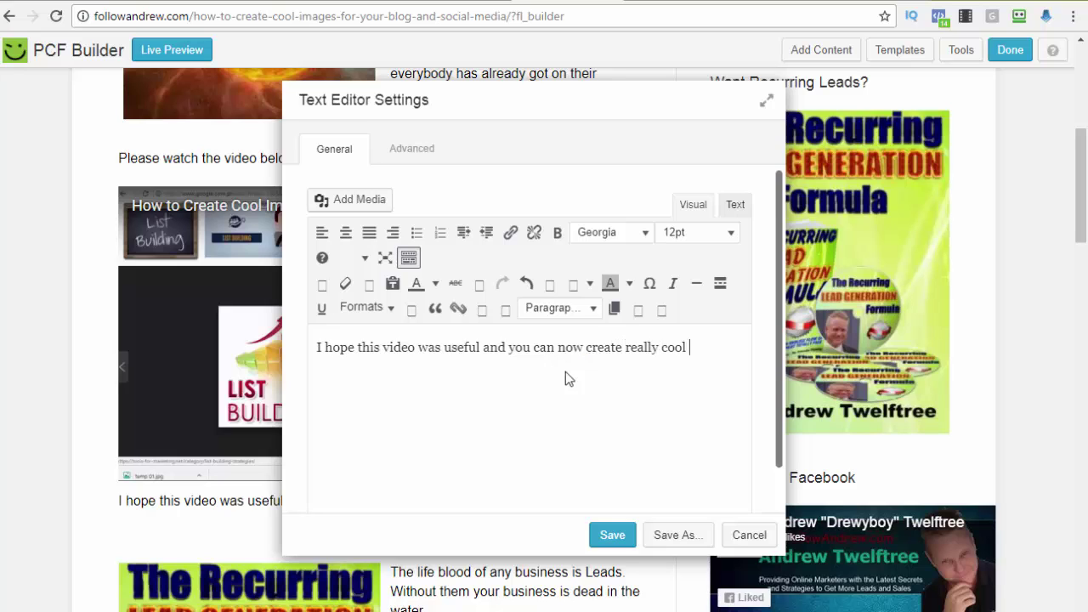
{"action": "type", "text": "images..."}
{"action": "key", "text": "Return"}
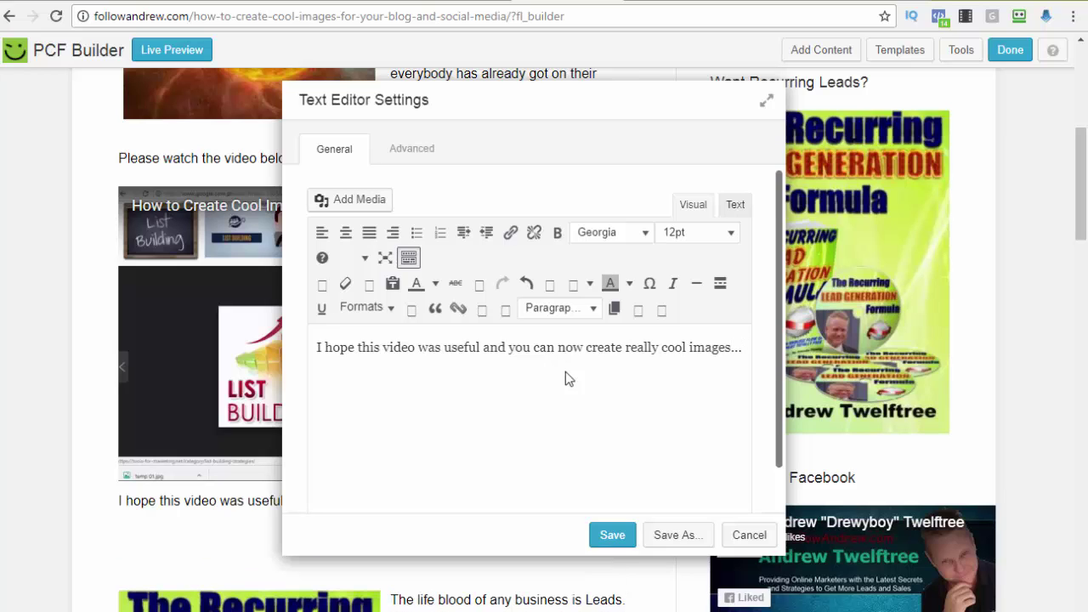
Add the paragraph "Feel free to browse my blog and grab a copy of the eBook below." and start a new one
{"action": "type", "text": "Feel free to"}
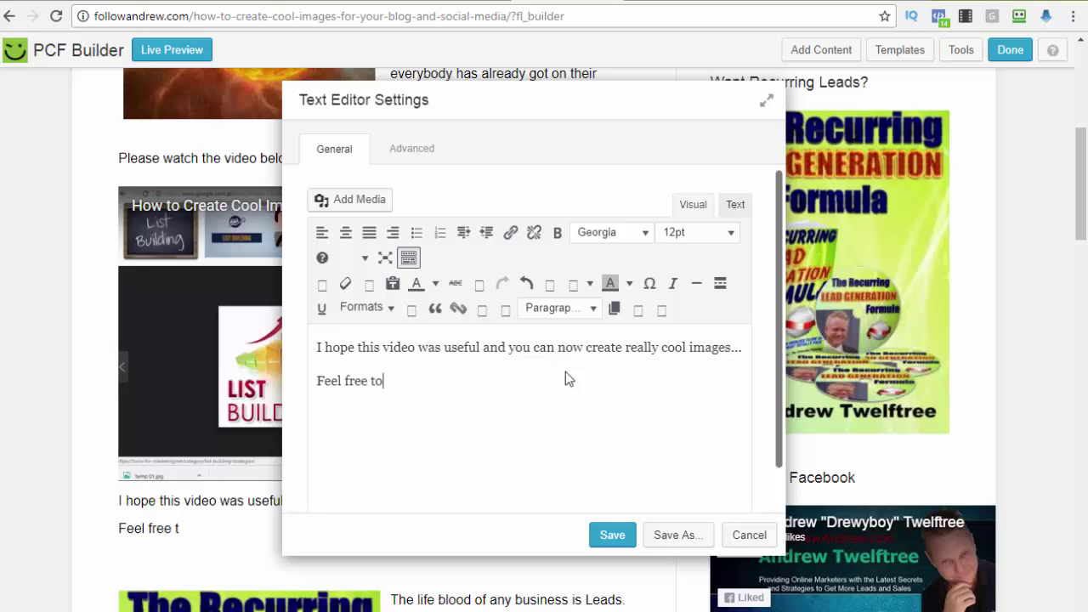
{"action": "type", "text": " browse my "}
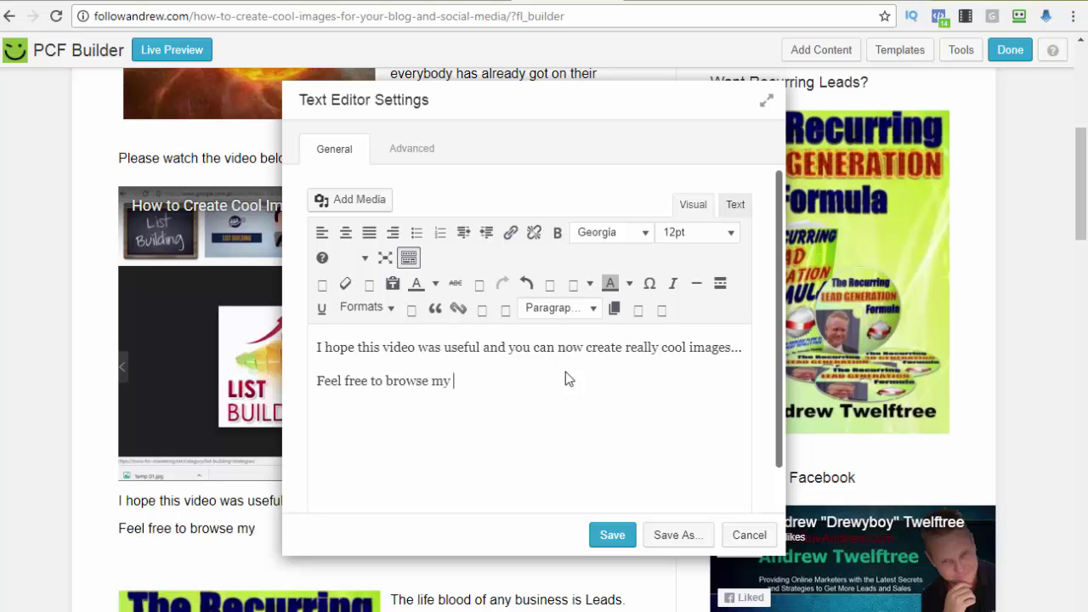
{"action": "type", "text": "blog and grab"}
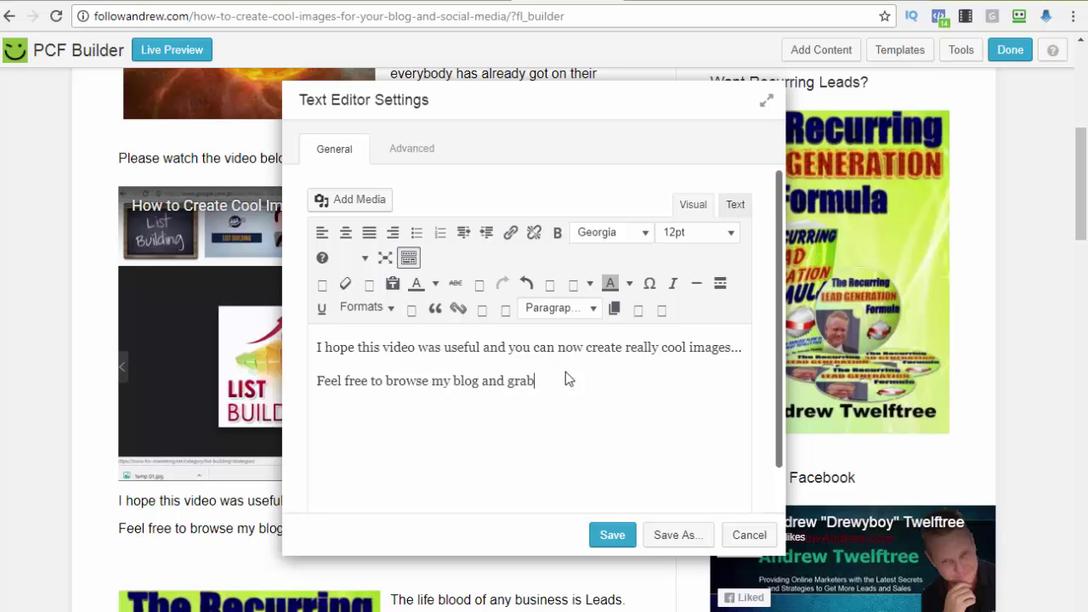
{"action": "type", "text": " a copy of the ebo"}
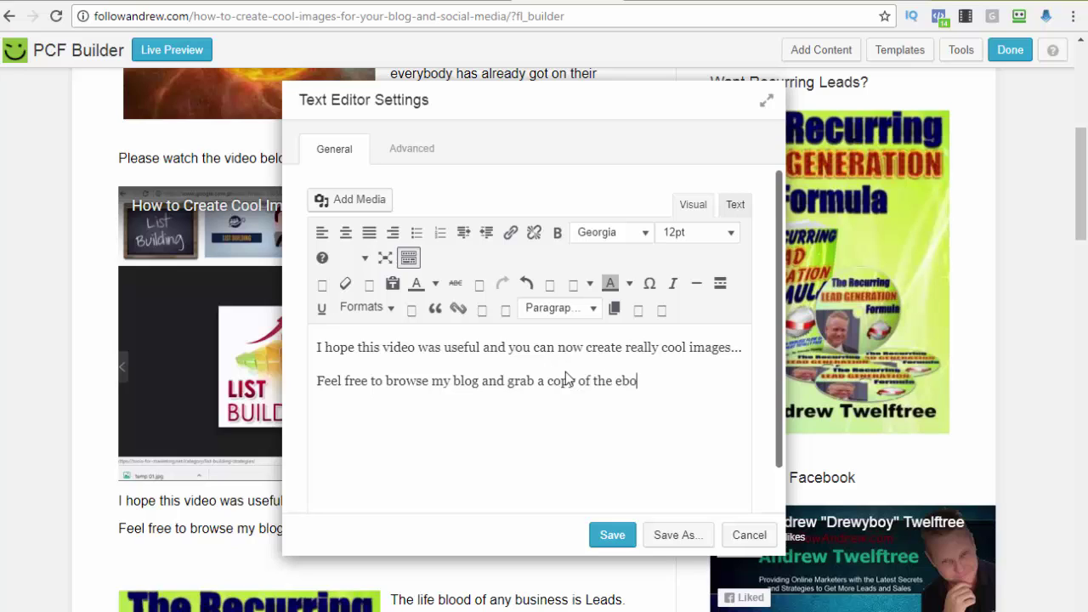
{"action": "type", "text": "ok below"}
{"action": "key", "text": "Left"}
{"action": "key", "text": "Left"}
{"action": "key", "text": "Left"}
{"action": "key", "text": "Left"}
{"action": "key", "text": "Left"}
{"action": "key", "text": "Left"}
{"action": "key", "text": "Left"}
{"action": "key", "text": "Left"}
{"action": "key", "text": "Left"}
{"action": "key", "text": "Left"}
{"action": "key", "text": "Delete"}
{"action": "type", "text": "B"}
{"action": "key", "text": "Return"}
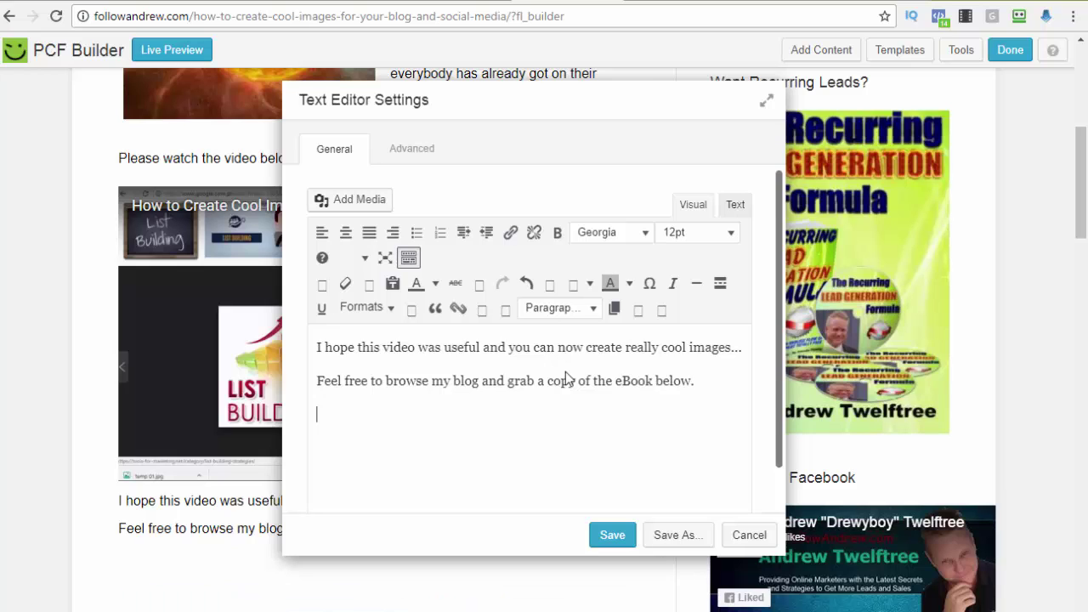
Write "Also if you have any questions contact me" as the third paragraph
{"action": "type", "text": "Also if you "}
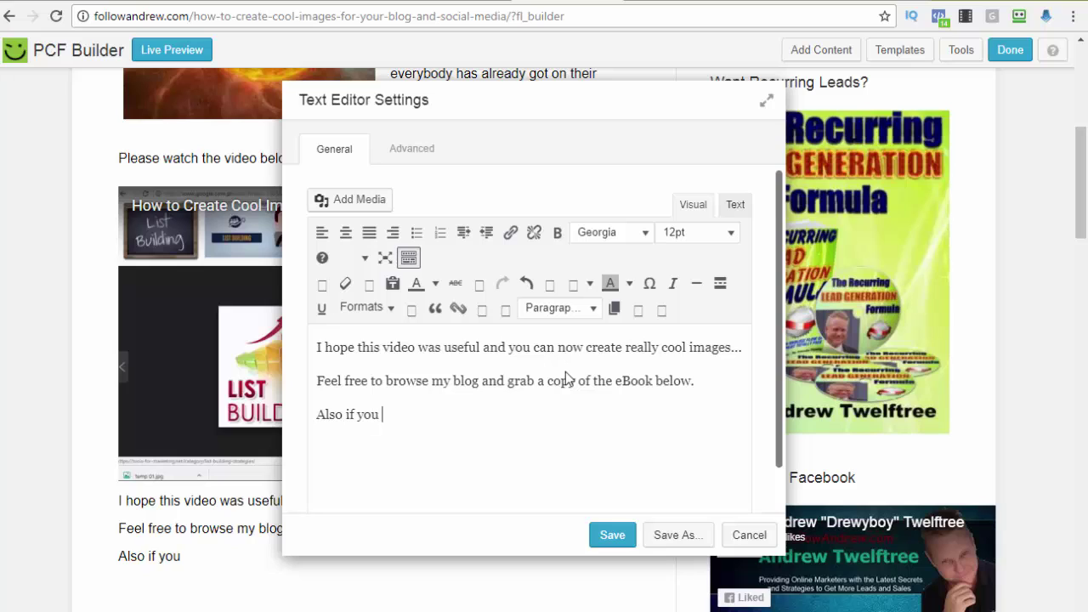
{"action": "type", "text": "have andy"}
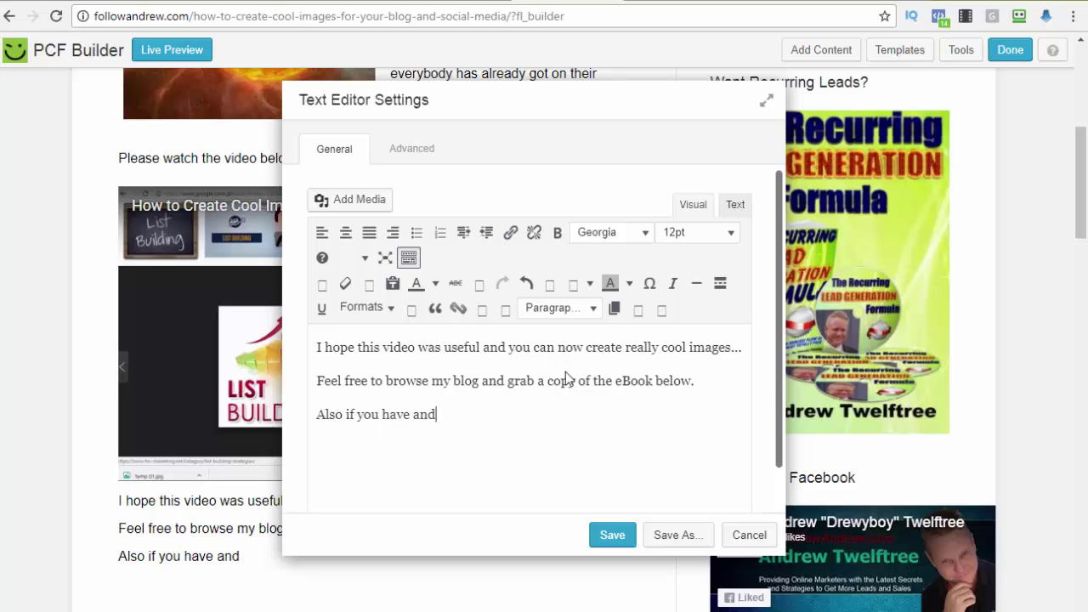
{"action": "key", "text": "BackSpace"}
{"action": "key", "text": "BackSpace"}
{"action": "key", "text": "BackSpace"}
{"action": "type", "text": "y questions"}
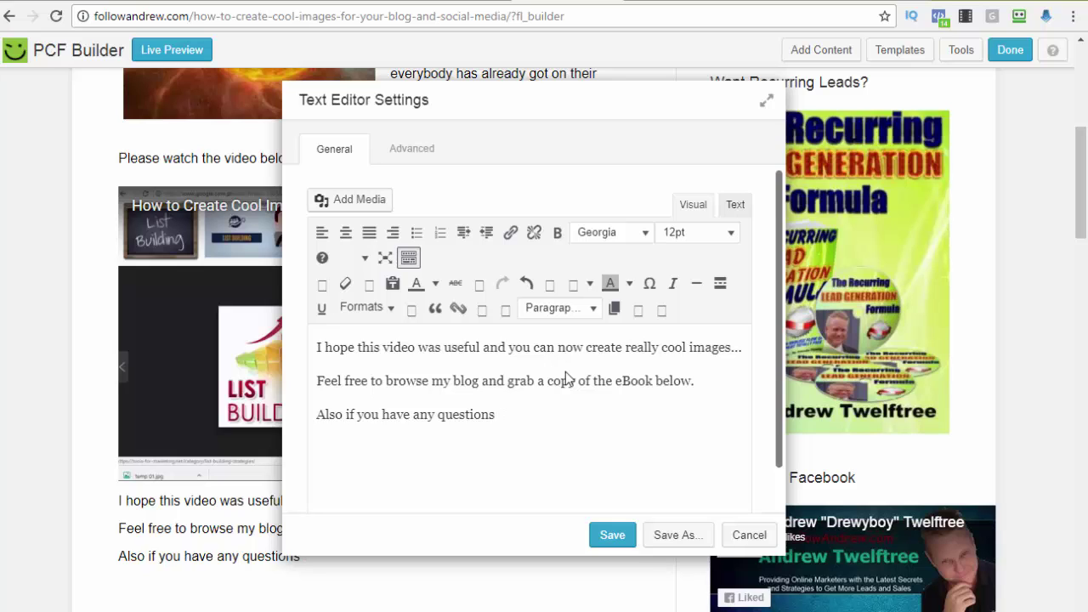
{"action": "type", "text": "contact me"}
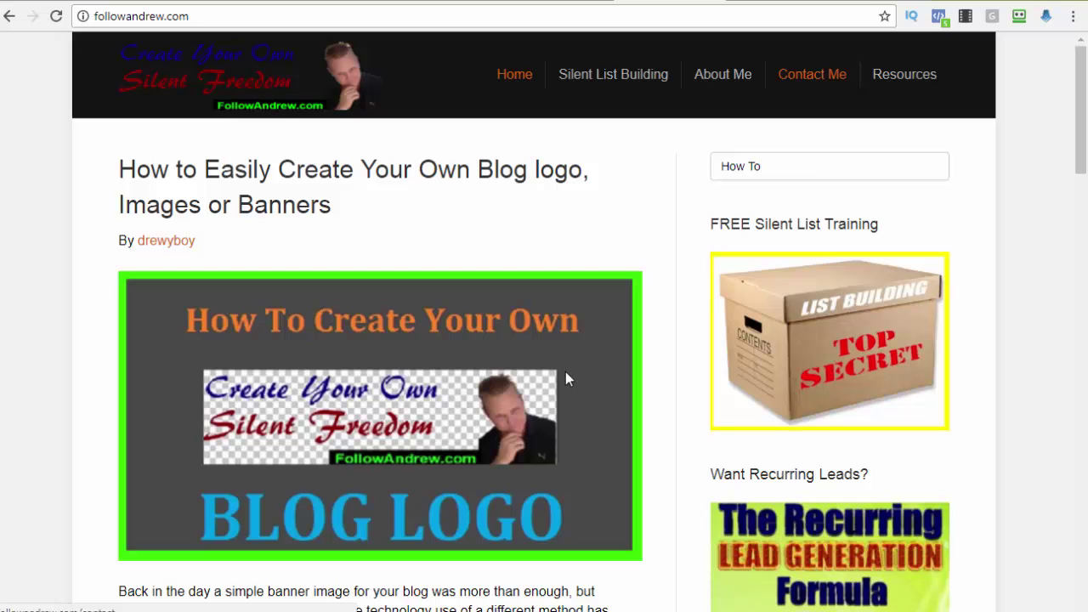
Copy the blog's Contact Me link address and extend the third paragraph with "....."
{"action": "right_click", "coordinate": [812, 74]}
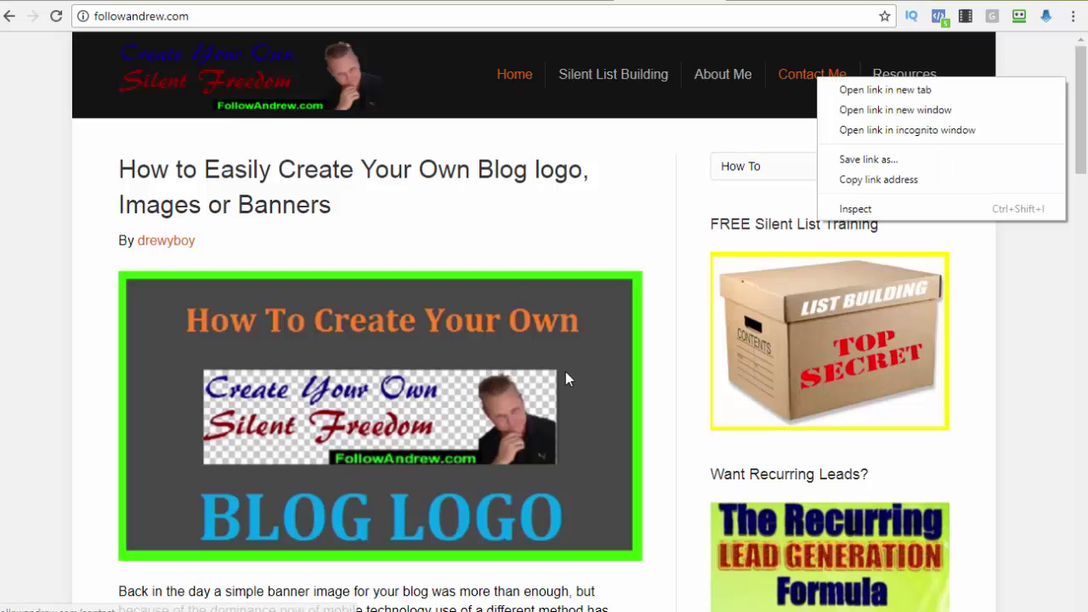
{"action": "left_click", "coordinate": [875, 177]}
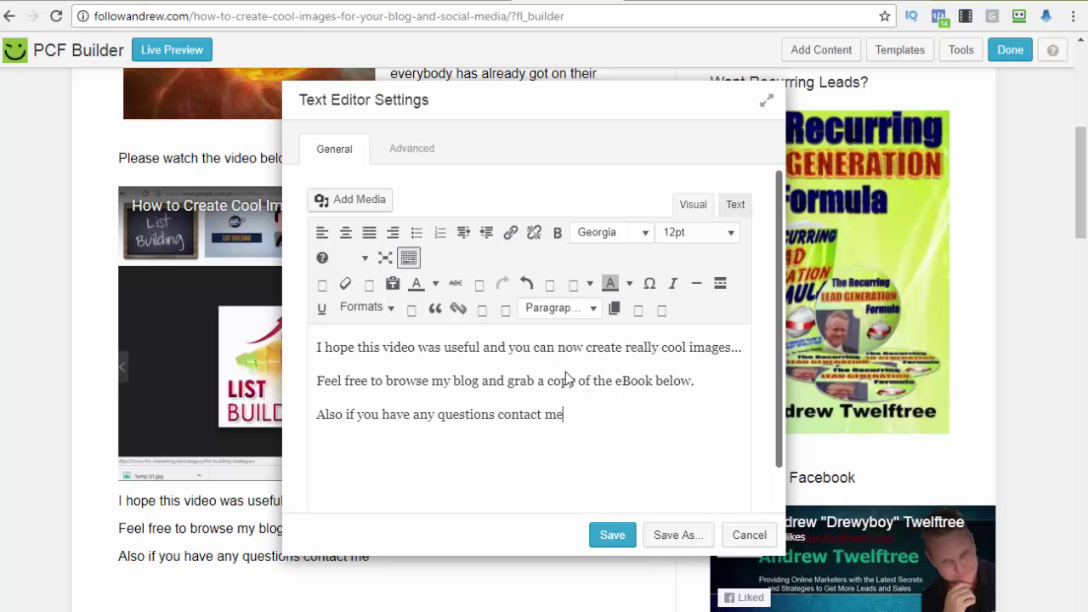
{"action": "type", "text": "....."}
{"action": "key", "text": "shift+Left"}
{"action": "key", "text": "shift+Left"}
{"action": "key", "text": "shift+Left"}
{"action": "key", "text": "shift+Left"}
{"action": "key", "text": "shift+Left"}
{"action": "key", "text": "shift+Left"}
{"action": "key", "text": "shift+Left"}
{"action": "key", "text": "shift+Left"}
{"action": "key", "text": "shift+Left"}
{"action": "key", "text": "shift+Left"}
{"action": "key", "text": "shift+Left"}
{"action": "key", "text": "shift+Left"}
{"action": "key", "text": "shift+Left"}
{"action": "key", "text": "shift+Left"}
{"action": "key", "text": "shift+Left"}
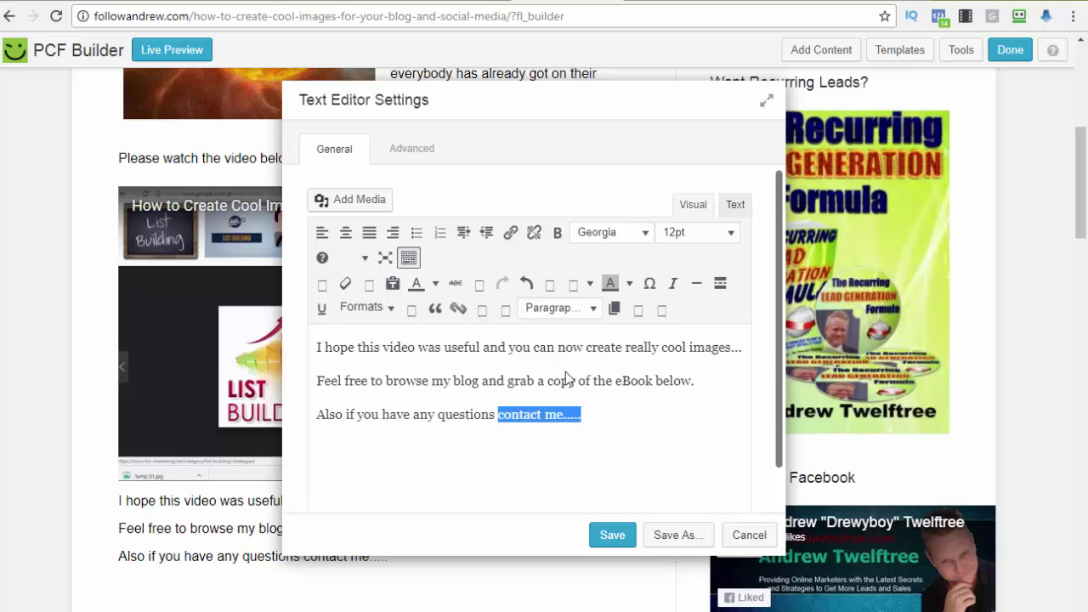
{"action": "key", "text": "ctrl+k"}
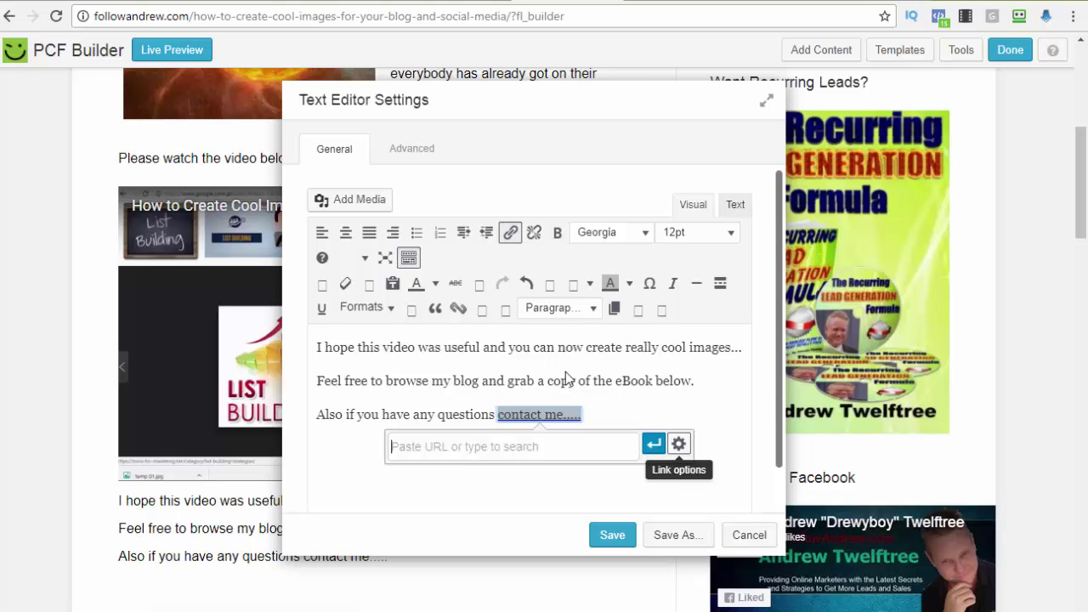
{"action": "key", "text": "Return"}
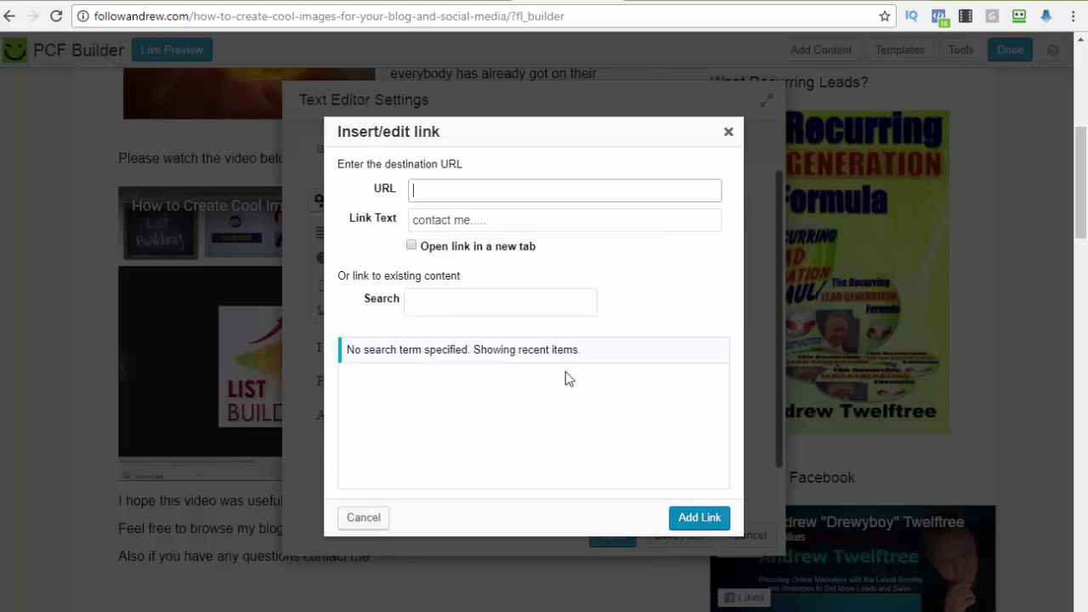
{"action": "key", "text": "ctrl+v"}
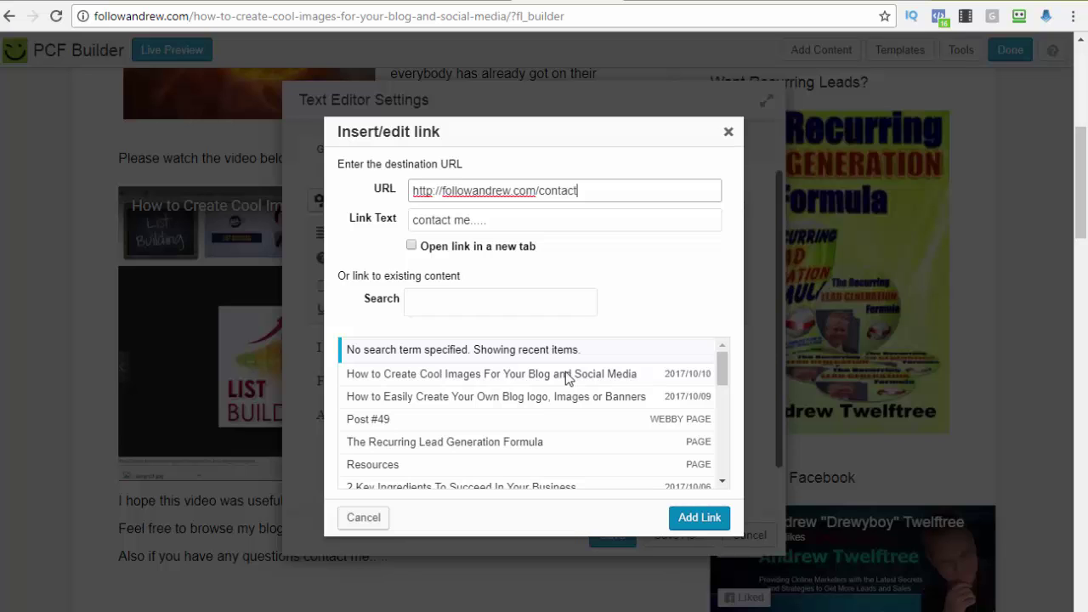
{"action": "key", "text": "Tab"}
{"action": "key", "text": "Tab"}
{"action": "key", "text": "space"}
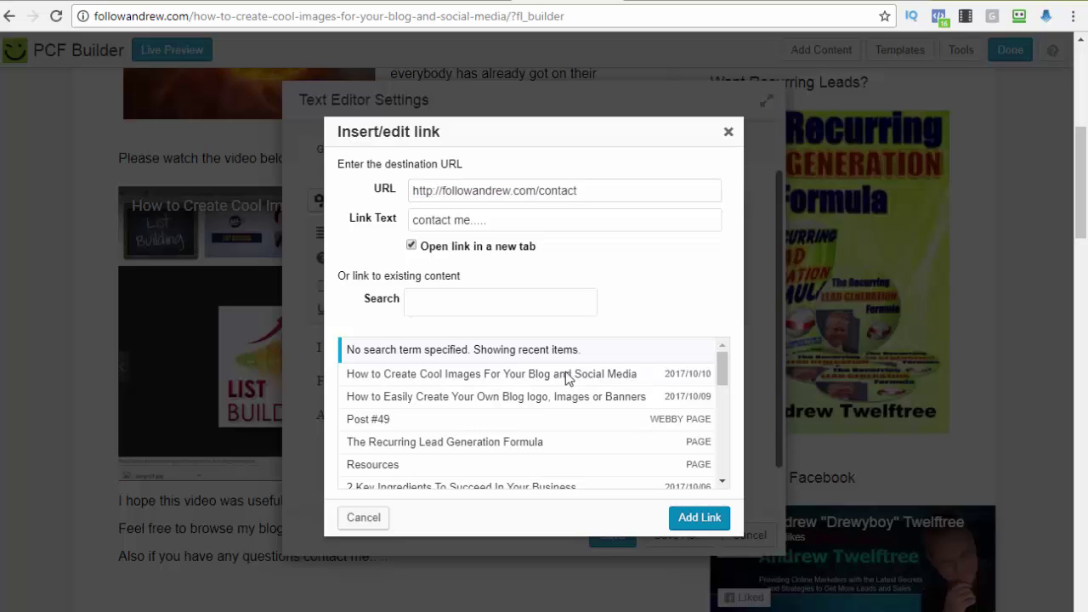
{"action": "key", "text": "Return"}
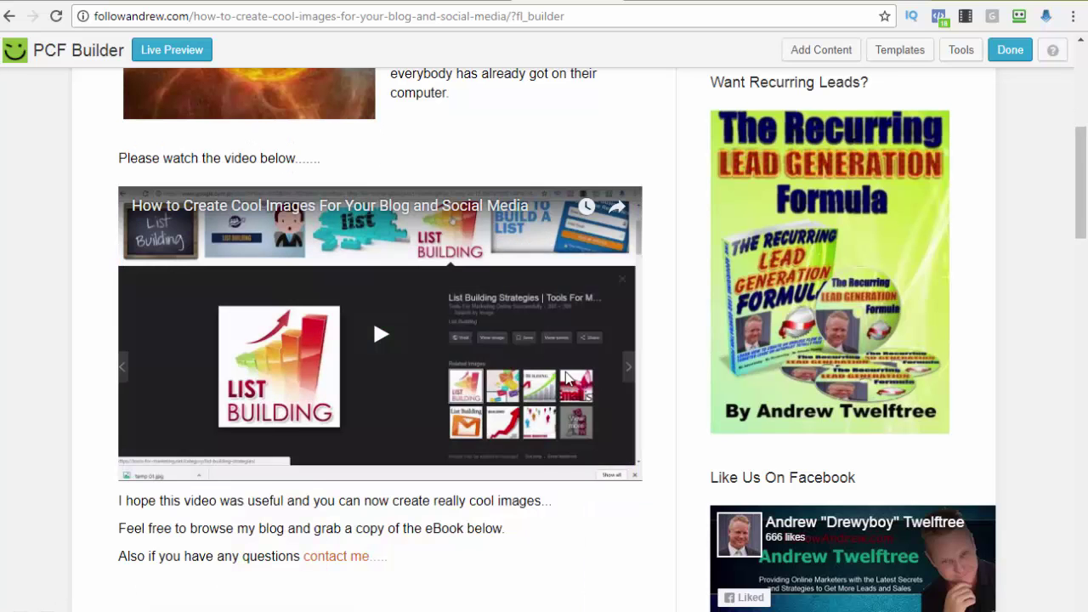
Review the edited post from its title through the video, closing text and share links to the comment section
{"action": "scroll", "coordinate": [566, 378], "scroll_direction": "down", "scroll_amount": 5}
{"action": "scroll", "coordinate": [568, 379], "scroll_direction": "up", "scroll_amount": 5}
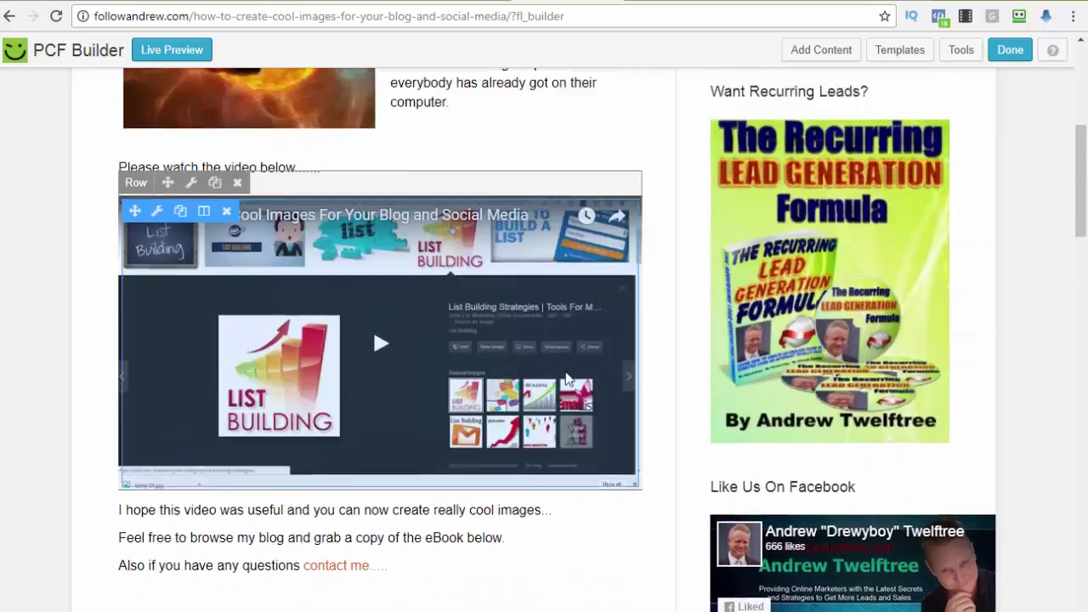
{"action": "scroll", "coordinate": [566, 377], "scroll_direction": "up", "scroll_amount": 5}
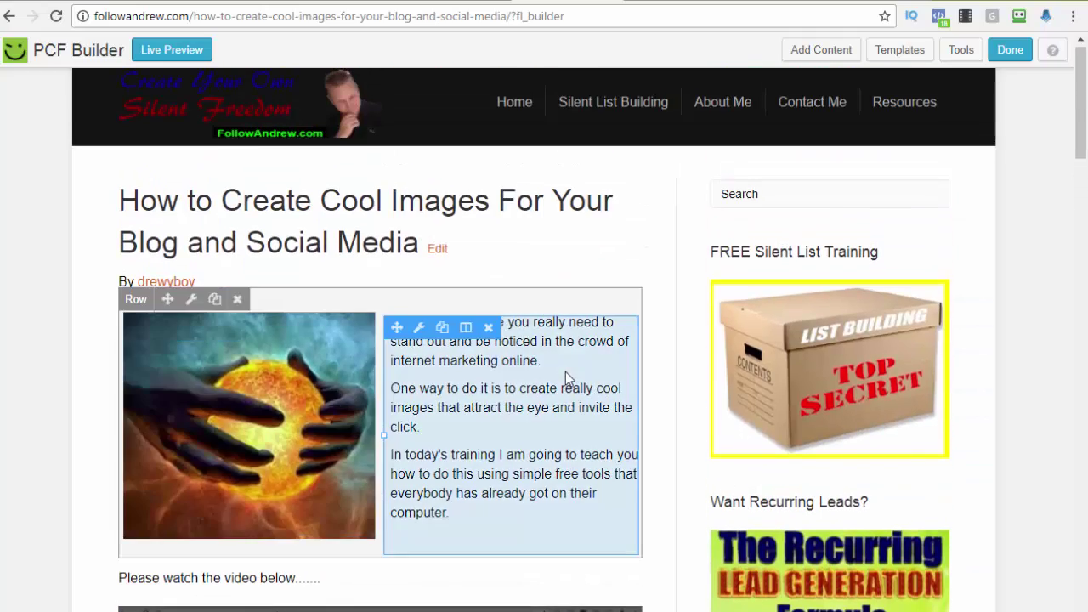
{"action": "scroll", "coordinate": [567, 377], "scroll_direction": "down", "scroll_amount": 2}
{"action": "scroll", "coordinate": [568, 379], "scroll_direction": "down", "scroll_amount": 2}
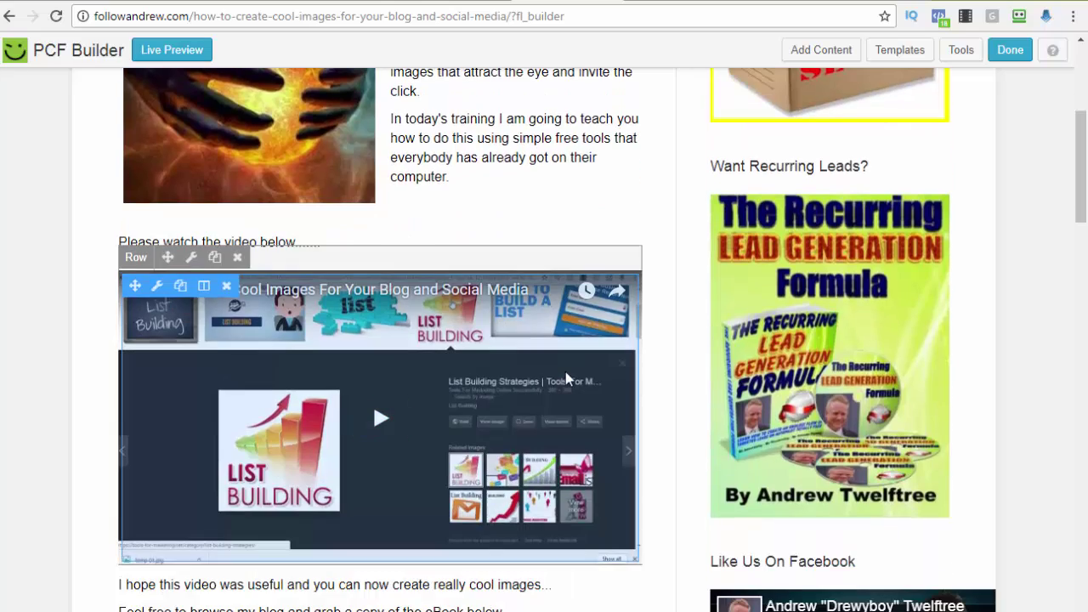
{"action": "scroll", "coordinate": [568, 379], "scroll_direction": "down", "scroll_amount": 3}
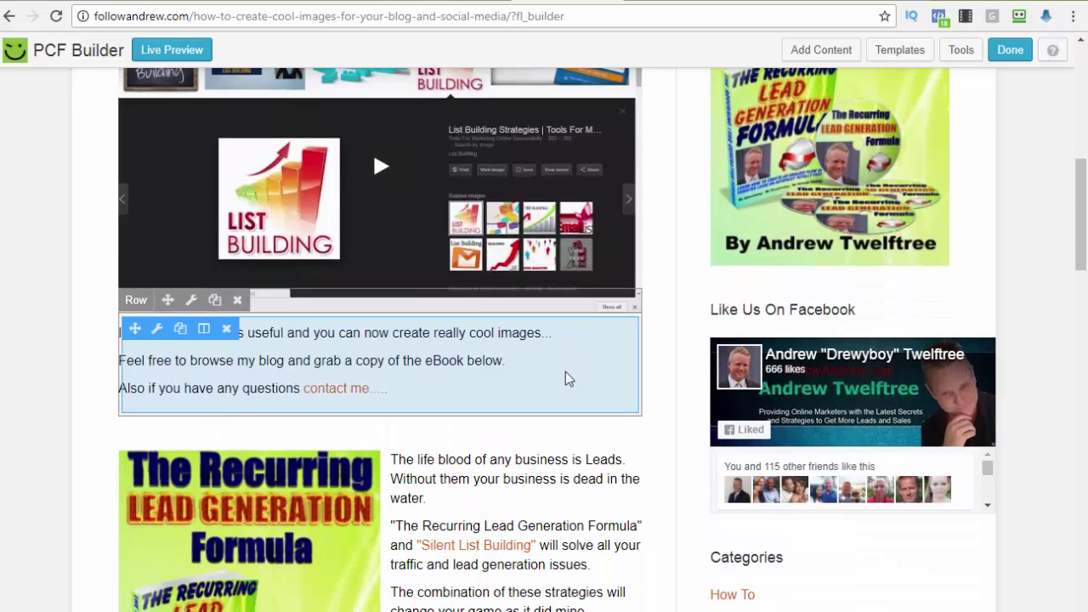
{"action": "scroll", "coordinate": [569, 380], "scroll_direction": "down", "scroll_amount": 2}
{"action": "scroll", "coordinate": [567, 378], "scroll_direction": "down", "scroll_amount": 5}
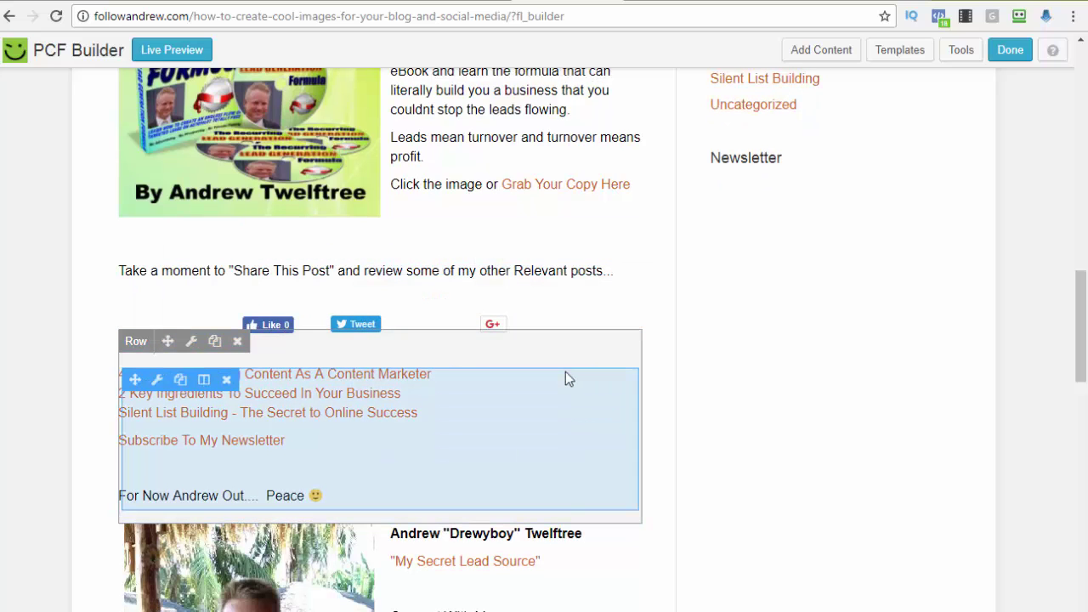
{"action": "scroll", "coordinate": [569, 379], "scroll_direction": "down", "scroll_amount": 3}
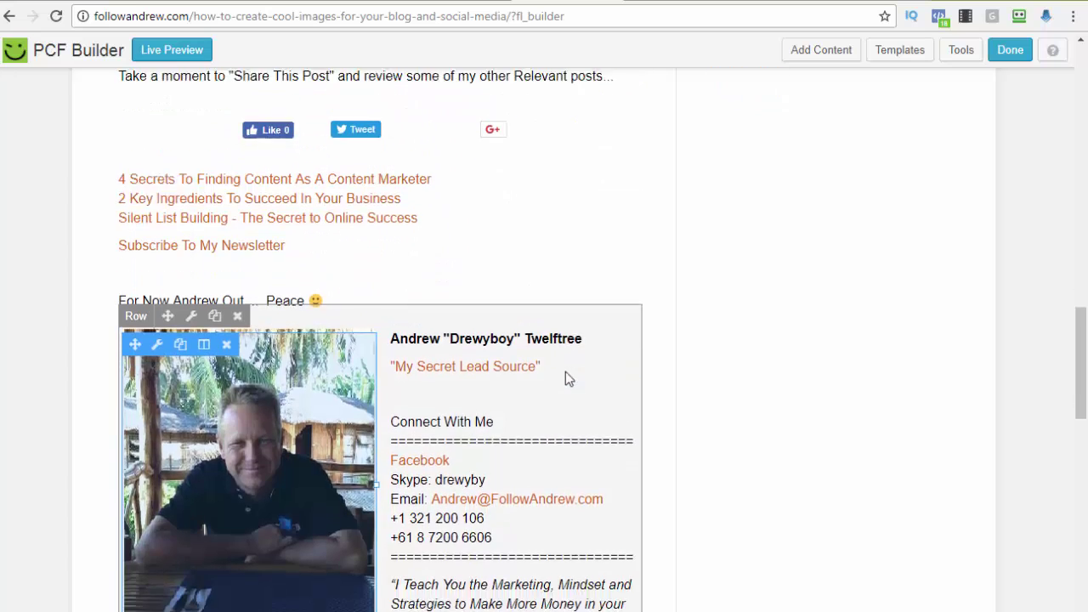
{"action": "scroll", "coordinate": [569, 379], "scroll_direction": "down", "scroll_amount": 5}
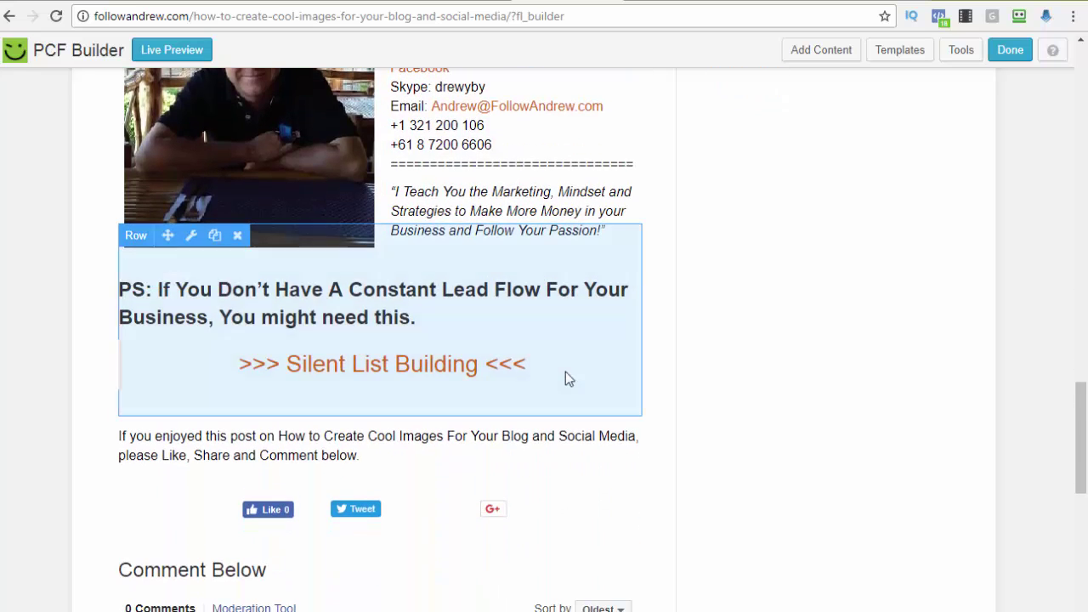
{"action": "scroll", "coordinate": [569, 379], "scroll_direction": "down", "scroll_amount": 1}
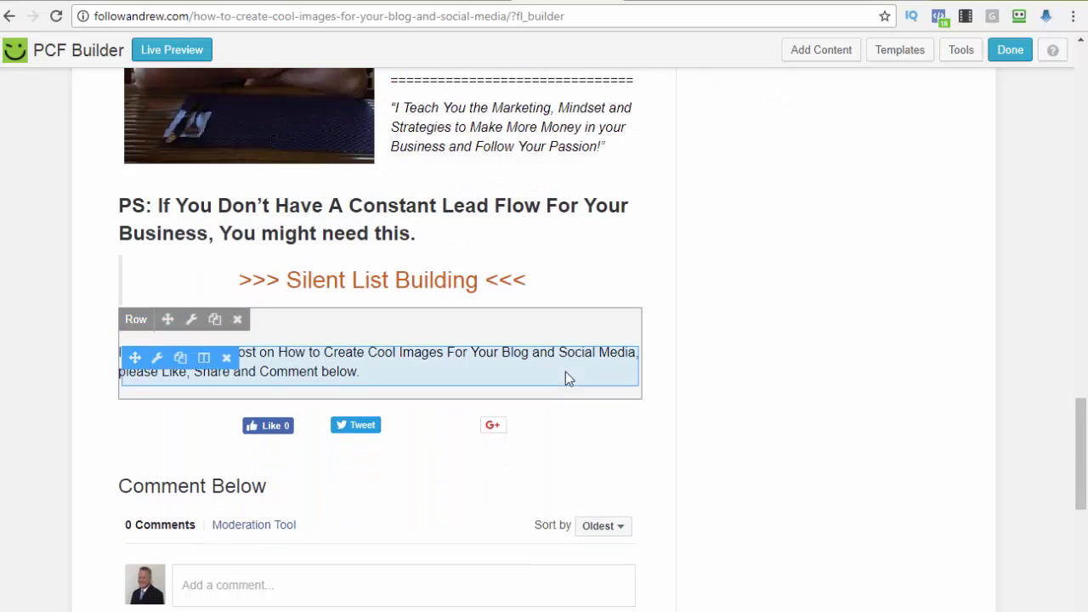
{"action": "scroll", "coordinate": [569, 379], "scroll_direction": "down", "scroll_amount": 6}
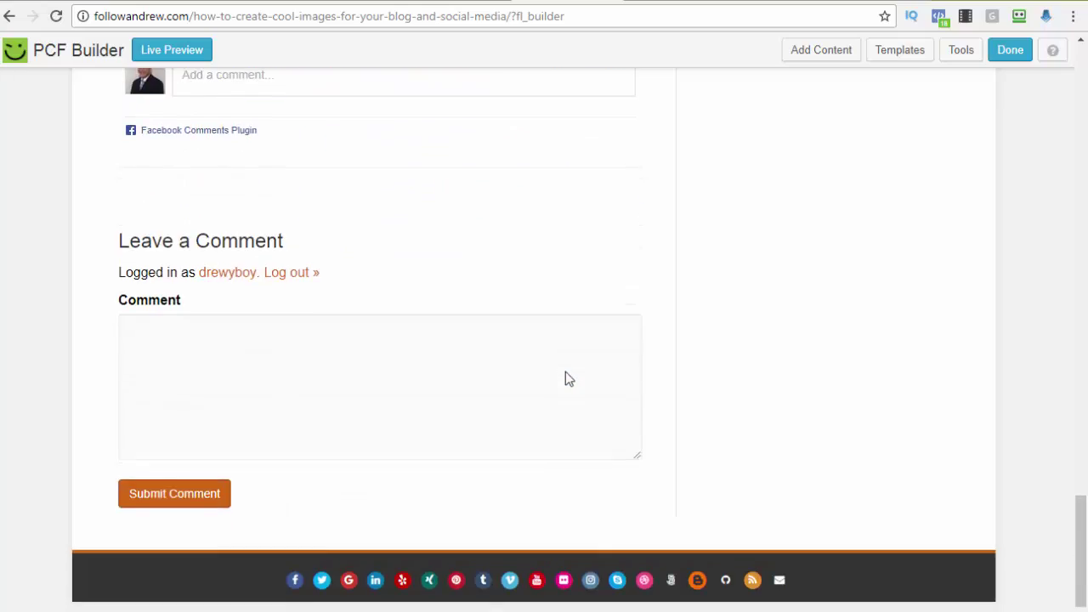
Finish editing the post in the page builder and publish the changes
{"action": "scroll", "coordinate": [569, 380], "scroll_direction": "up", "scroll_amount": 18}
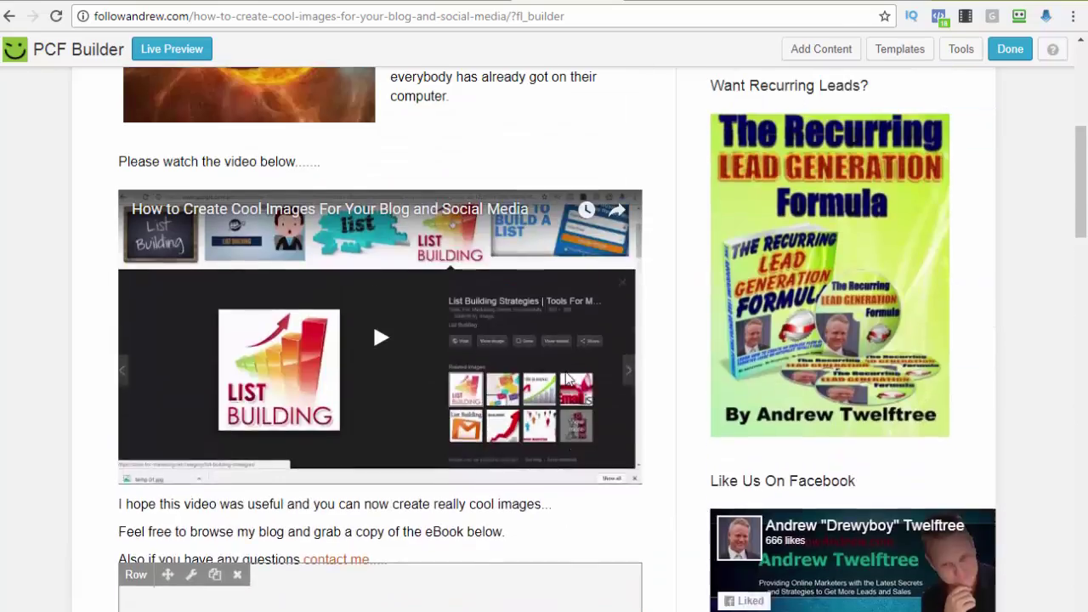
{"action": "scroll", "coordinate": [569, 380], "scroll_direction": "up", "scroll_amount": 5}
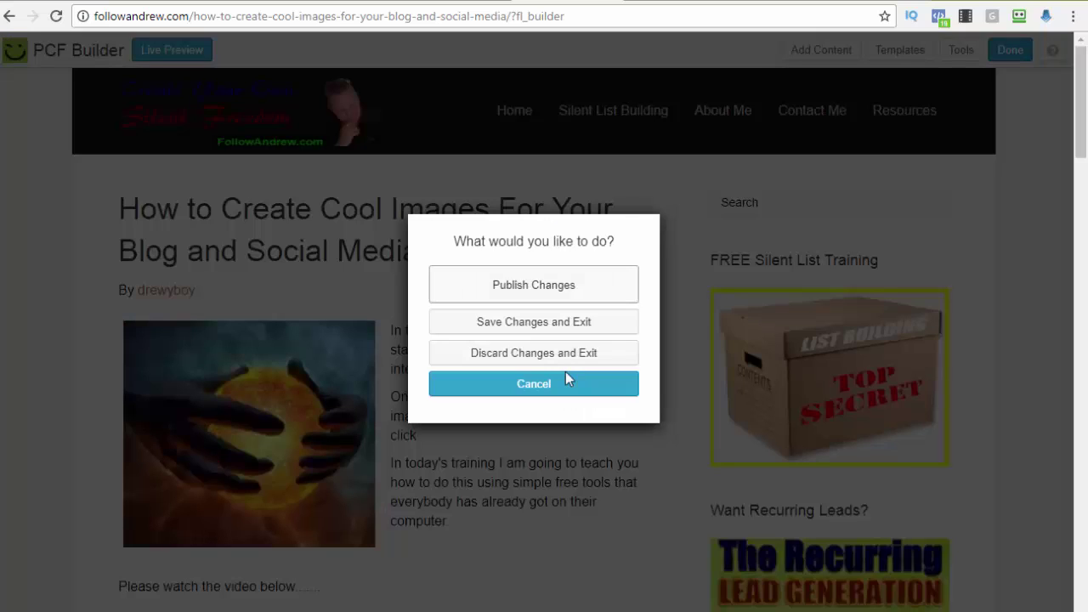
{"action": "key", "text": "Return"}
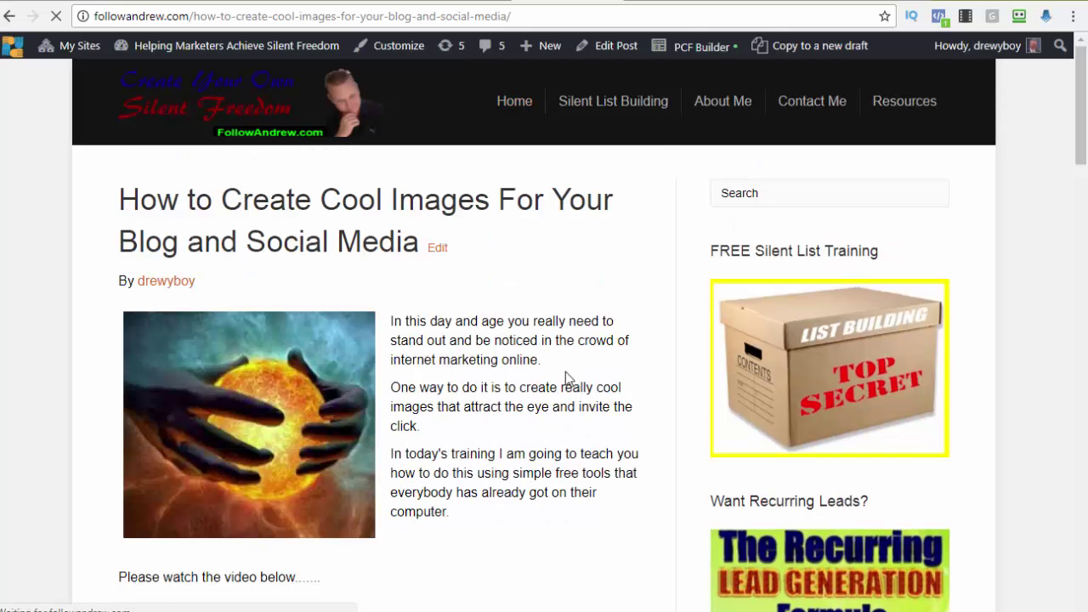
Check the published post's intro, embedded video and the new text beneath the video
{"action": "scroll", "coordinate": [567, 379], "scroll_direction": "down", "scroll_amount": 6}
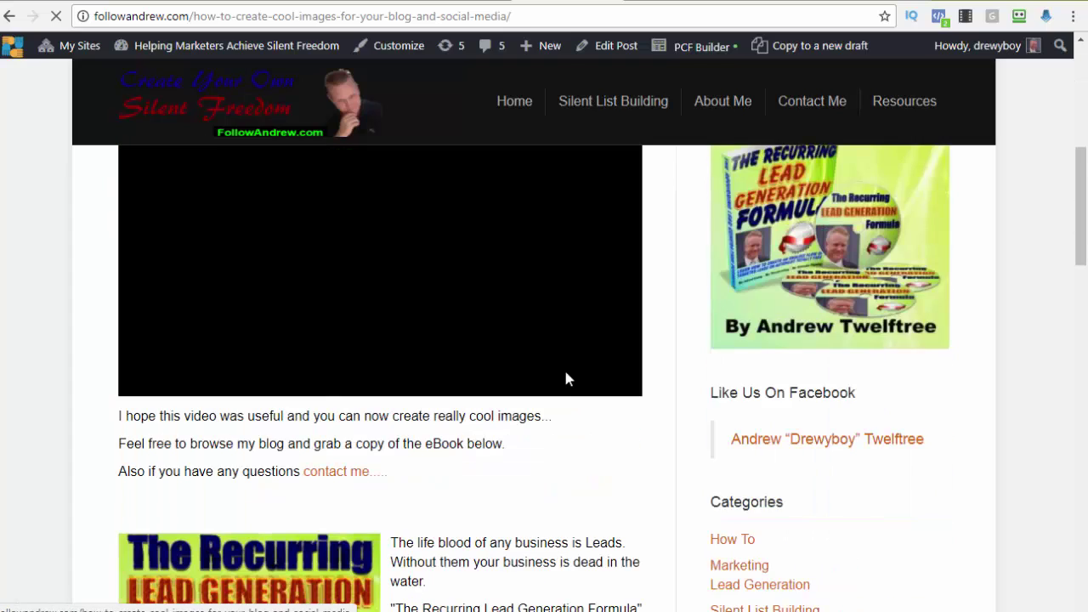
{"action": "scroll", "coordinate": [568, 378], "scroll_direction": "down", "scroll_amount": 3}
{"action": "scroll", "coordinate": [568, 377], "scroll_direction": "up", "scroll_amount": 5}
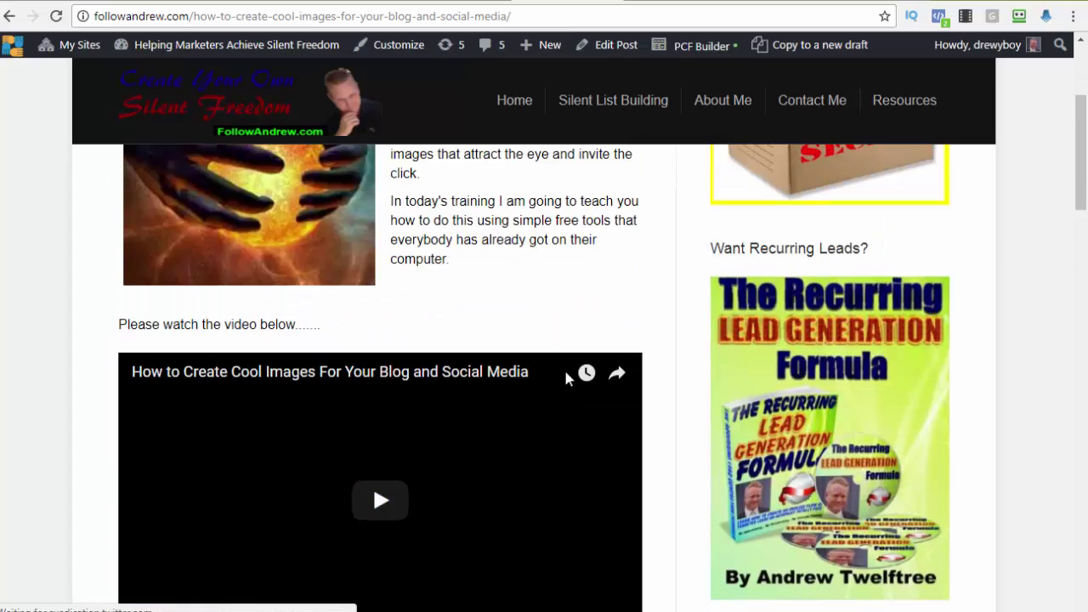
{"action": "scroll", "coordinate": [567, 378], "scroll_direction": "up", "scroll_amount": 3}
{"action": "scroll", "coordinate": [567, 378], "scroll_direction": "down", "scroll_amount": 2}
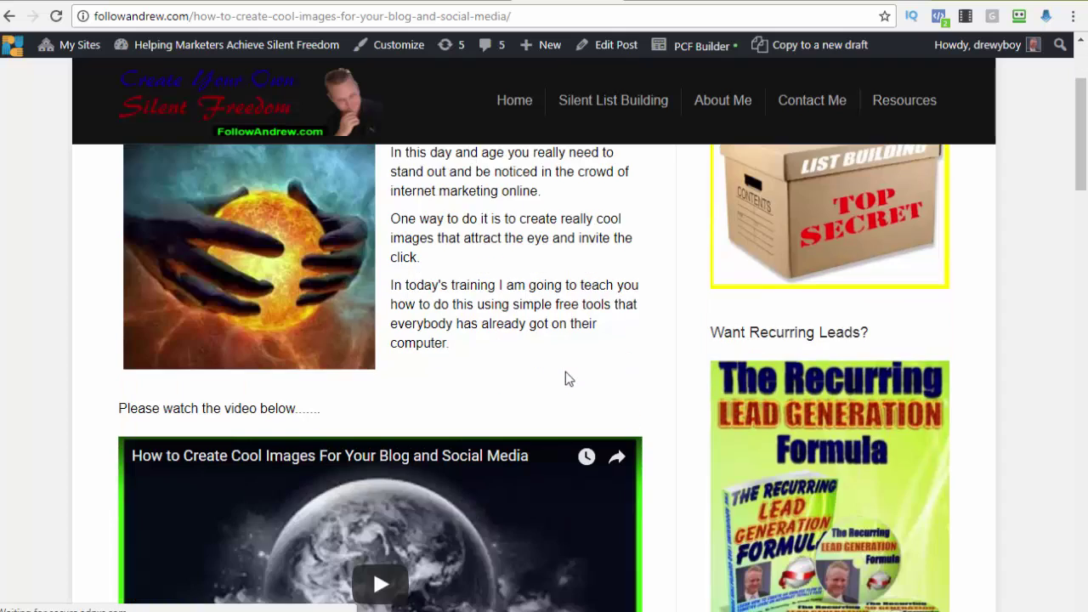
{"action": "scroll", "coordinate": [567, 378], "scroll_direction": "up", "scroll_amount": 2}
Reload the blog's home page and check the new post's title, featured image and excerpt
{"action": "key", "text": "F5"}
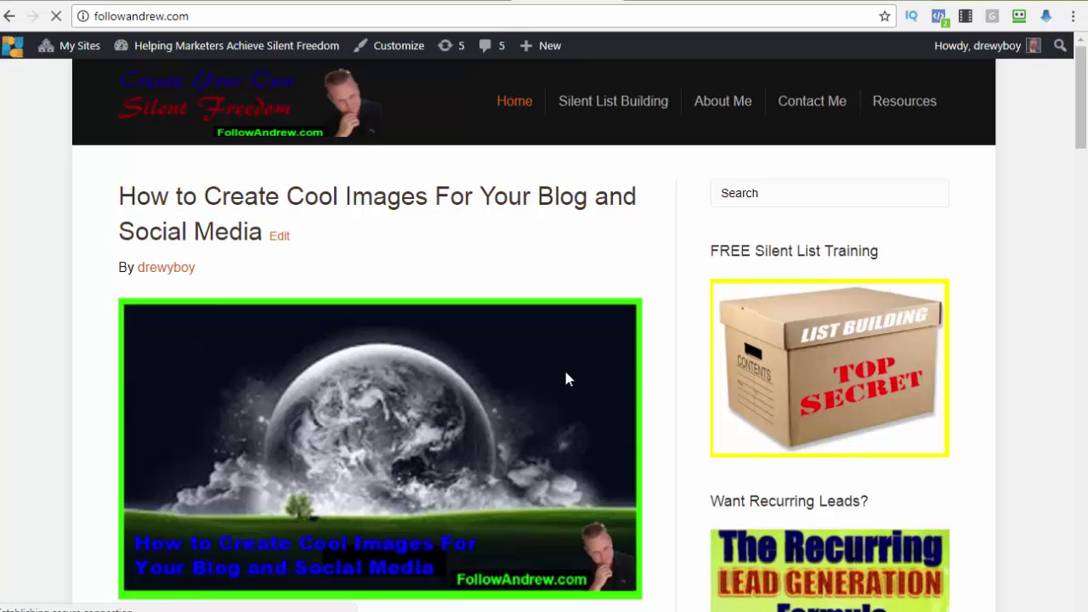
{"action": "scroll", "coordinate": [568, 379], "scroll_direction": "down", "scroll_amount": 2}
{"action": "scroll", "coordinate": [568, 379], "scroll_direction": "up", "scroll_amount": 1}
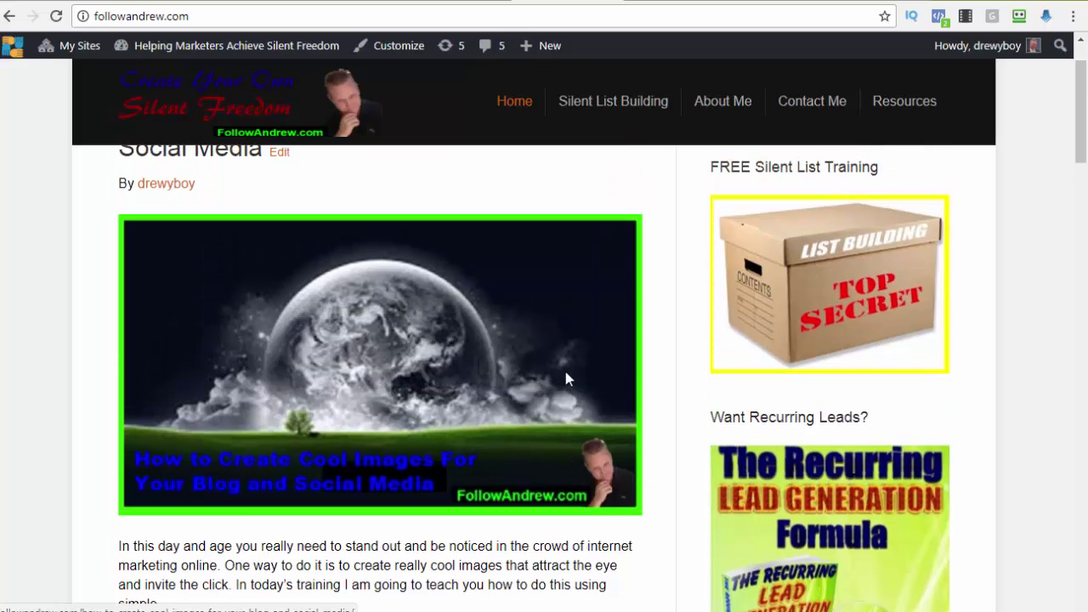
{"action": "scroll", "coordinate": [568, 379], "scroll_direction": "down", "scroll_amount": 2}
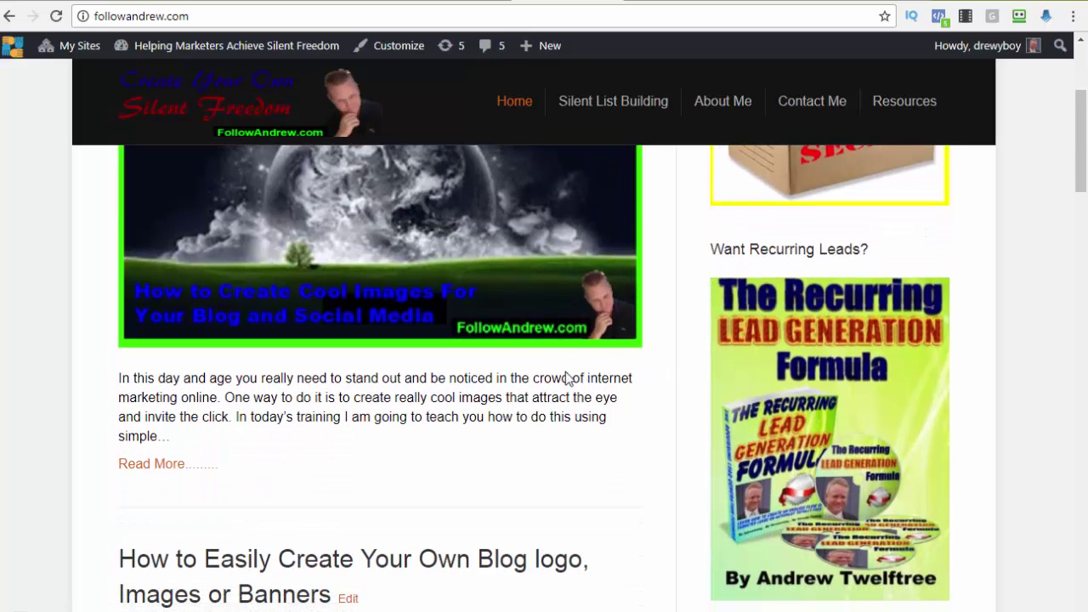
Look through the home page's list of posts, checking each title, featured image and excerpt, and return to the newest post
{"action": "scroll", "coordinate": [568, 379], "scroll_direction": "down", "scroll_amount": 3}
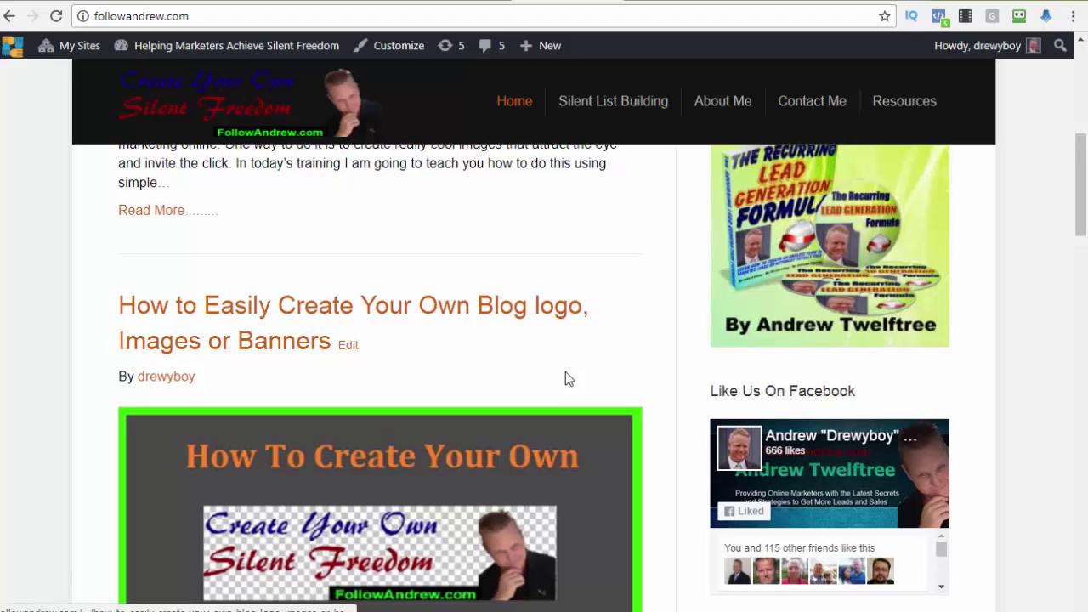
{"action": "scroll", "coordinate": [568, 379], "scroll_direction": "down", "scroll_amount": 1}
{"action": "scroll", "coordinate": [568, 380], "scroll_direction": "down", "scroll_amount": 7}
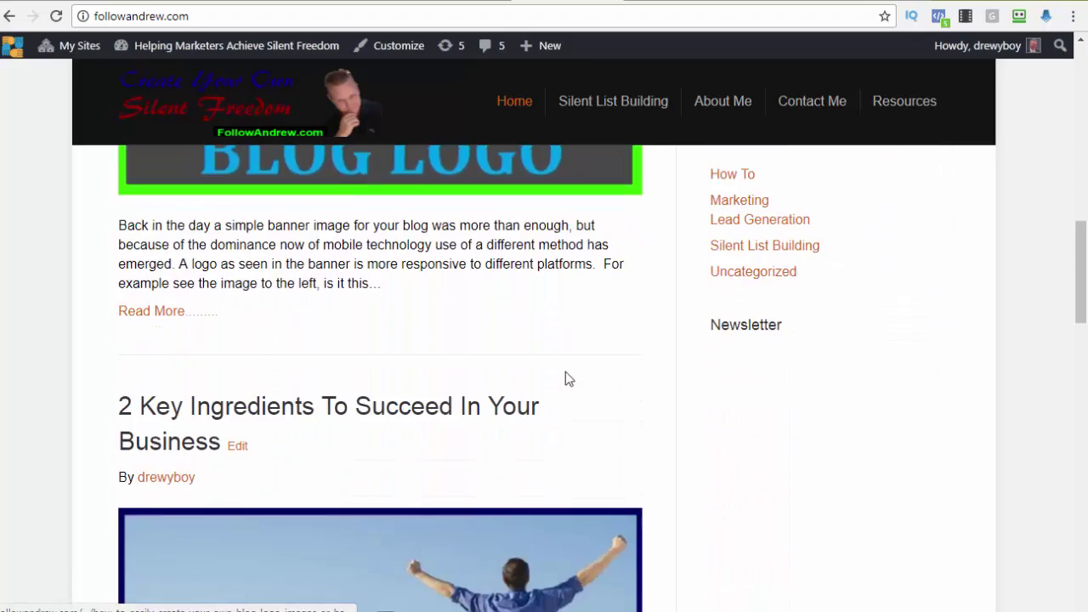
{"action": "scroll", "coordinate": [568, 380], "scroll_direction": "down", "scroll_amount": 8}
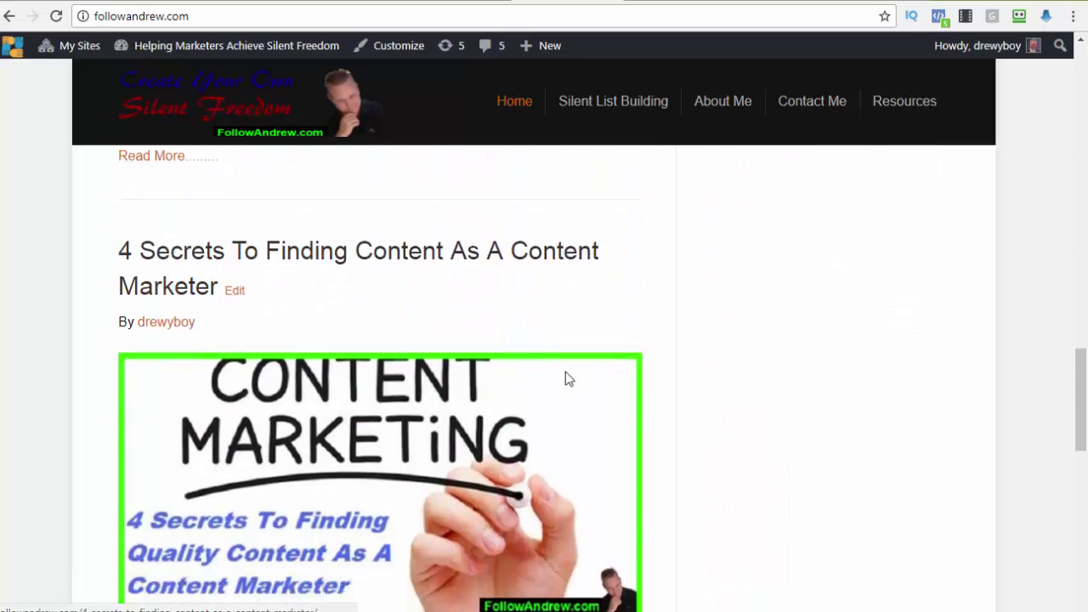
{"action": "scroll", "coordinate": [568, 379], "scroll_direction": "down", "scroll_amount": 9}
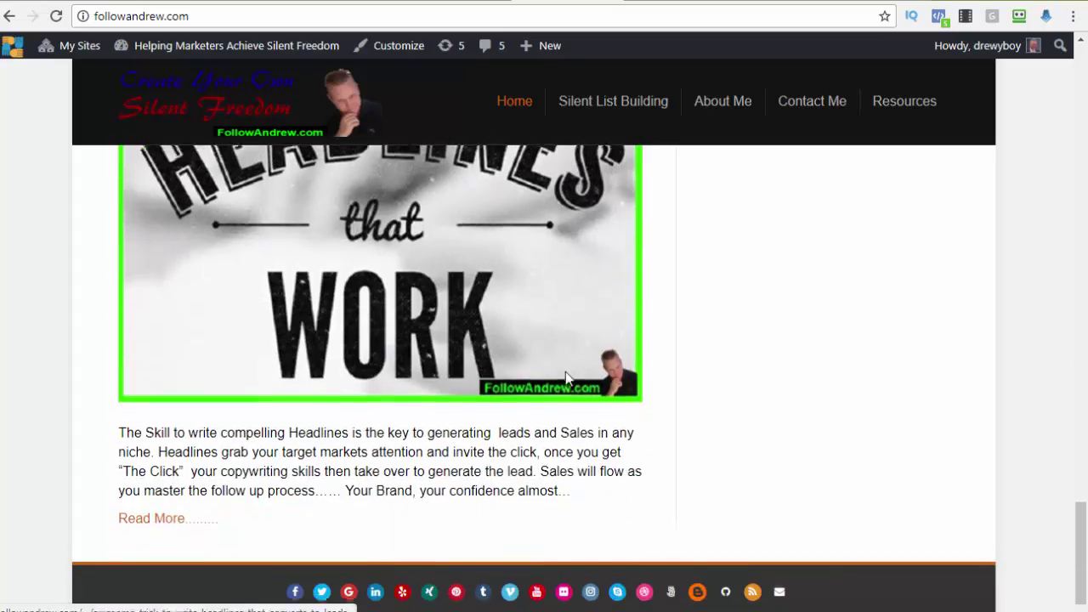
{"action": "scroll", "coordinate": [568, 380], "scroll_direction": "up", "scroll_amount": 20}
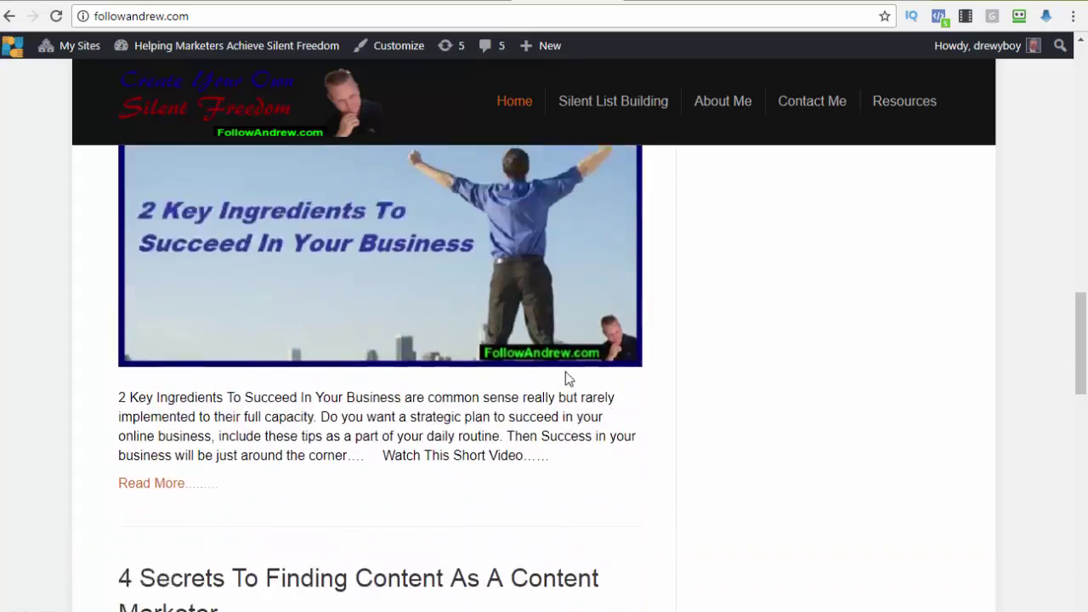
{"action": "scroll", "coordinate": [568, 379], "scroll_direction": "up", "scroll_amount": 10}
{"action": "scroll", "coordinate": [568, 379], "scroll_direction": "down", "scroll_amount": 1}
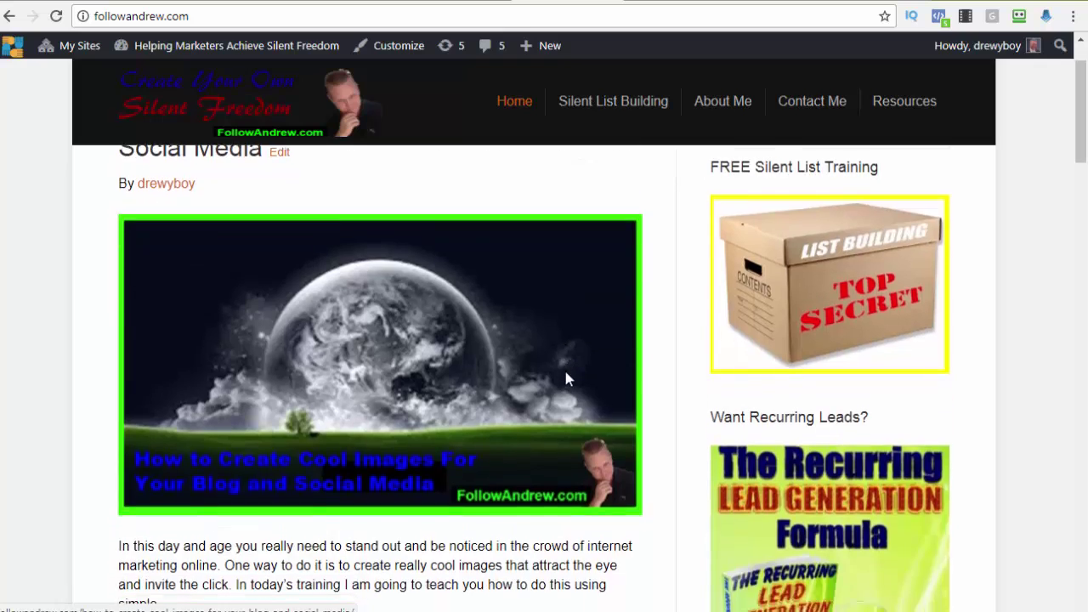
{"action": "scroll", "coordinate": [568, 379], "scroll_direction": "up", "scroll_amount": 1}
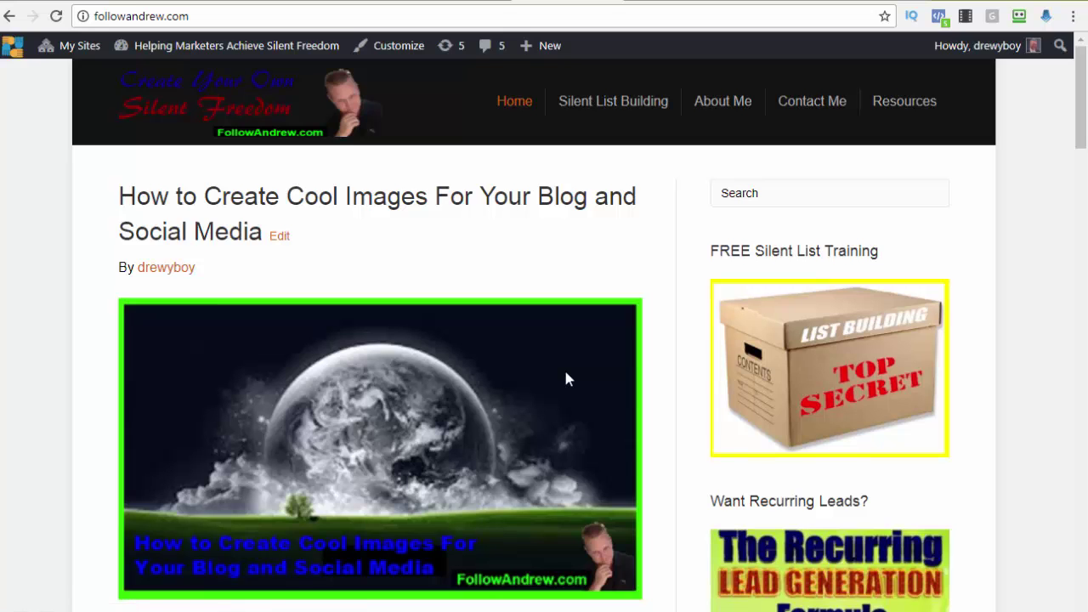
{"action": "scroll", "coordinate": [568, 379], "scroll_direction": "down", "scroll_amount": 1}
{"action": "scroll", "coordinate": [568, 379], "scroll_direction": "up", "scroll_amount": 1}
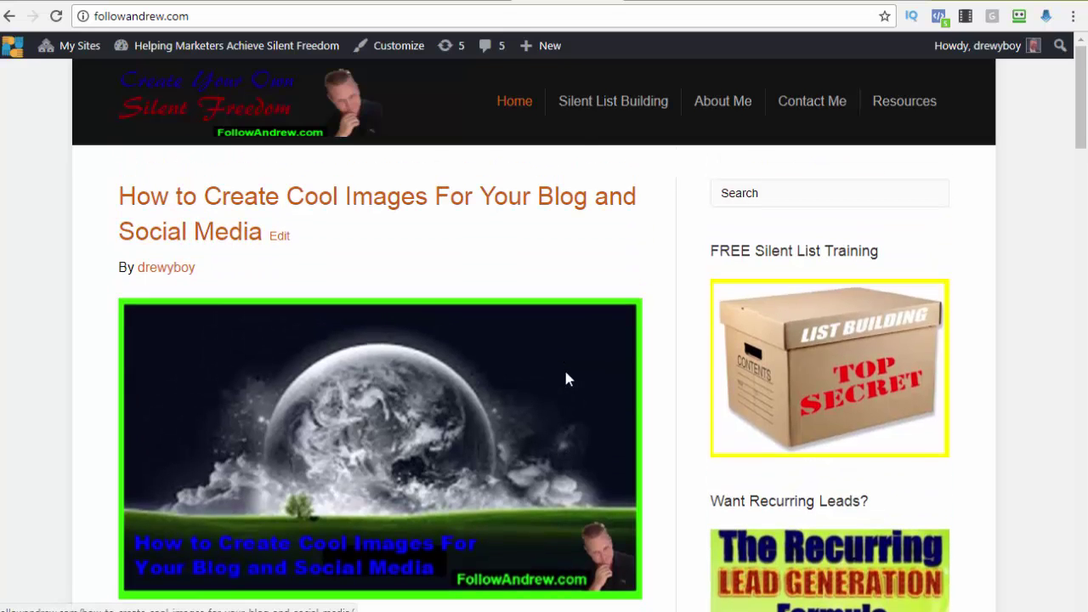
{"action": "scroll", "coordinate": [568, 379], "scroll_direction": "down", "scroll_amount": 3}
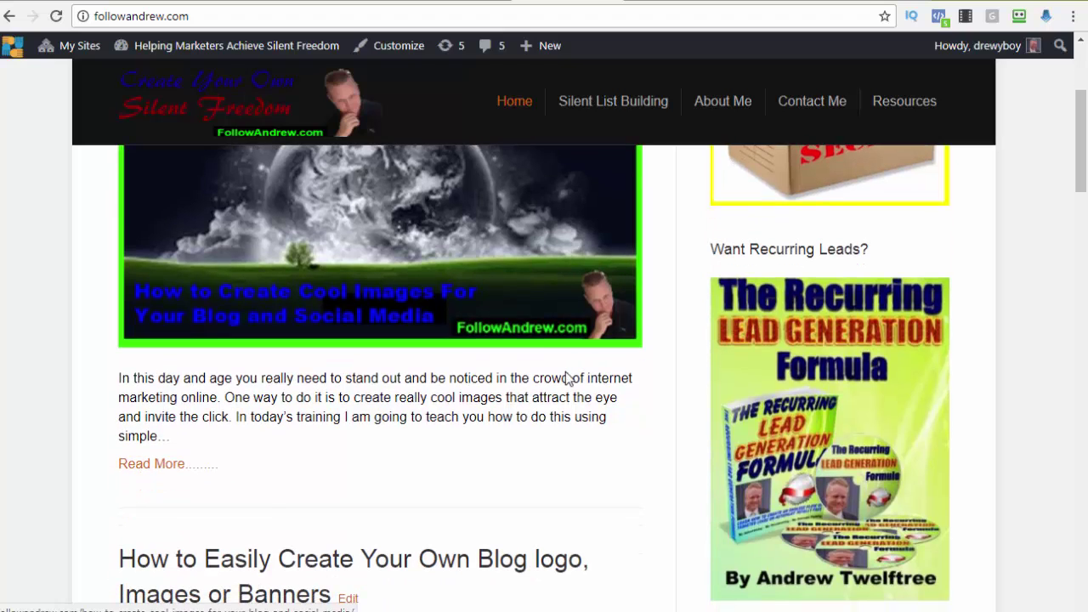
Open the new post about creating cool images and review its intro, video, closing text, eBook offer and author contact section
{"action": "left_click", "coordinate": [568, 379]}
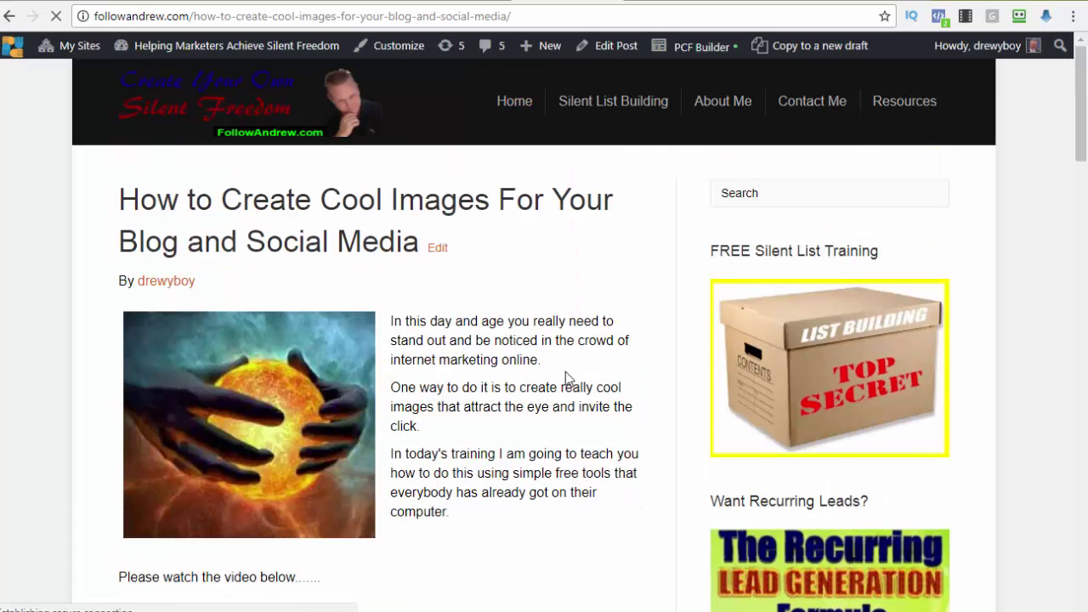
{"action": "scroll", "coordinate": [568, 379], "scroll_direction": "down", "scroll_amount": 1}
{"action": "scroll", "coordinate": [568, 379], "scroll_direction": "down", "scroll_amount": 4}
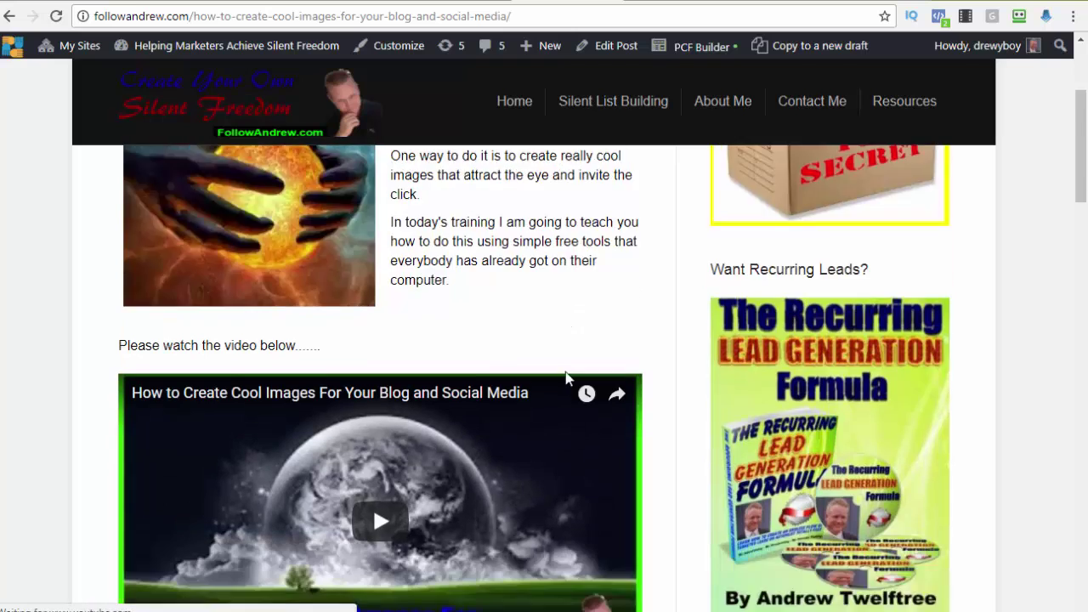
{"action": "scroll", "coordinate": [568, 379], "scroll_direction": "down", "scroll_amount": 2}
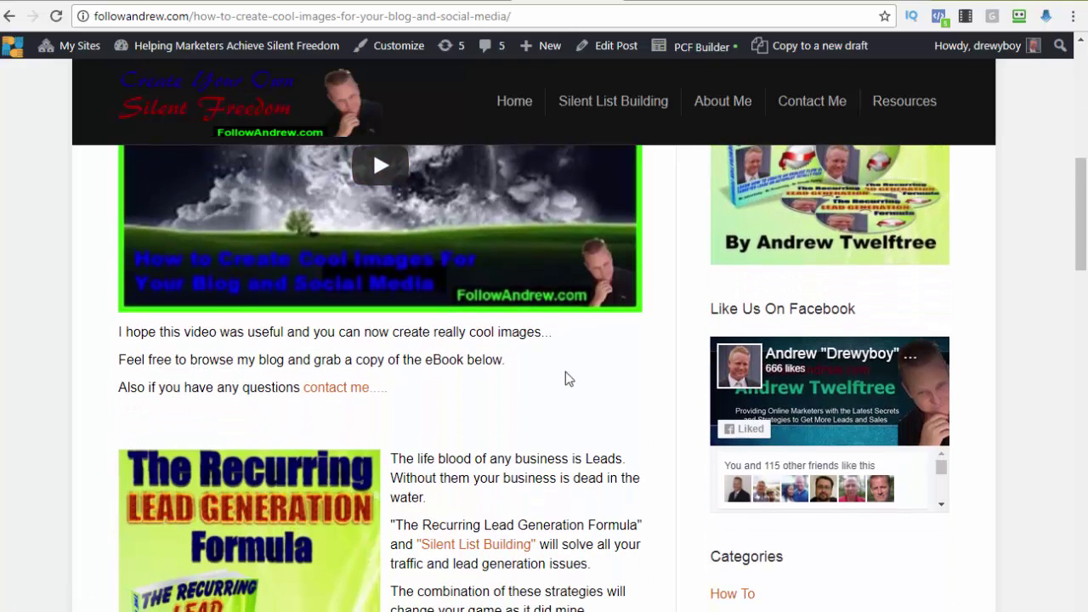
{"action": "scroll", "coordinate": [568, 379], "scroll_direction": "down", "scroll_amount": 2}
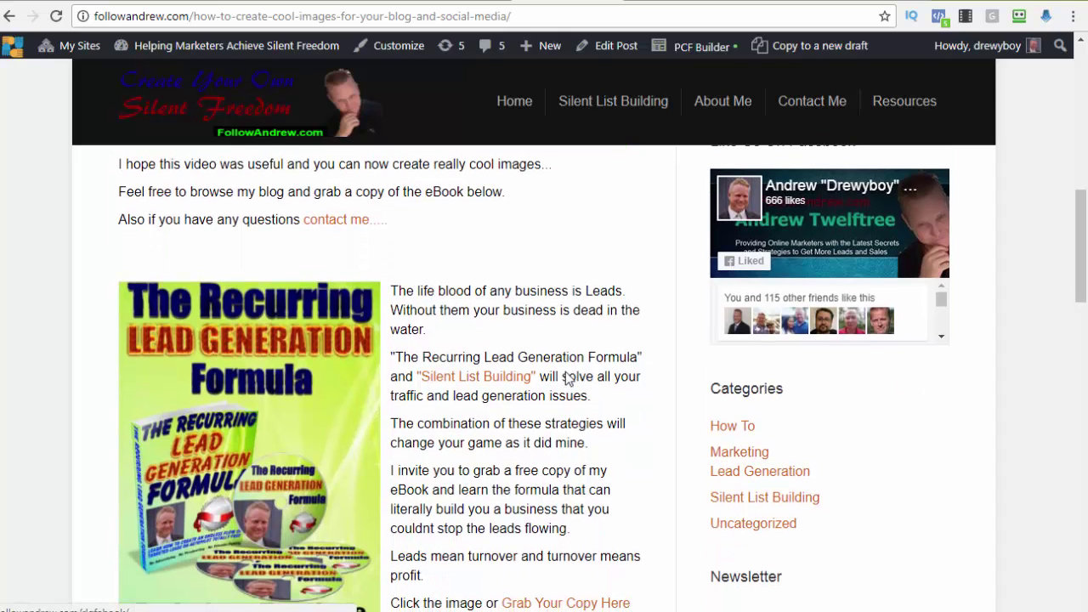
{"action": "scroll", "coordinate": [568, 379], "scroll_direction": "down", "scroll_amount": 1}
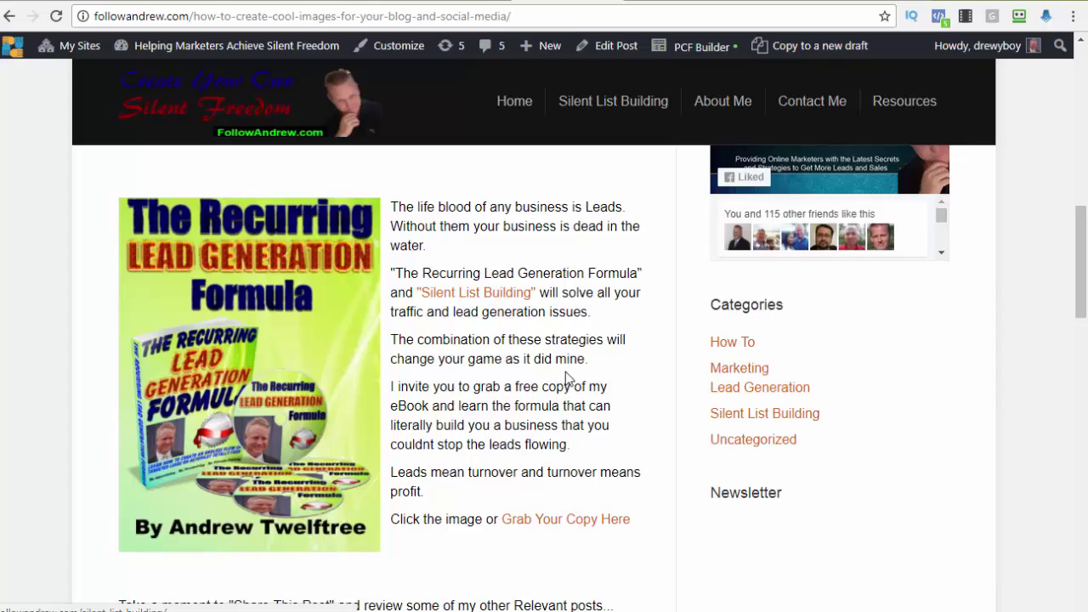
{"action": "scroll", "coordinate": [568, 379], "scroll_direction": "down", "scroll_amount": 3}
{"action": "scroll", "coordinate": [568, 379], "scroll_direction": "down", "scroll_amount": 4}
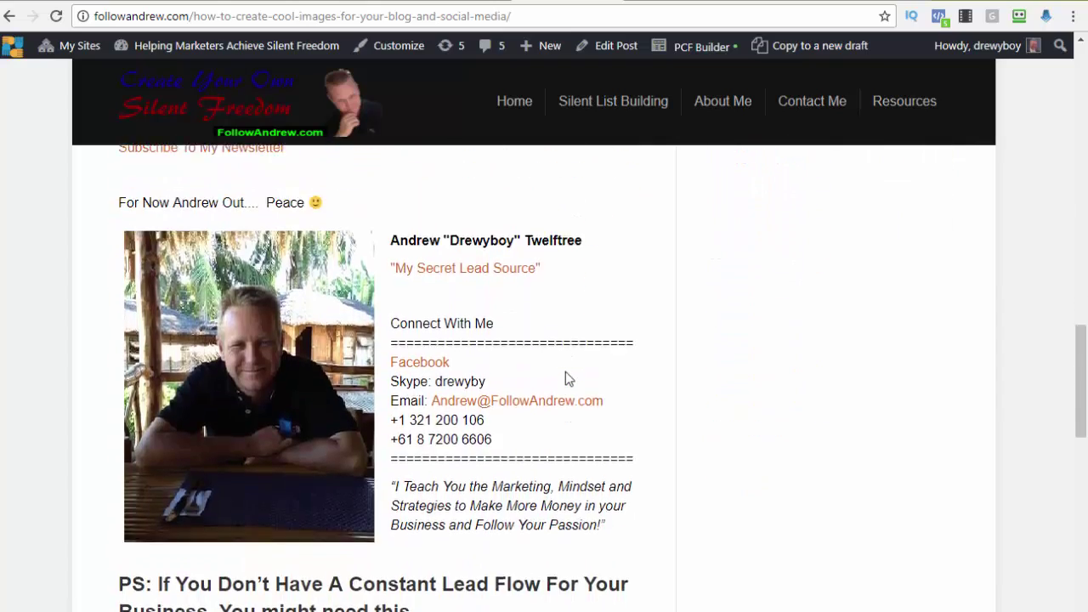
{"action": "scroll", "coordinate": [568, 379], "scroll_direction": "up", "scroll_amount": 6}
{"action": "scroll", "coordinate": [568, 380], "scroll_direction": "up", "scroll_amount": 2}
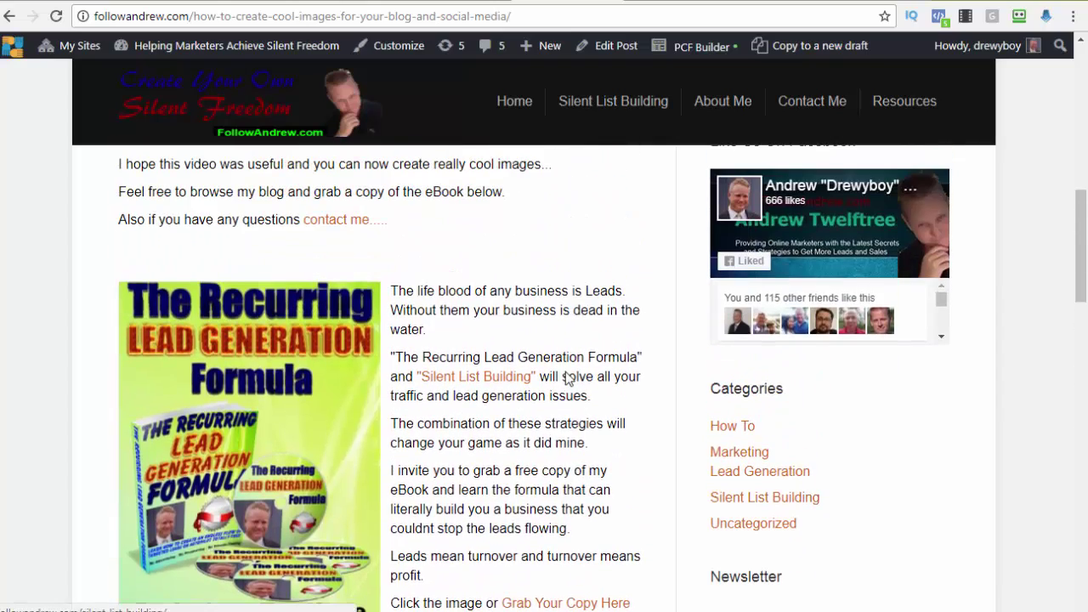
Test the "Silent List Building" link in the post's eBook section and look through the linked page
{"action": "left_click", "coordinate": [566, 374]}
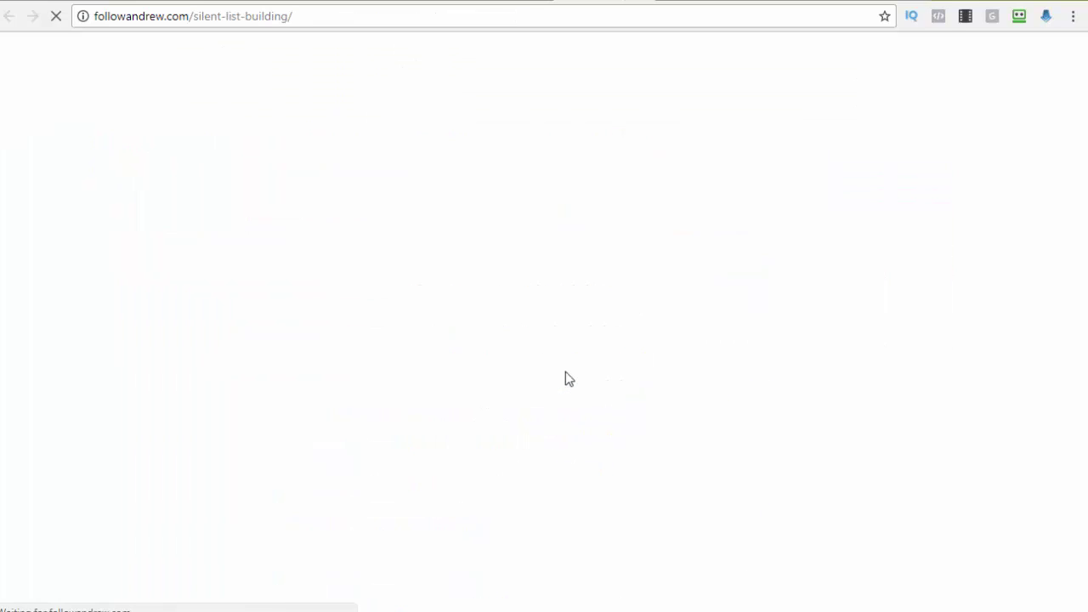
{"action": "key", "text": "alt+Left"}
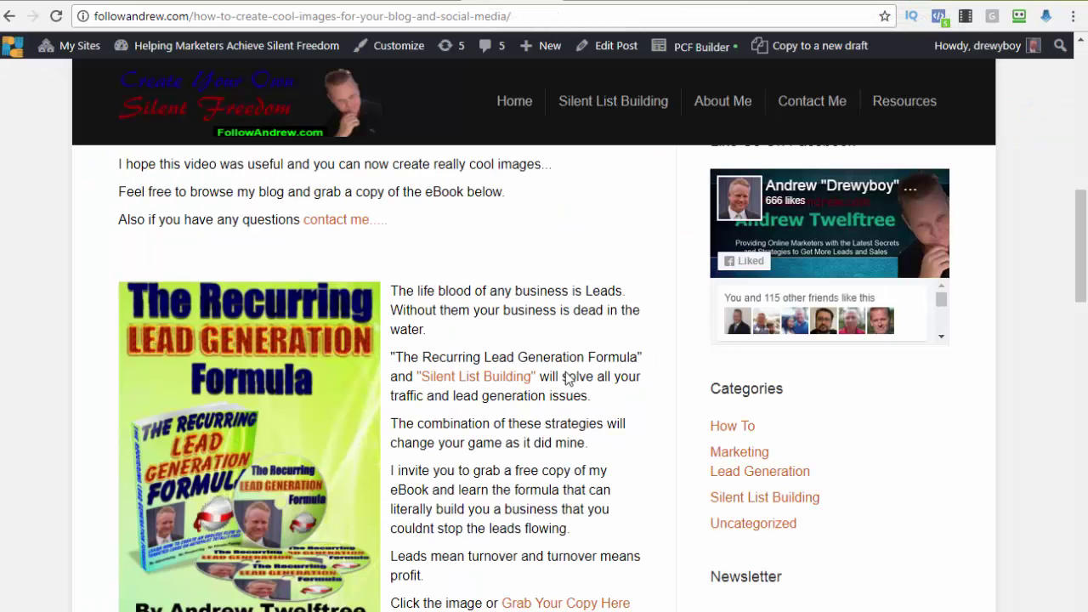
{"action": "key", "text": "alt+Right"}
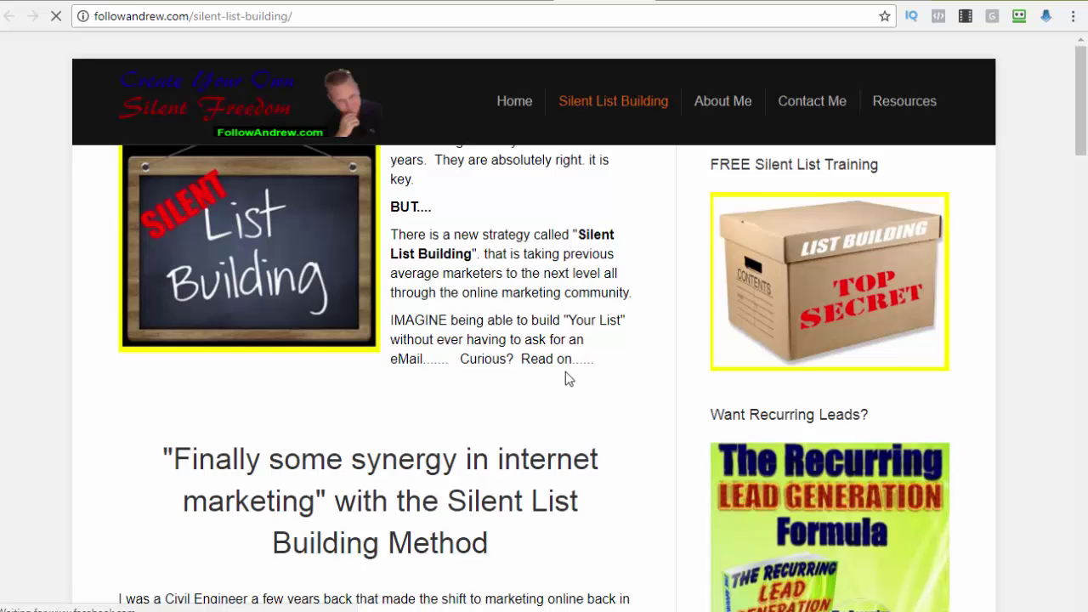
{"action": "scroll", "coordinate": [569, 379], "scroll_direction": "down", "scroll_amount": 7}
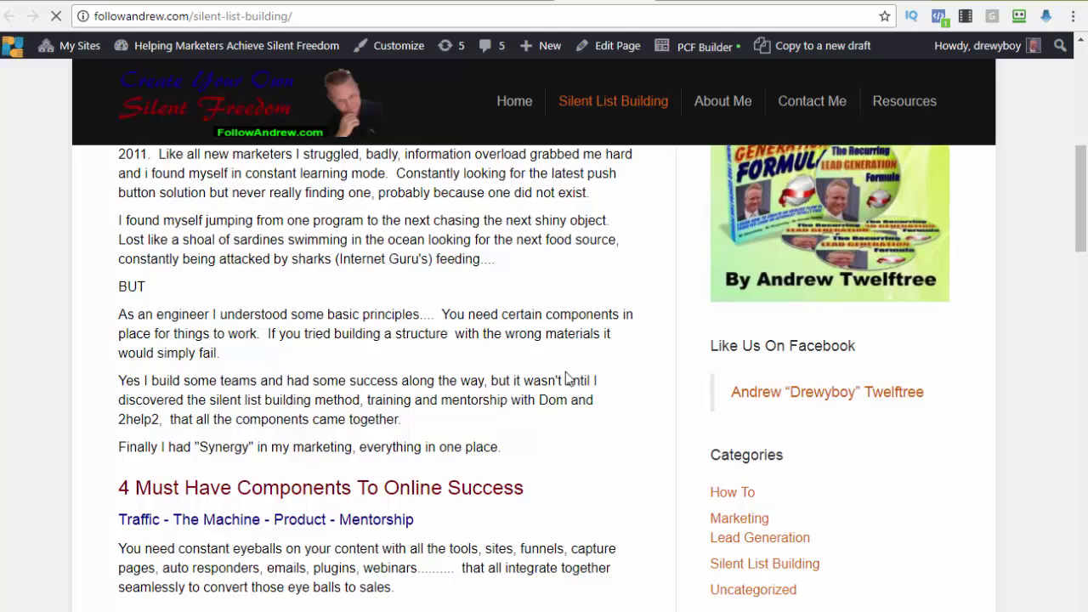
{"action": "scroll", "coordinate": [569, 379], "scroll_direction": "down", "scroll_amount": 1}
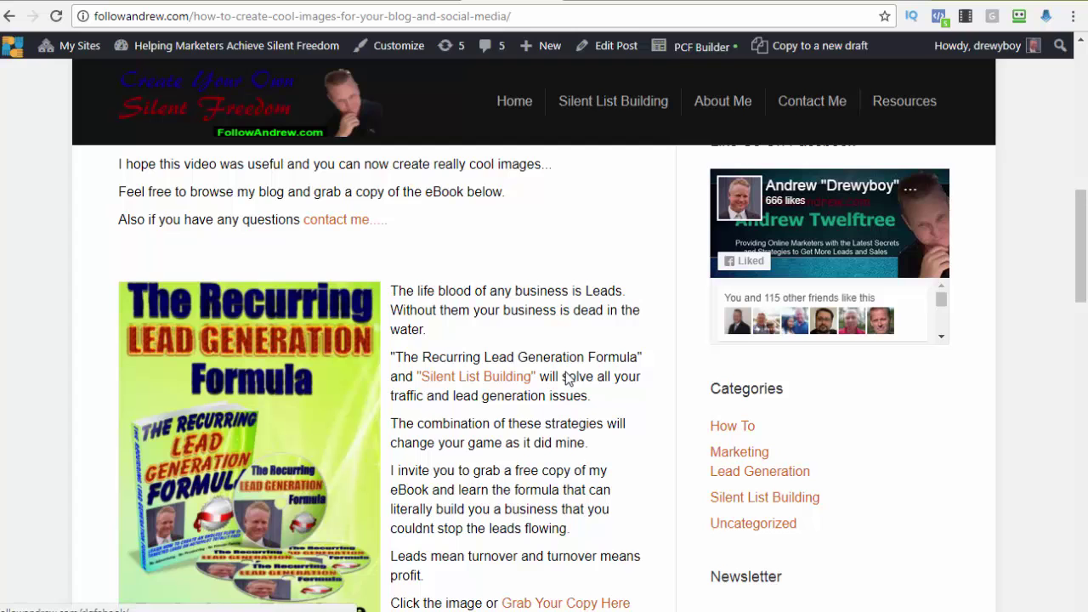
Recheck the post's intro image and text, embedded video and the closing lines beneath the video
{"action": "scroll", "coordinate": [568, 378], "scroll_direction": "up", "scroll_amount": 1}
{"action": "scroll", "coordinate": [568, 378], "scroll_direction": "up", "scroll_amount": 4}
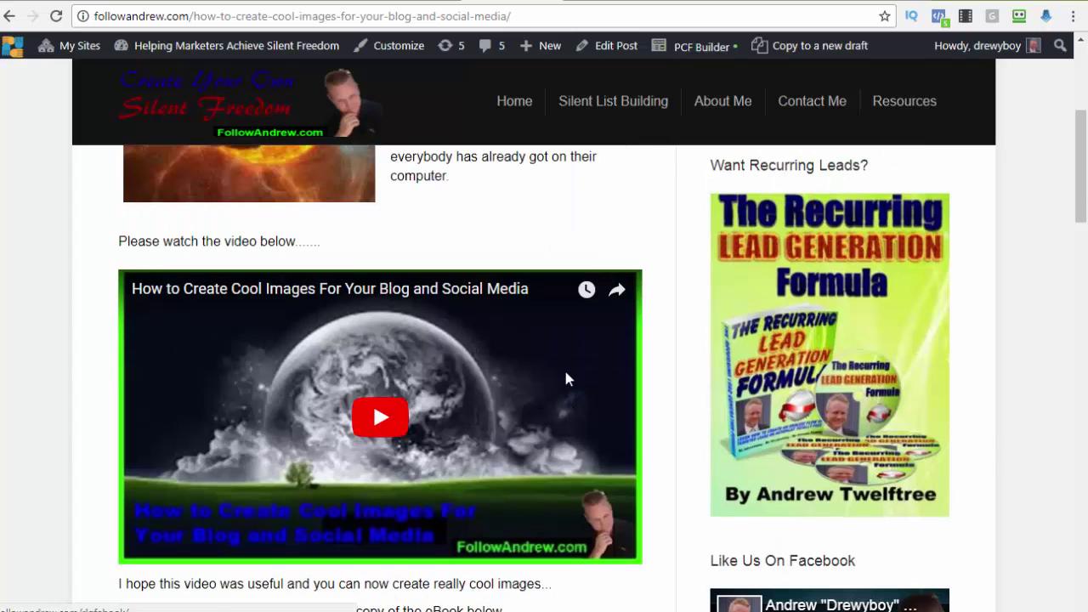
{"action": "scroll", "coordinate": [568, 378], "scroll_direction": "down", "scroll_amount": 2}
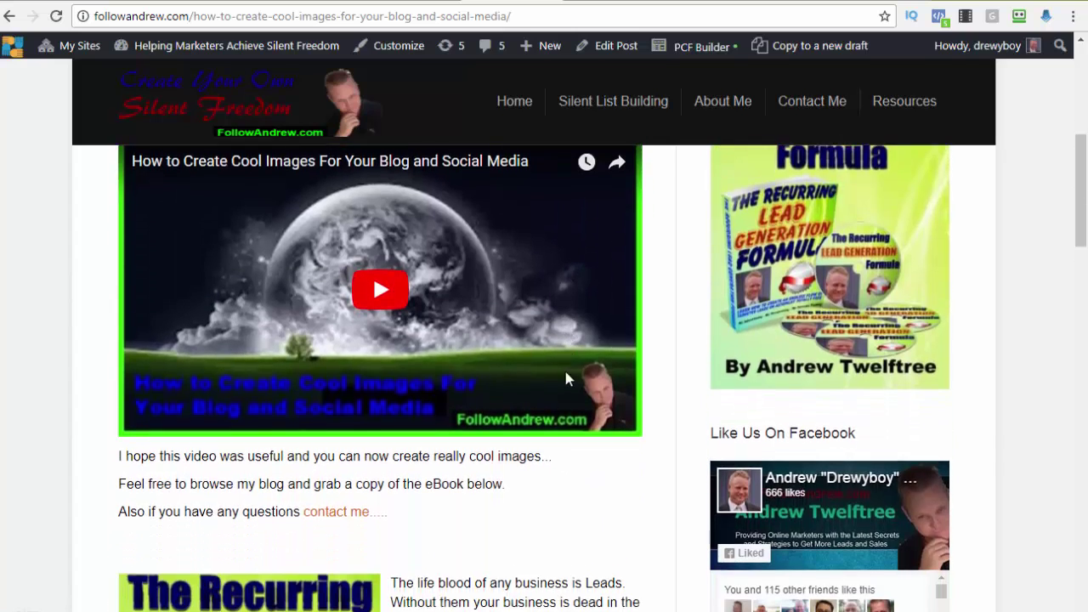
{"action": "scroll", "coordinate": [568, 378], "scroll_direction": "up", "scroll_amount": 1}
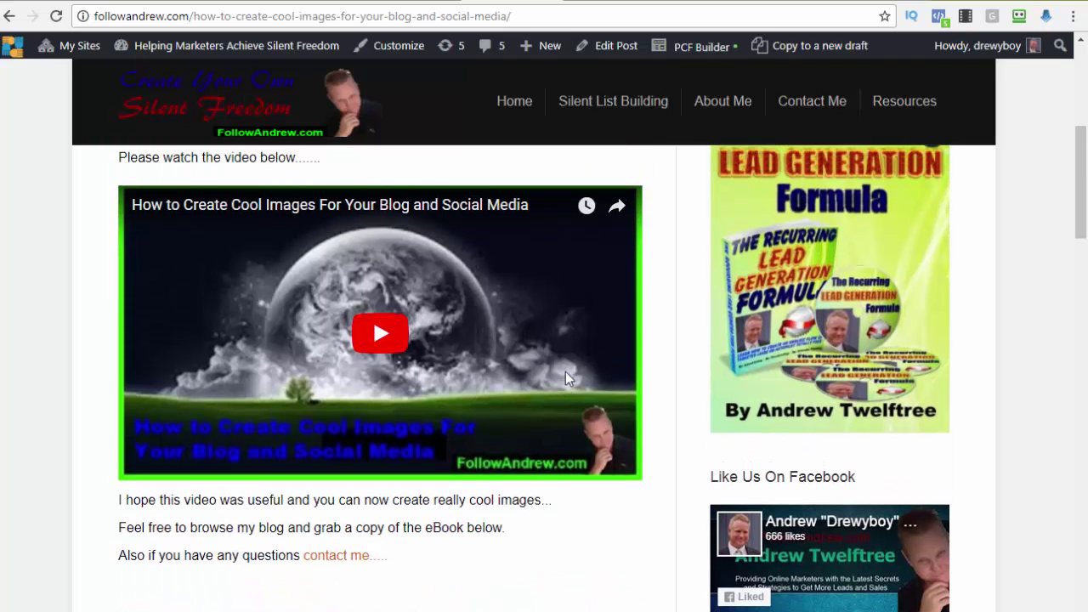
{"action": "scroll", "coordinate": [568, 378], "scroll_direction": "up", "scroll_amount": 4}
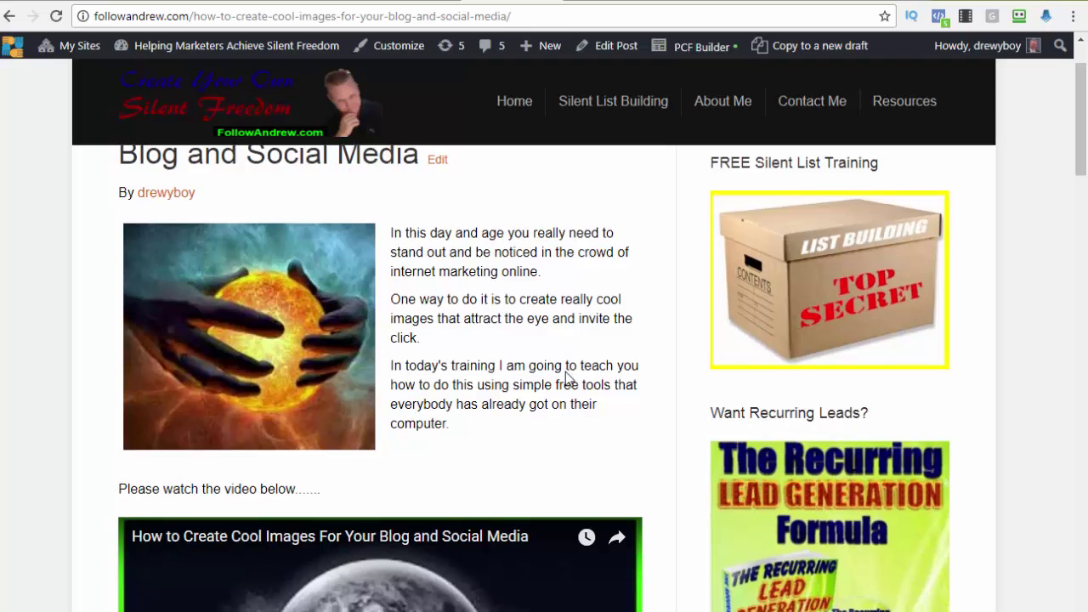
{"action": "scroll", "coordinate": [568, 378], "scroll_direction": "down", "scroll_amount": 2}
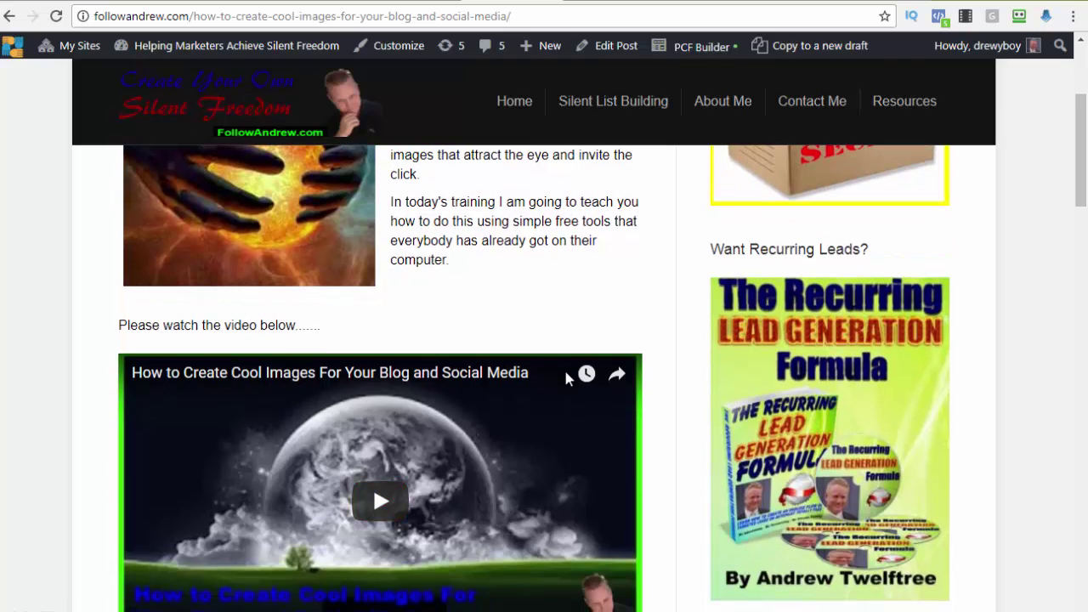